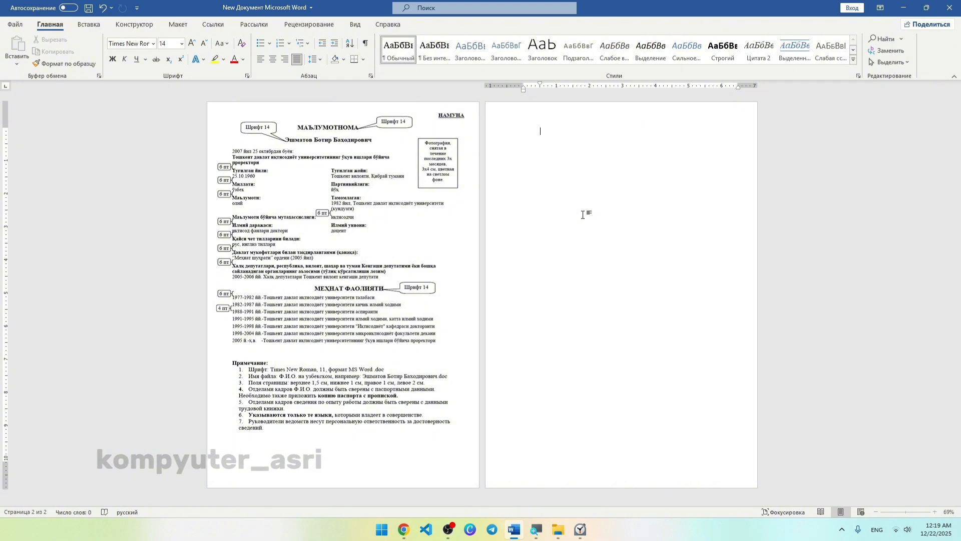
Inspect the sample form picture on page 1, then return to page 2 and bring up the View settings.
{"action": "left_click", "coordinate": [416, 208]}
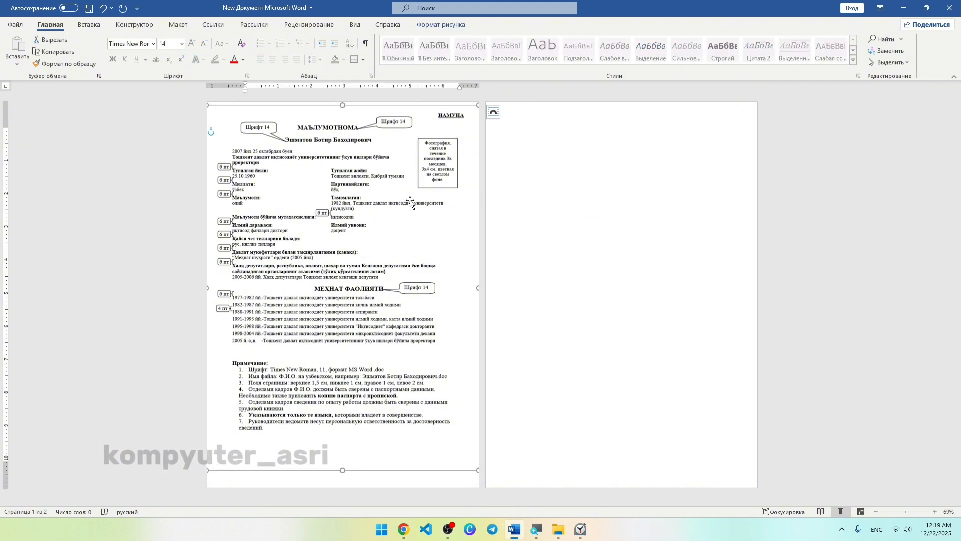
{"action": "left_click", "coordinate": [535, 190]}
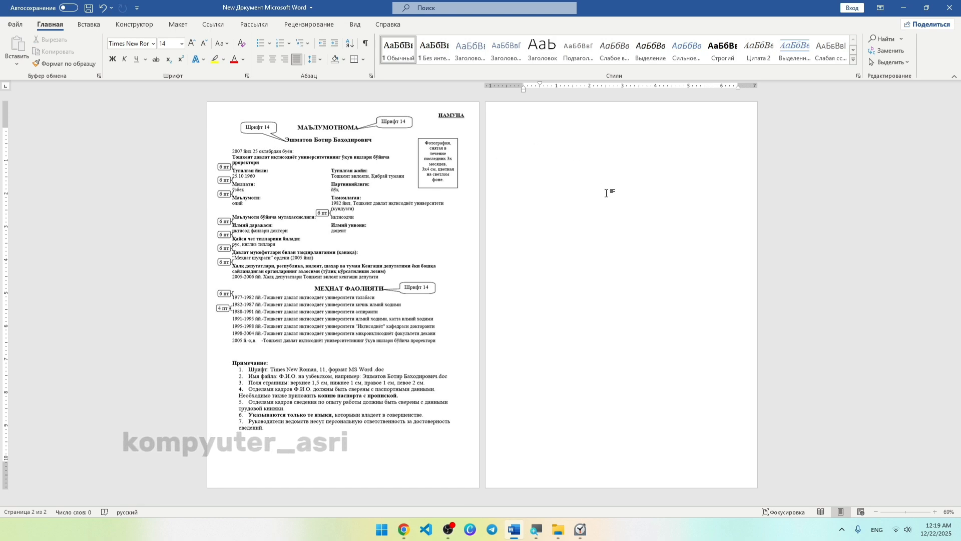
{"action": "left_click", "coordinate": [357, 256]}
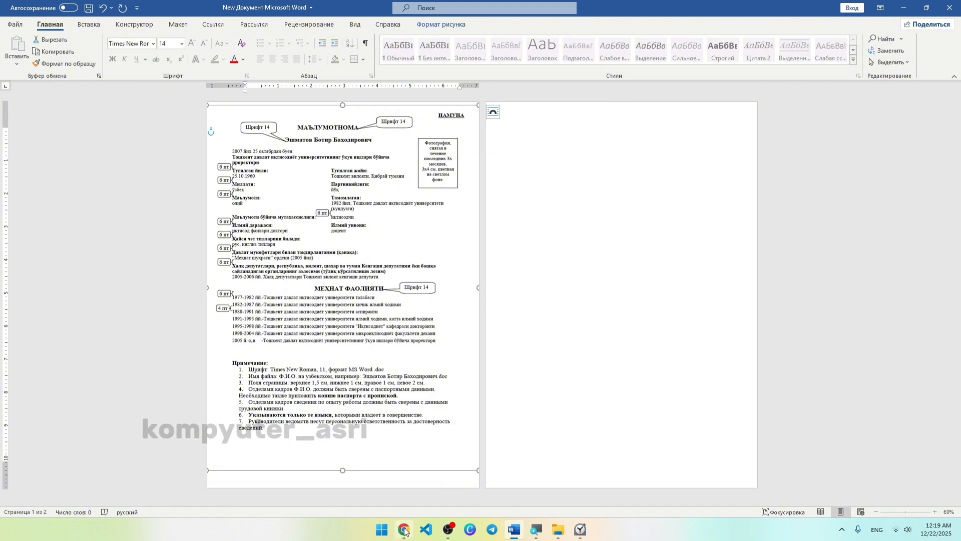
{"action": "mouse_move", "coordinate": [404, 531]}
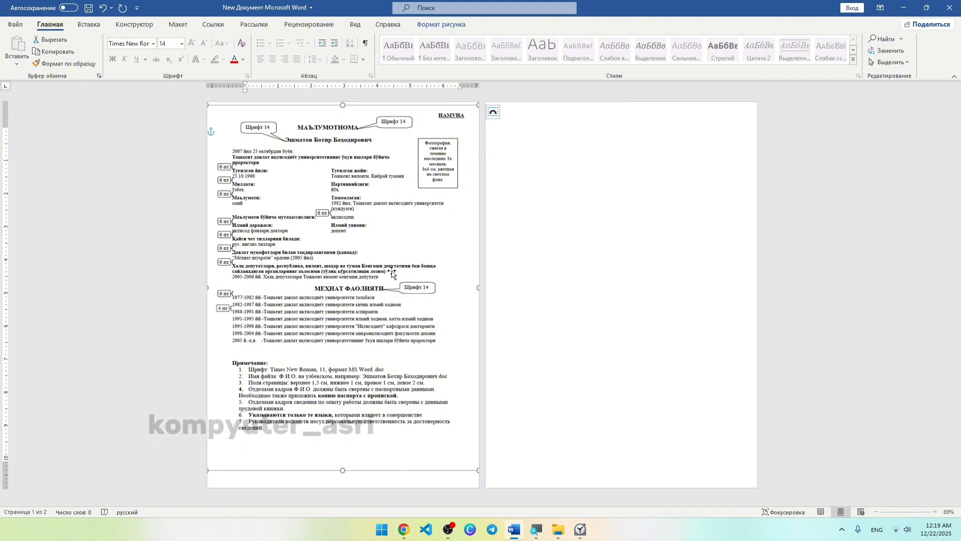
{"action": "left_click", "coordinate": [543, 210]}
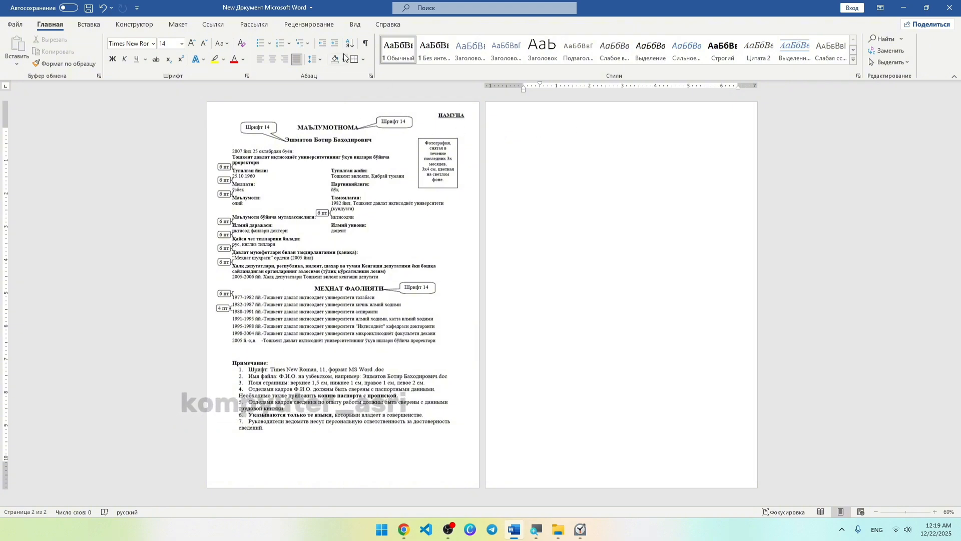
{"action": "left_click", "coordinate": [356, 24]}
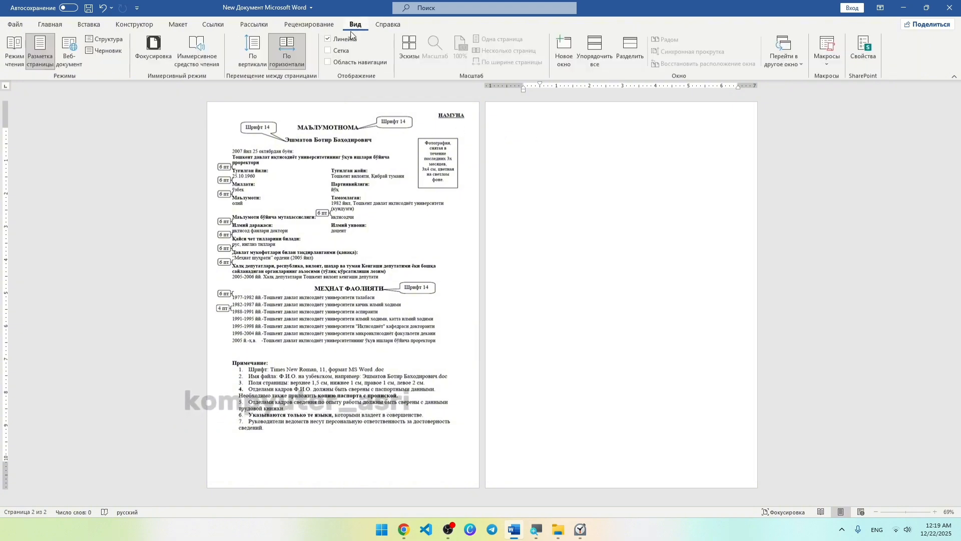
Switch page movement to vertical and draw a text box near the top centre of page 2.
{"action": "left_click", "coordinate": [250, 50]}
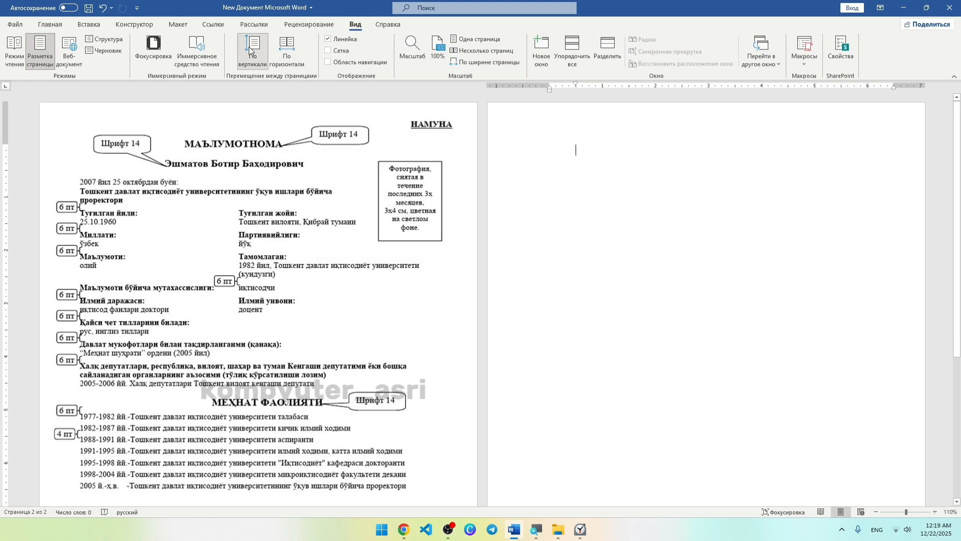
{"action": "scroll", "coordinate": [456, 148], "scroll_direction": "down", "scroll_amount": 1, "text": "ctrl"}
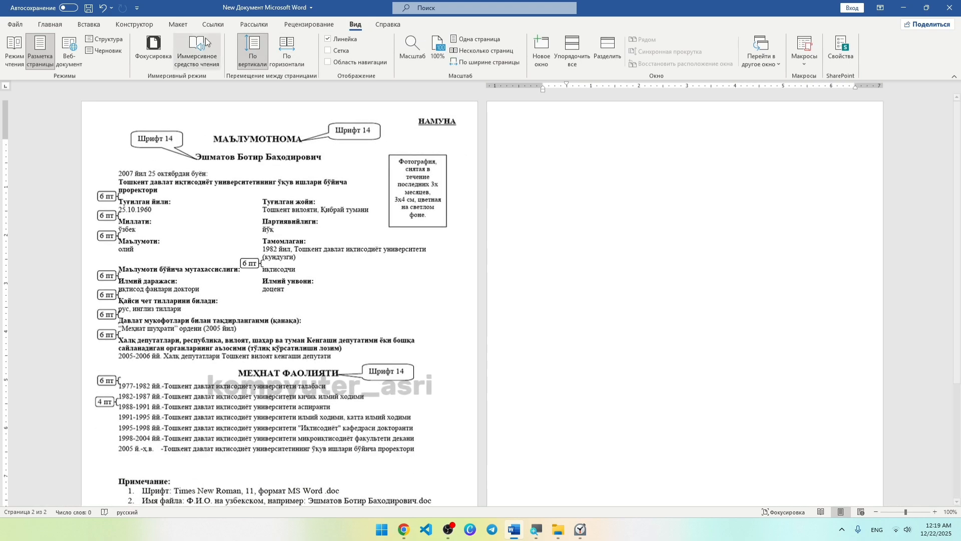
{"action": "left_click", "coordinate": [88, 24]}
{"action": "left_click", "coordinate": [159, 50]}
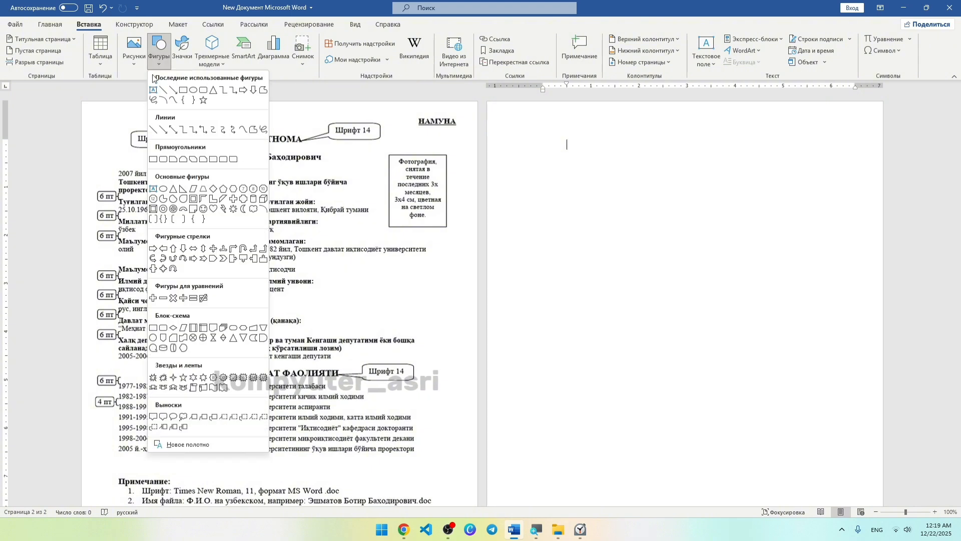
{"action": "left_click", "coordinate": [153, 90]}
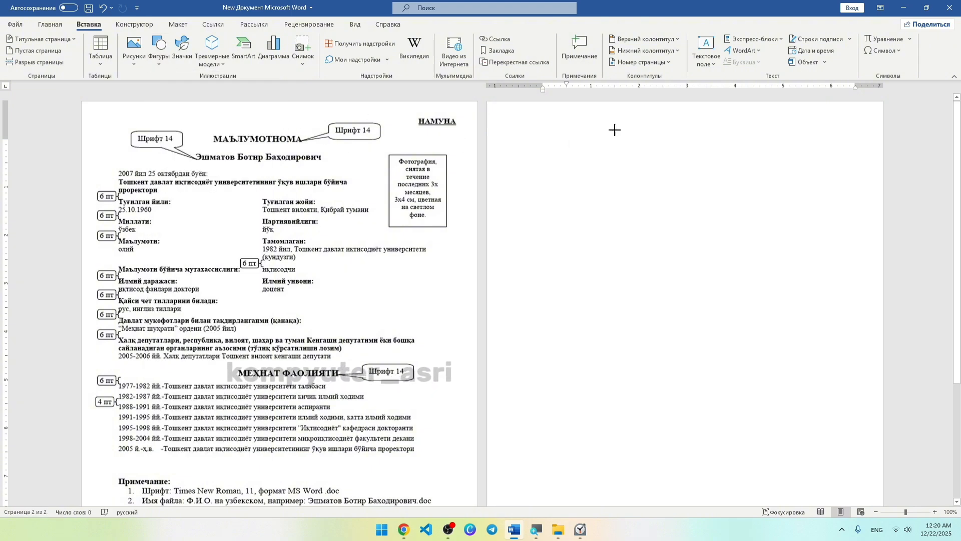
{"action": "mouse_move", "coordinate": [610, 124]}
{"action": "left_mouse_down"}
{"action": "mouse_move", "coordinate": [745, 158]}
{"action": "mouse_move", "coordinate": [770, 147]}
{"action": "left_mouse_up"}
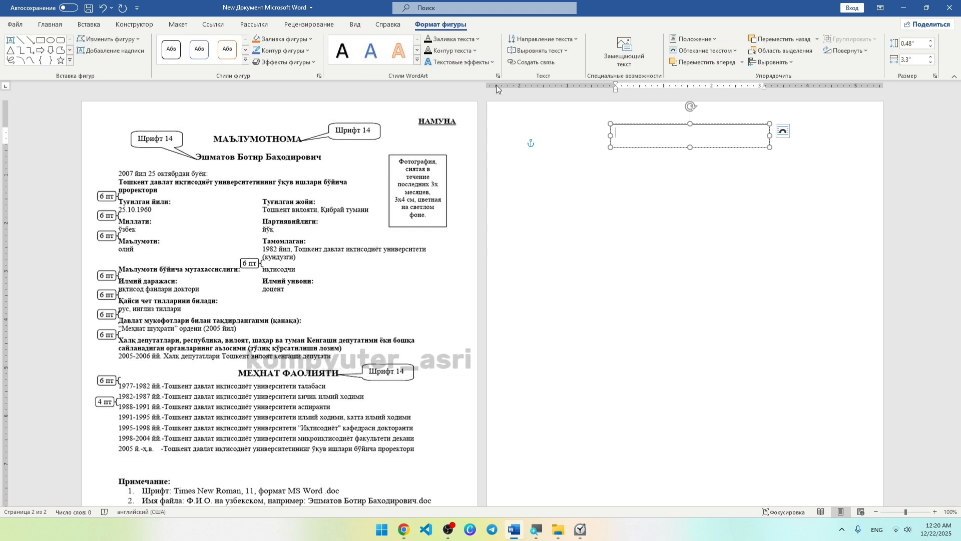
{"action": "left_click_drag", "start_coordinate": [701, 127], "coordinate": [695, 120]}
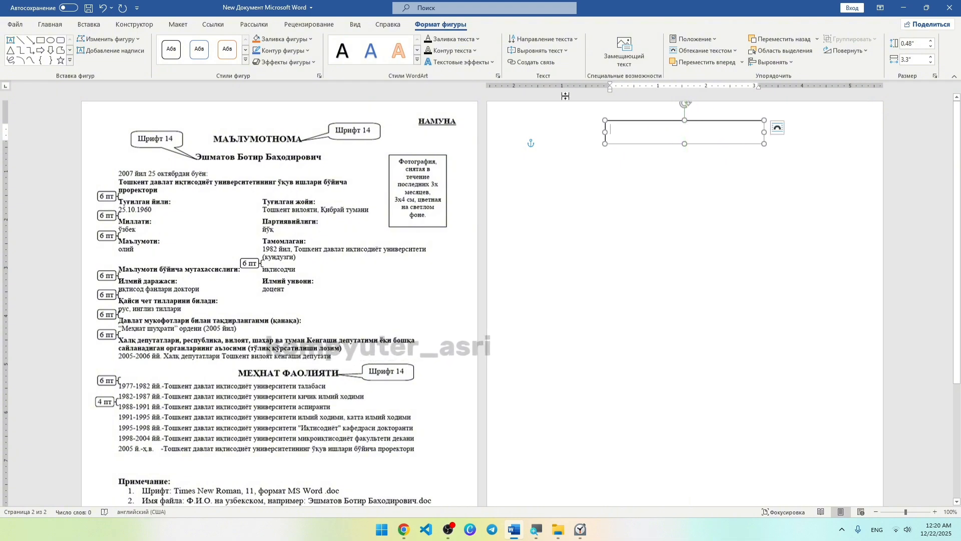
{"action": "left_click", "coordinate": [50, 24]}
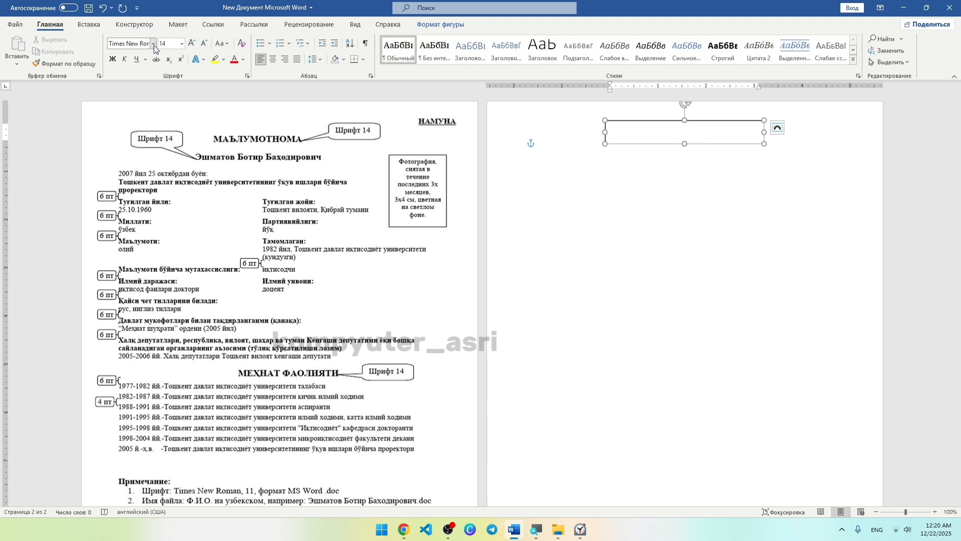
Type the title Ma’lumotnoma in the text box, bold and centred.
{"action": "left_click", "coordinate": [652, 130]}
{"action": "type", "text": "Ma'"}
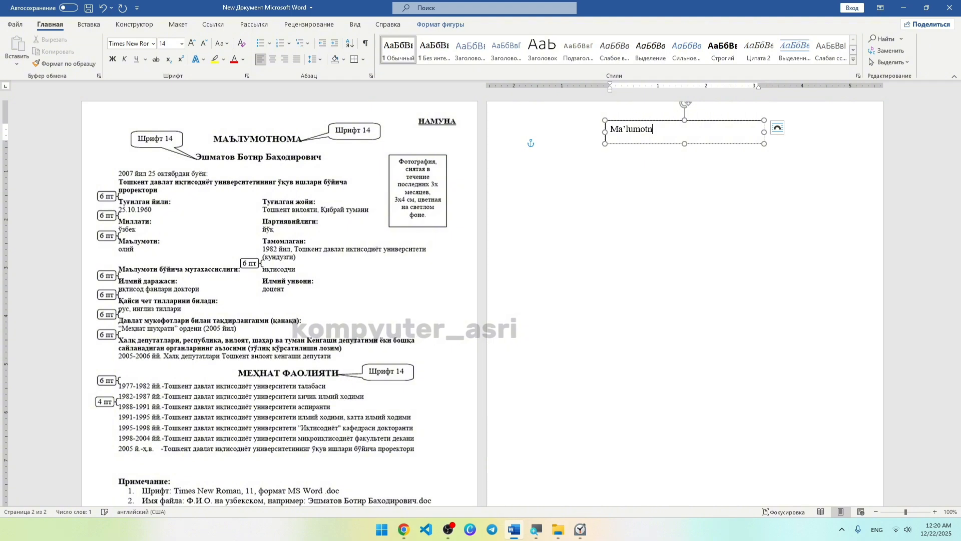
{"action": "left_click", "coordinate": [674, 125]}
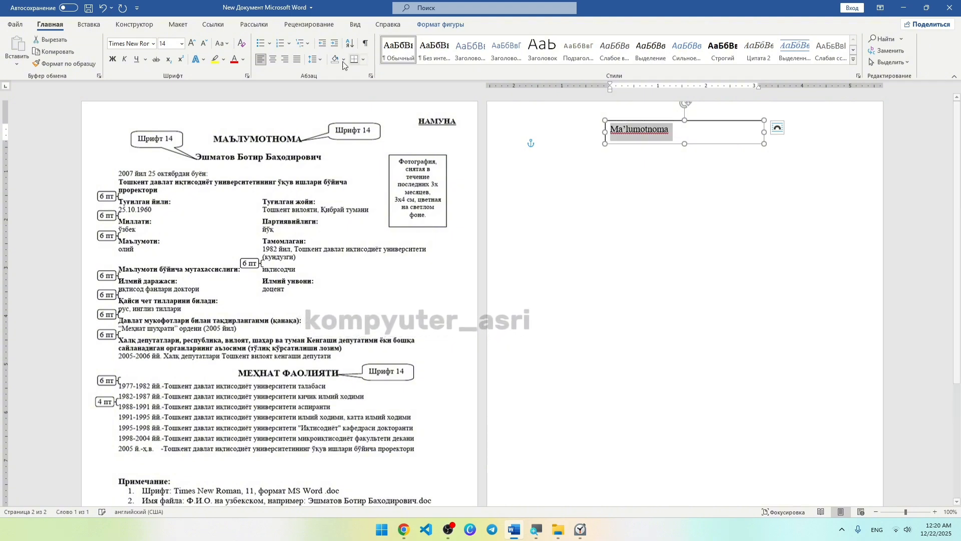
{"action": "left_click", "coordinate": [112, 60]}
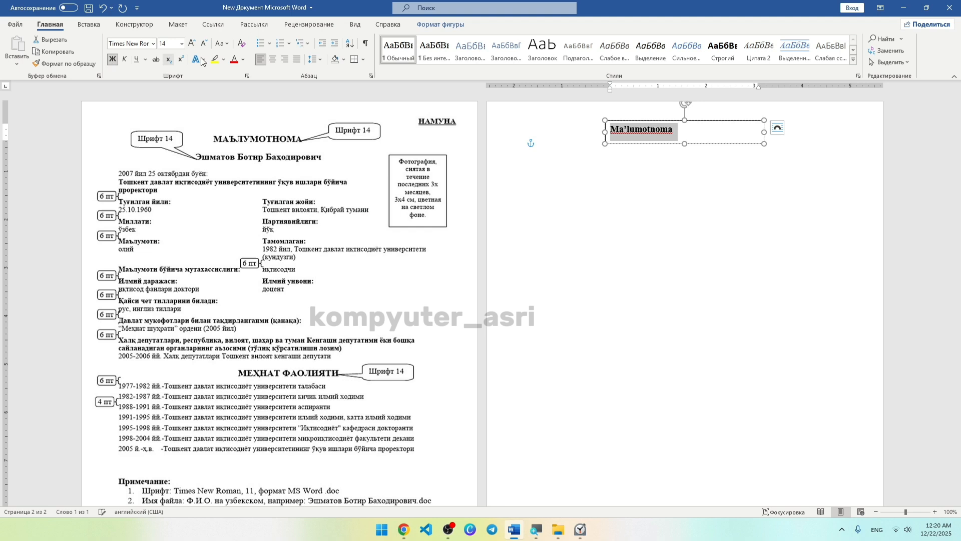
{"action": "left_click", "coordinate": [272, 60]}
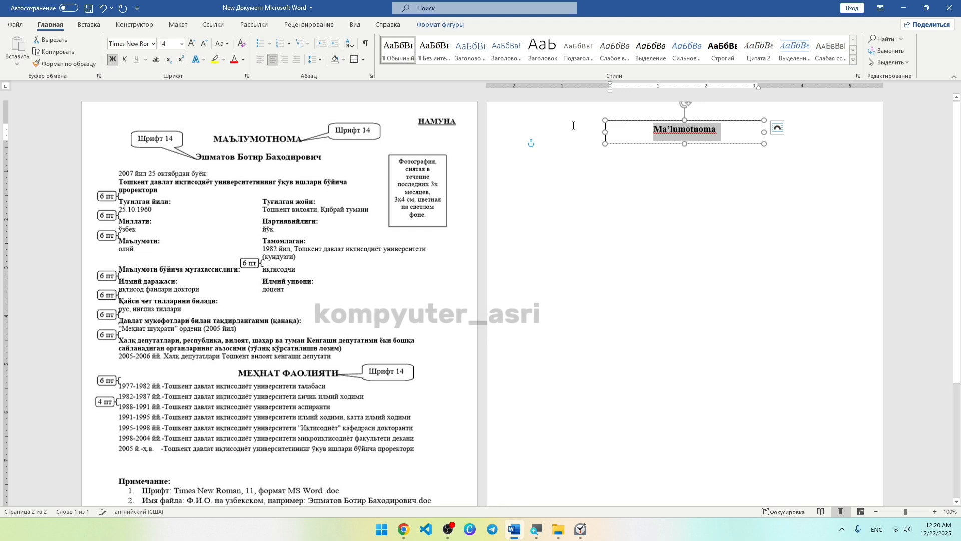
Set the title text box's fill to No Fill.
{"action": "right_click", "coordinate": [627, 123]}
{"action": "left_click", "coordinate": [670, 105]}
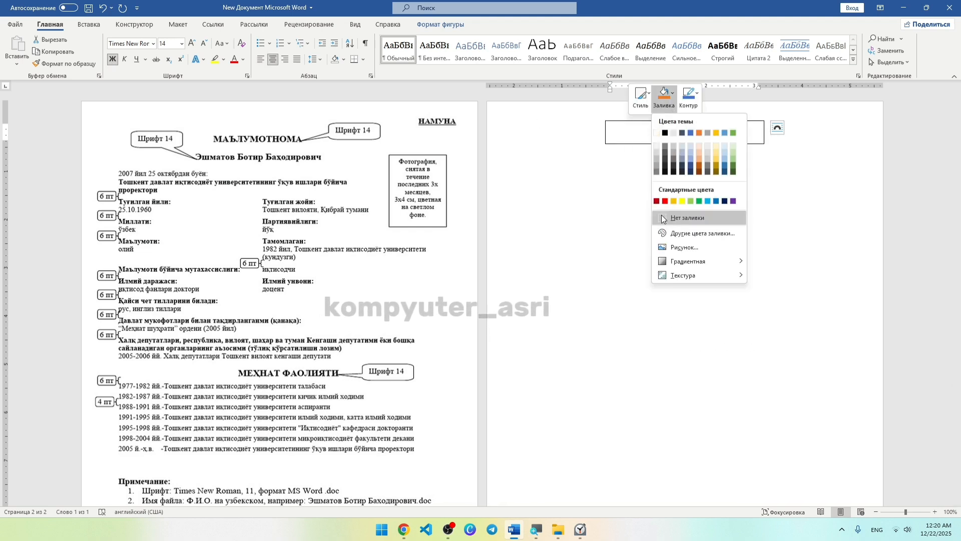
{"action": "left_click", "coordinate": [662, 218]}
{"action": "left_click", "coordinate": [663, 96]}
{"action": "left_click", "coordinate": [691, 215]}
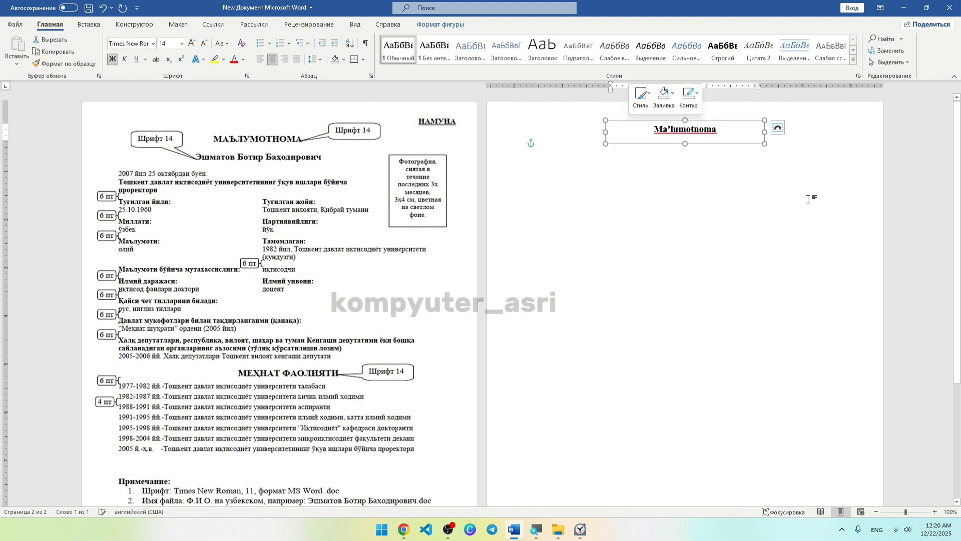
{"action": "left_click", "coordinate": [709, 134]}
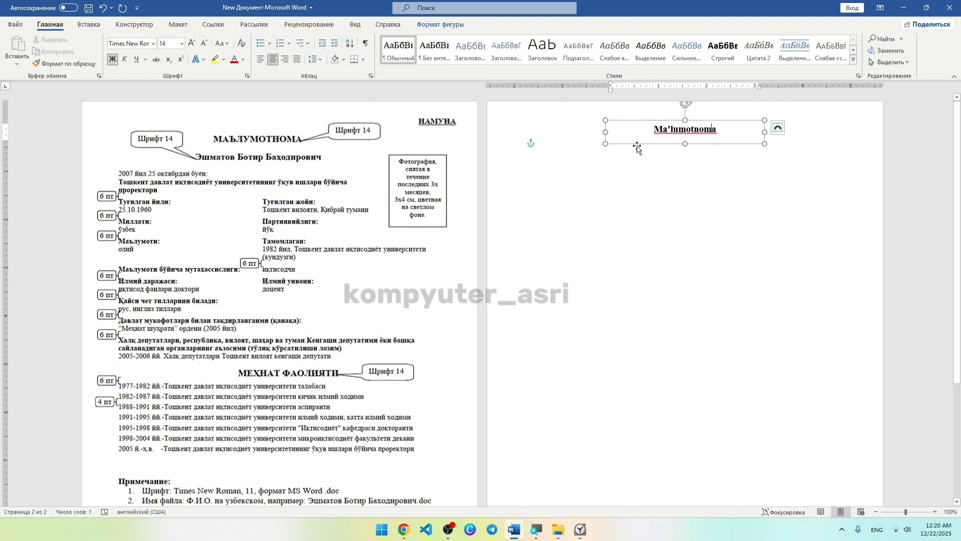
{"action": "left_click", "coordinate": [658, 160]}
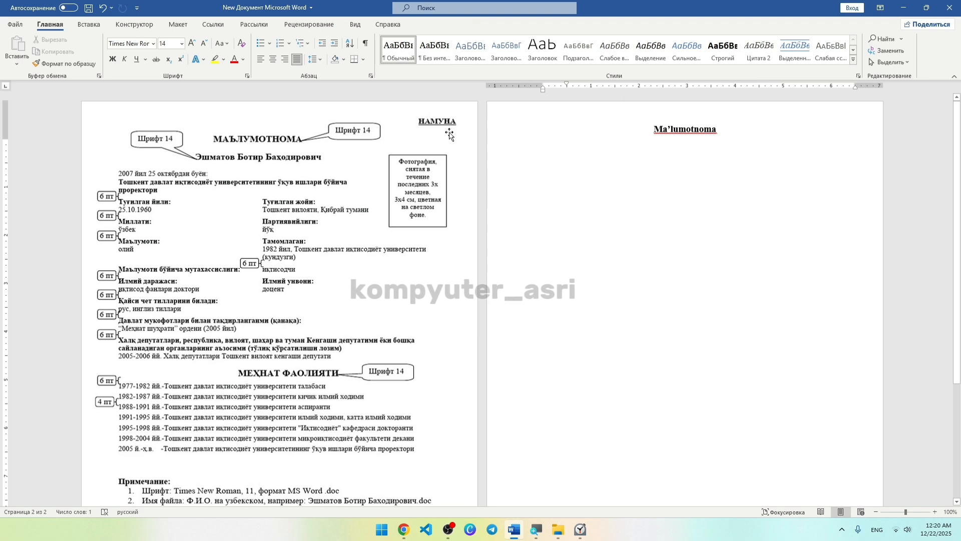
Convert the title to all capitals, MA’LUMOTNOMA, via Change Case.
{"action": "left_click", "coordinate": [666, 132]}
{"action": "type", "text": "A"}
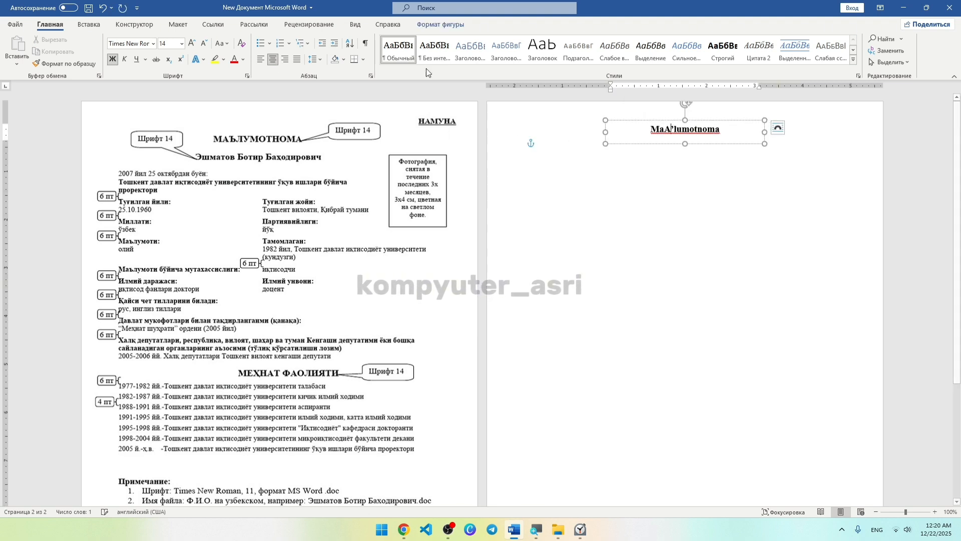
{"action": "key", "text": "ctrl+z"}
{"action": "key", "text": "ctrl+a"}
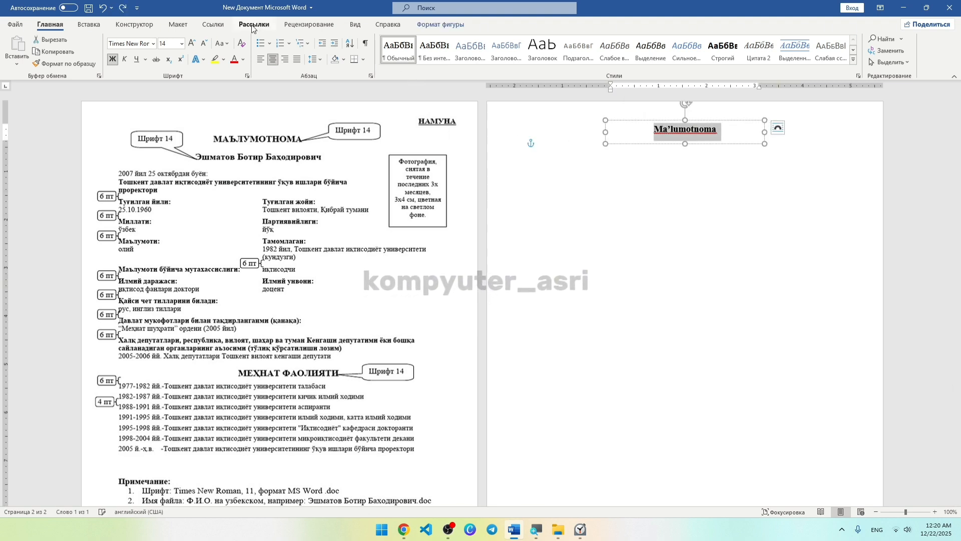
{"action": "left_click", "coordinate": [225, 43]}
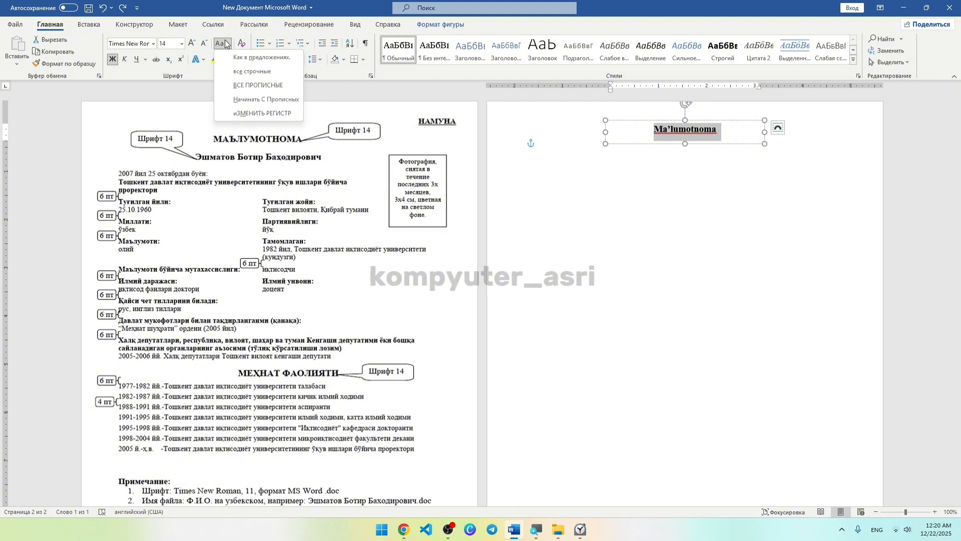
{"action": "left_click", "coordinate": [244, 85]}
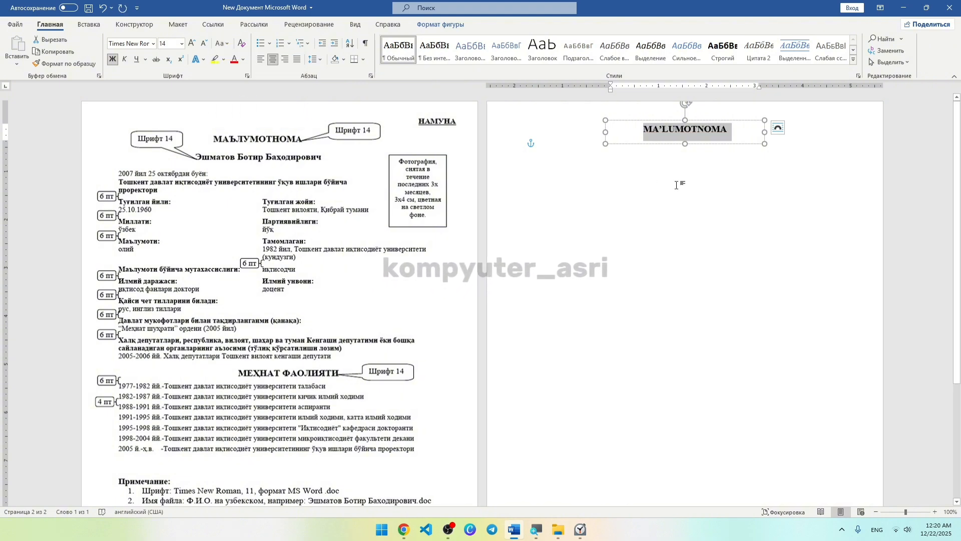
{"action": "left_click", "coordinate": [607, 155]}
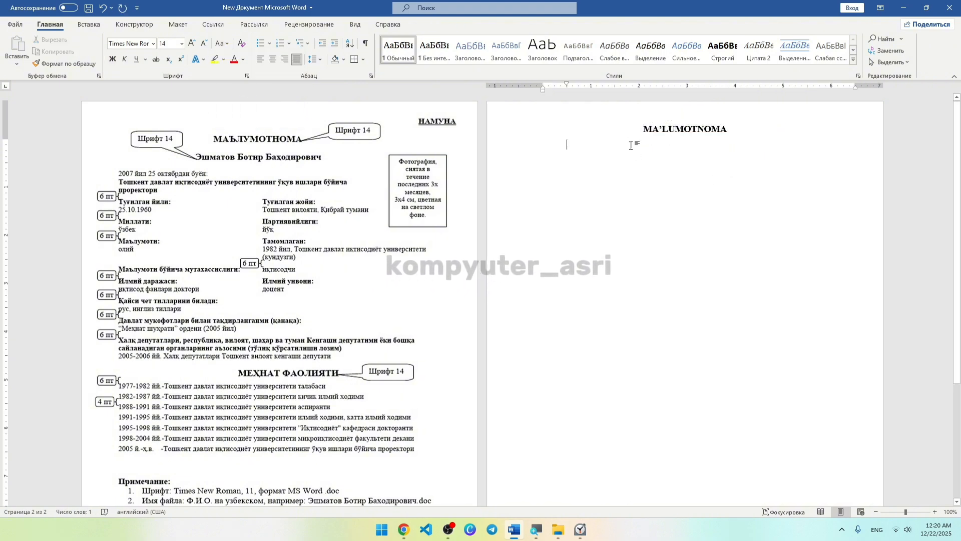
{"action": "left_click", "coordinate": [659, 138]}
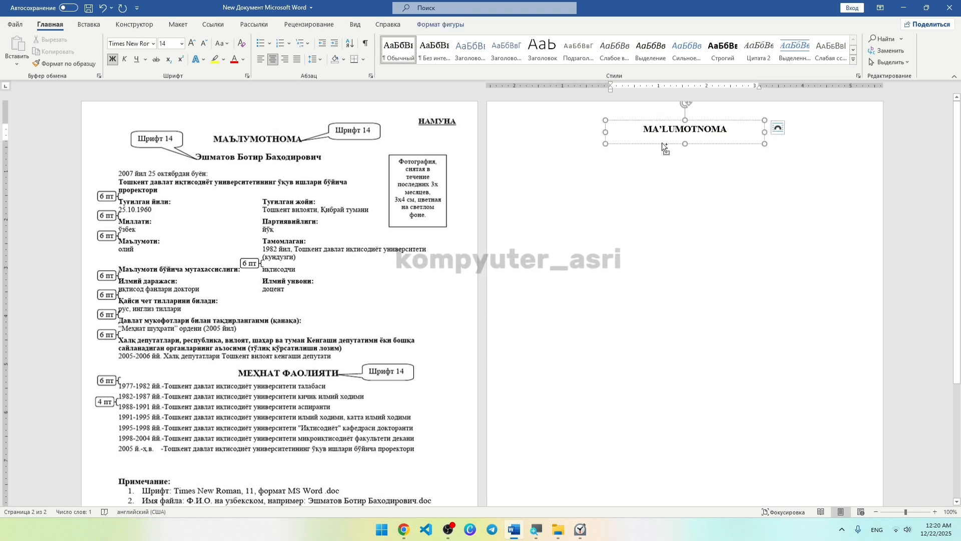
Copy the title box just below it and type the person's first name and surname.
{"action": "left_click_drag", "start_coordinate": [661, 143], "coordinate": [644, 161]}
{"action": "double_click", "coordinate": [647, 152]}
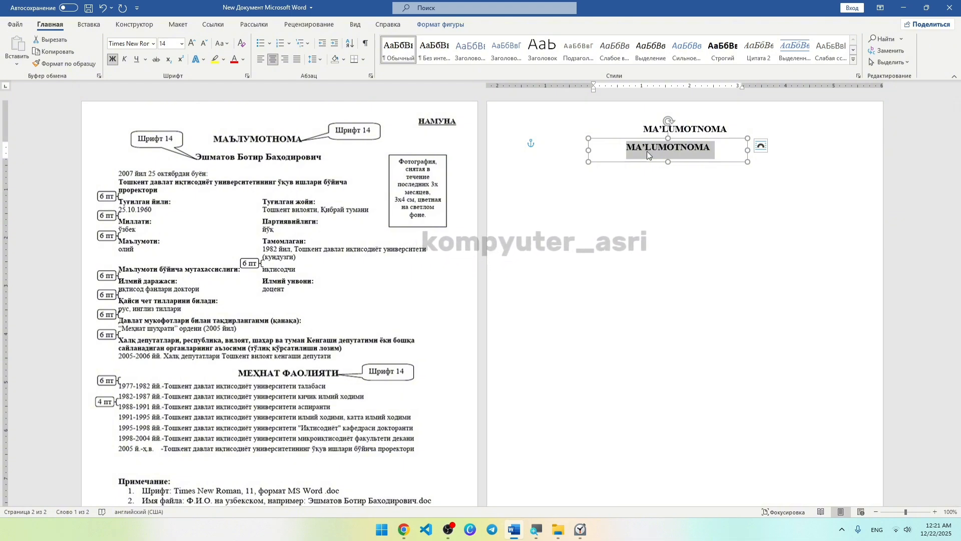
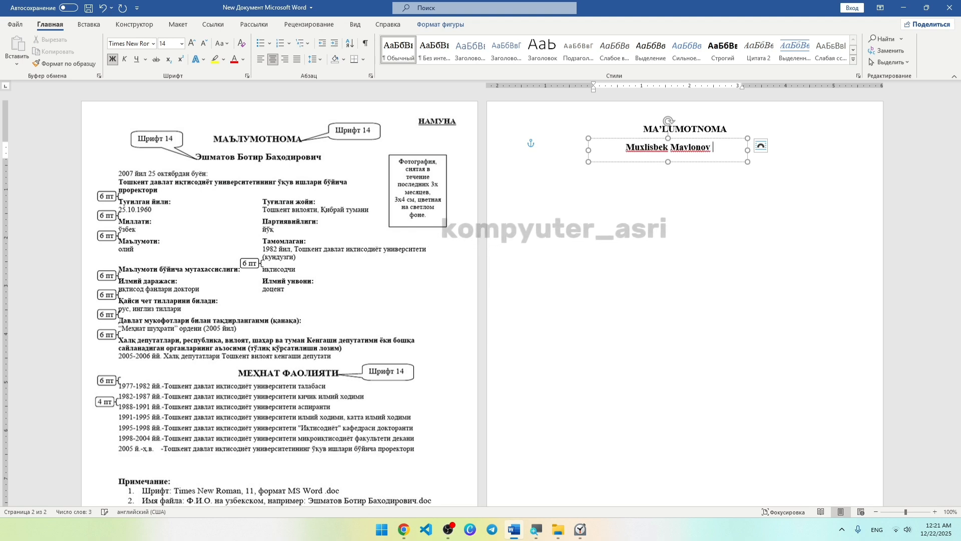
Widen the name box, add the person's patronymic, and centre it under the heading.
{"action": "left_click_drag", "start_coordinate": [748, 149], "coordinate": [783, 150]}
{"action": "left_click", "coordinate": [759, 150]}
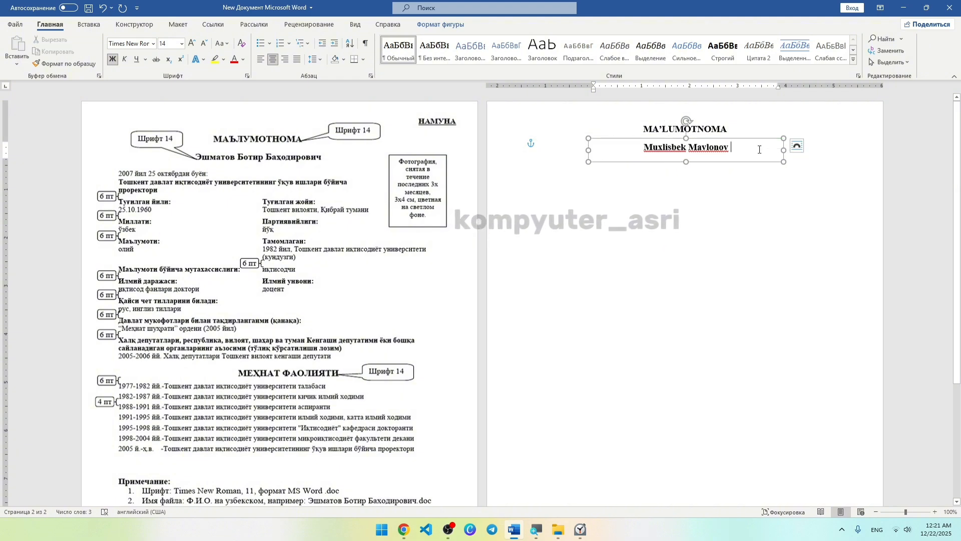
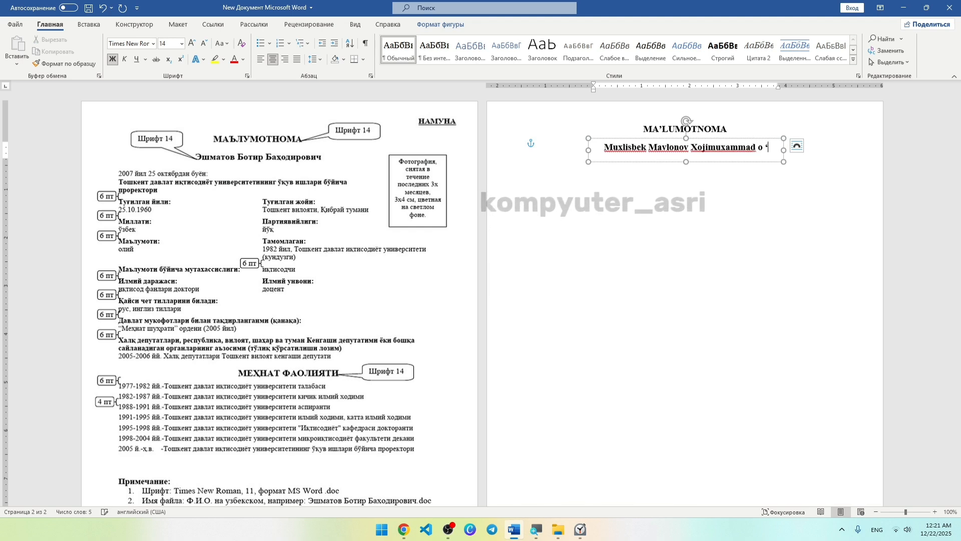
{"action": "key", "text": "BackSpace"}
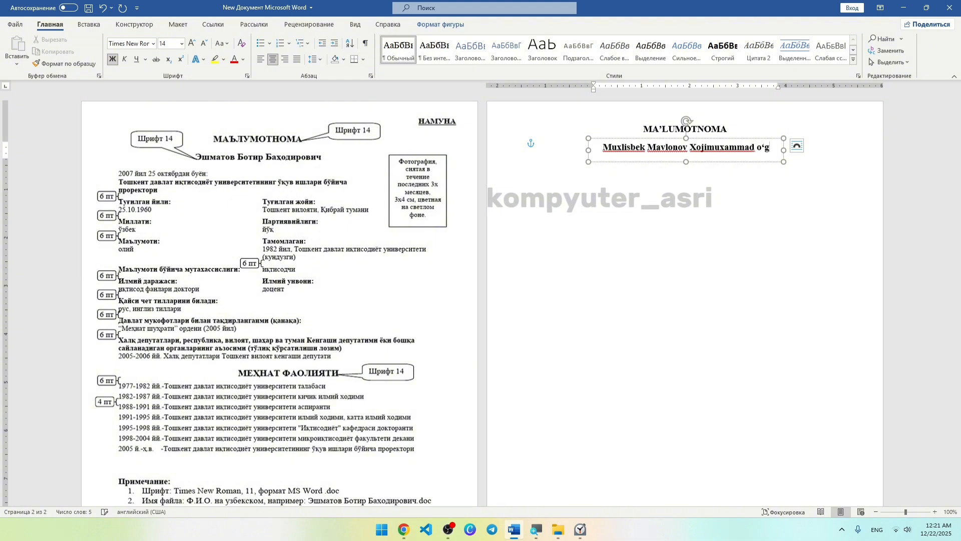
{"action": "key", "text": "Left"}
{"action": "key", "text": "BackSpace"}
{"action": "key", "text": "Right"}
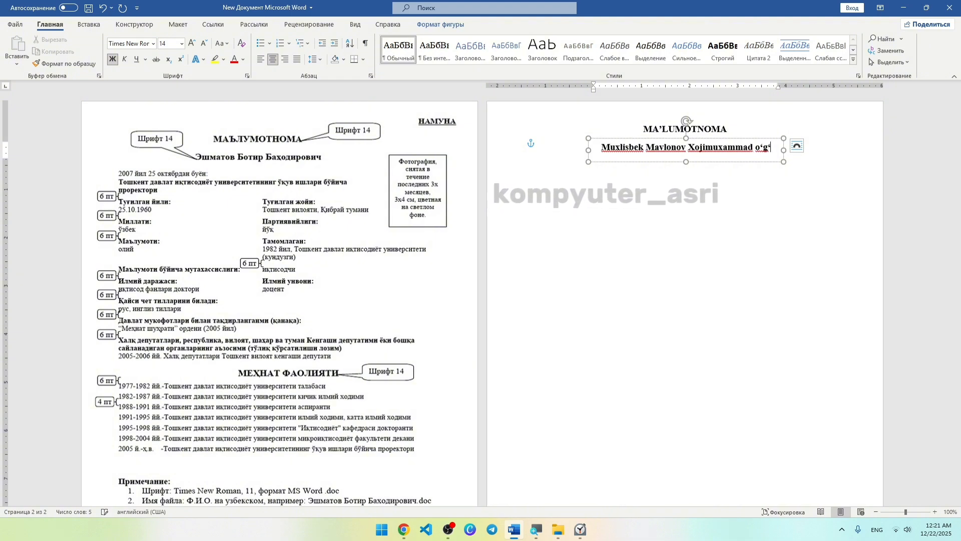
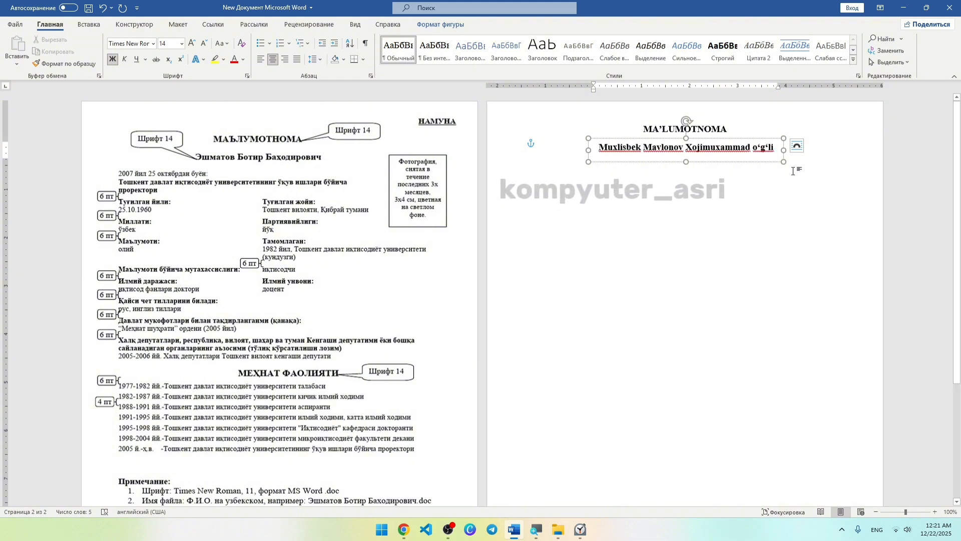
{"action": "left_click", "coordinate": [766, 168]}
{"action": "left_click", "coordinate": [710, 142]}
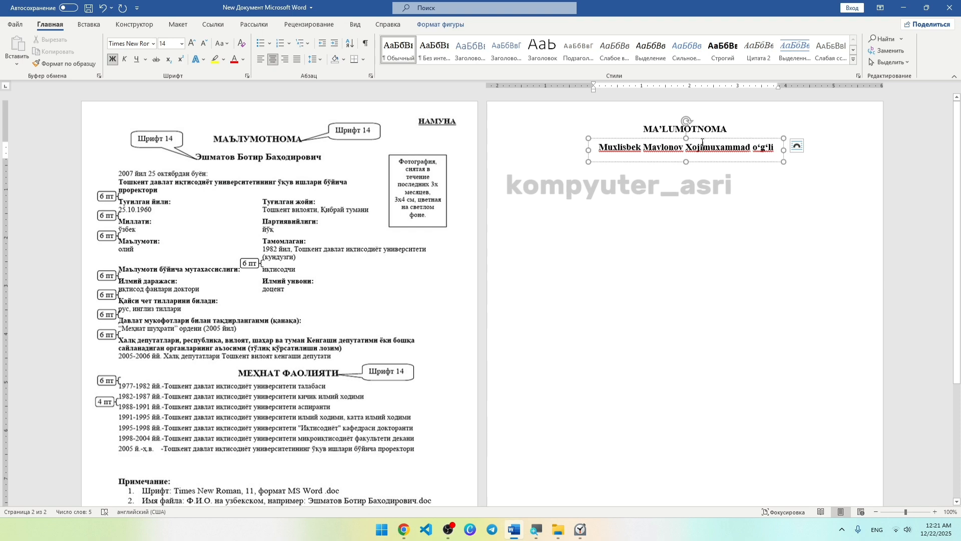
{"action": "left_click_drag", "start_coordinate": [699, 138], "coordinate": [698, 138]}
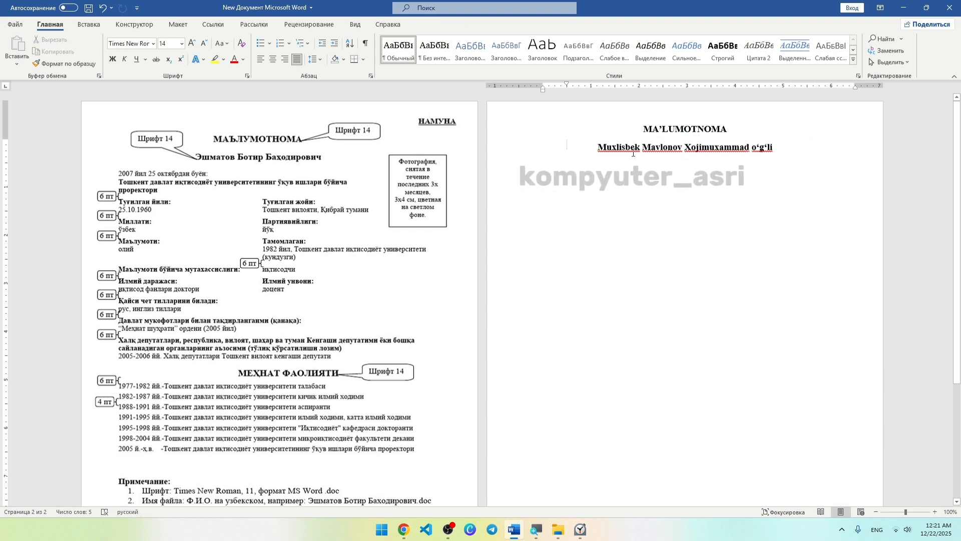
Copy the name box below and type '2023-yil 5 sentiyabirdan buyon:' plus the school workplace line.
{"action": "left_click_drag", "start_coordinate": [640, 162], "coordinate": [562, 181]}
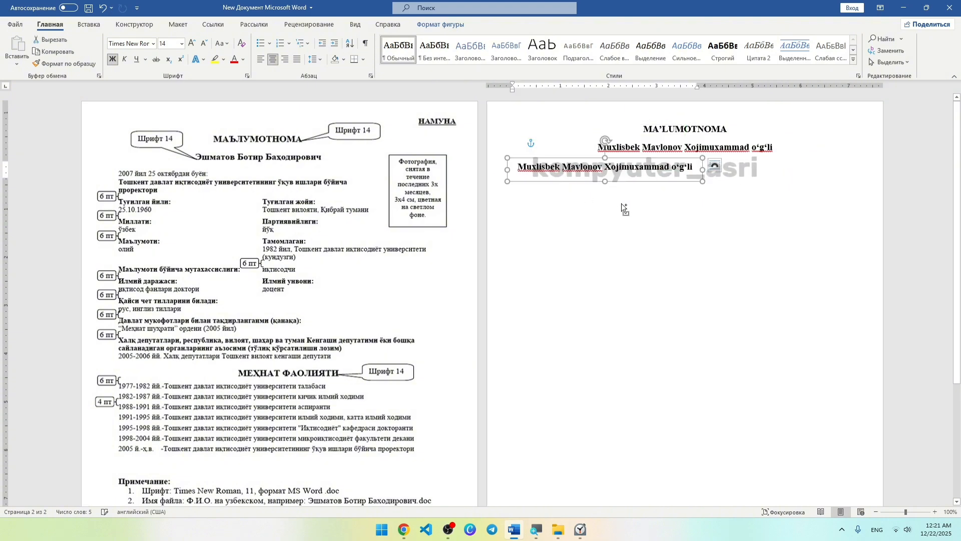
{"action": "left_click", "coordinate": [660, 208]}
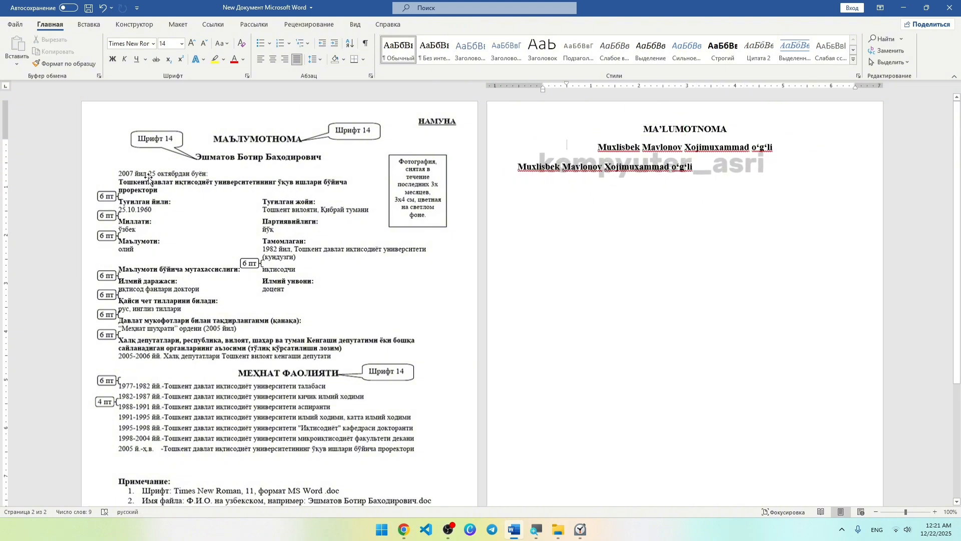
{"action": "left_click", "coordinate": [564, 170]}
{"action": "triple_click", "coordinate": [562, 170]}
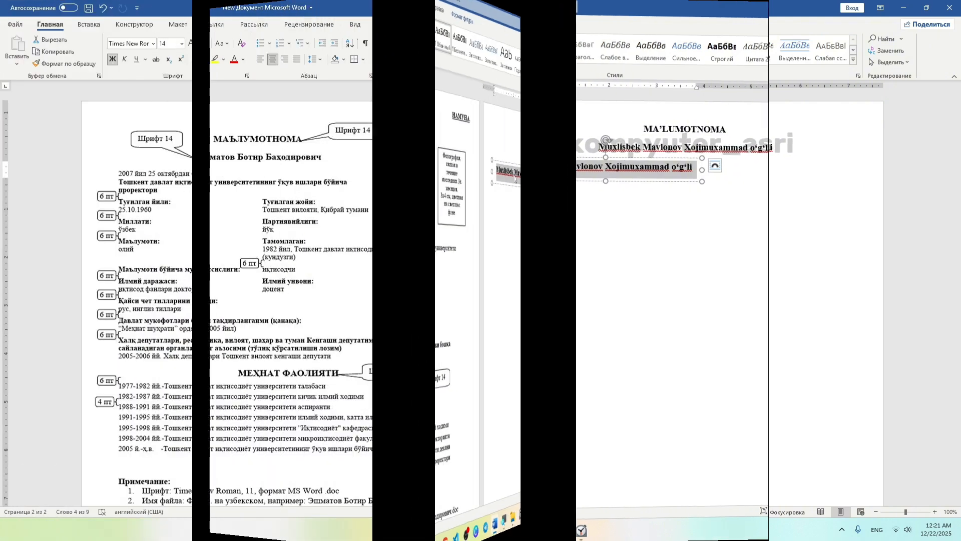
{"action": "type", "text": "202"}
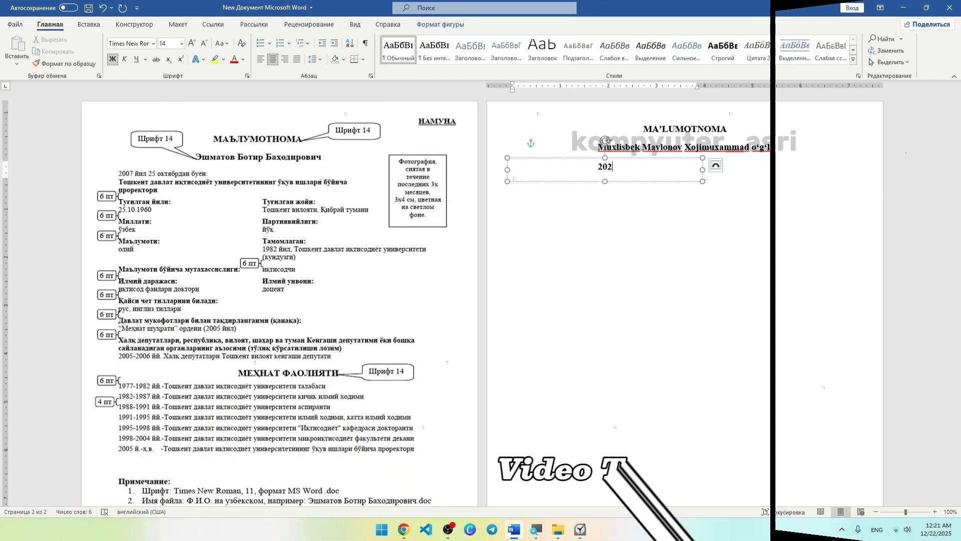
{"action": "type", "text": "3-yil 5 sentiyabir"}
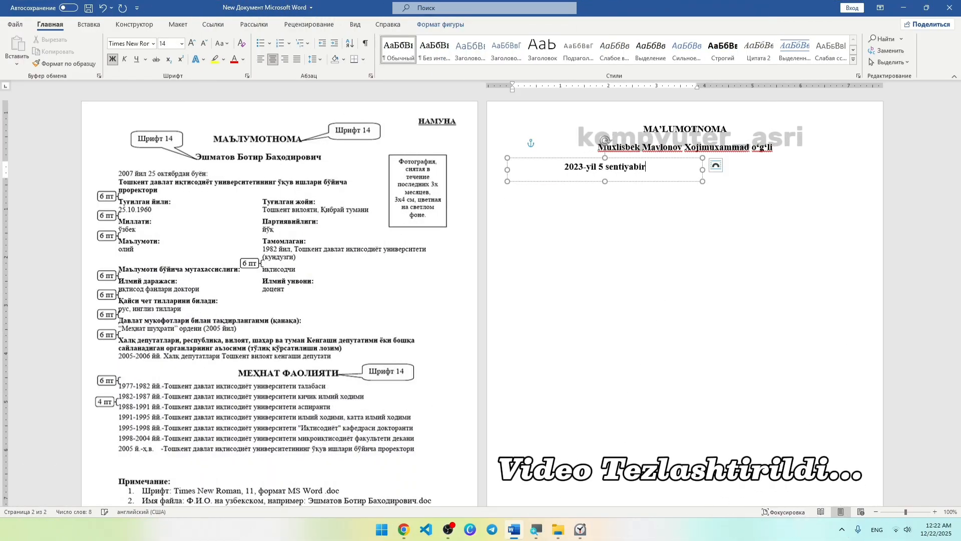
{"action": "type", "text": "dan buyon:"}
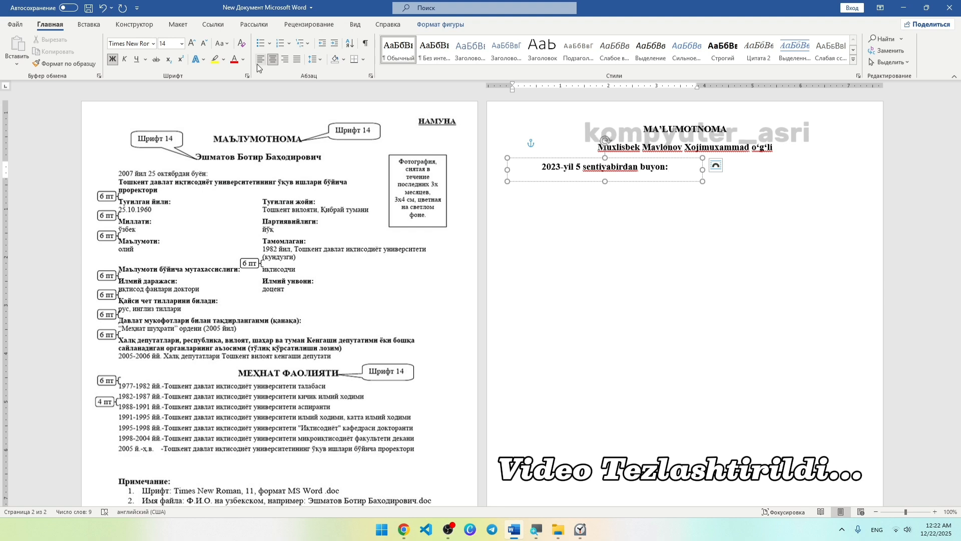
{"action": "key", "text": "ctrl+l"}
{"action": "key", "text": "Return"}
{"action": "type", "text": "Surxondaryo viloyati"}
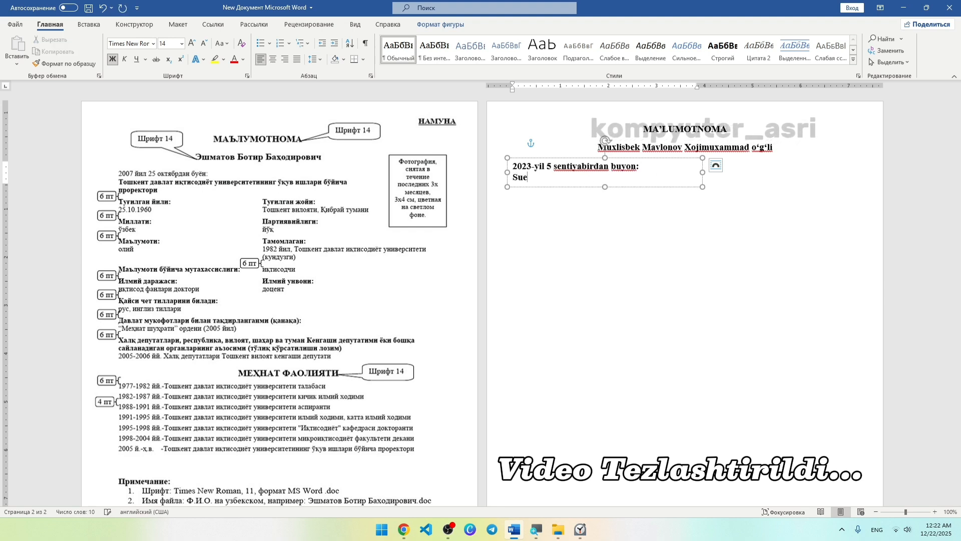
{"action": "type", "text": " Denov tumani 4-"}
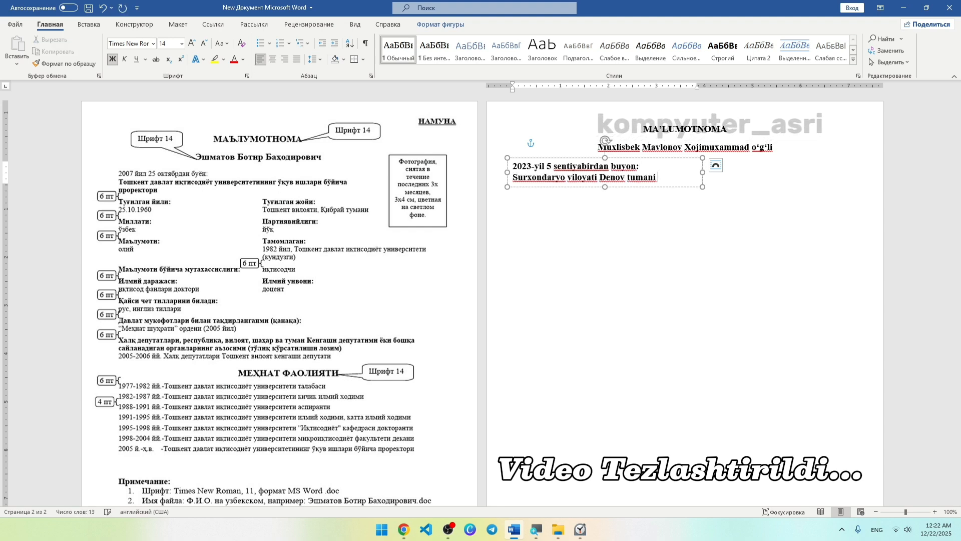
{"action": "type", "text": "umumiy ta'lim maktabi"}
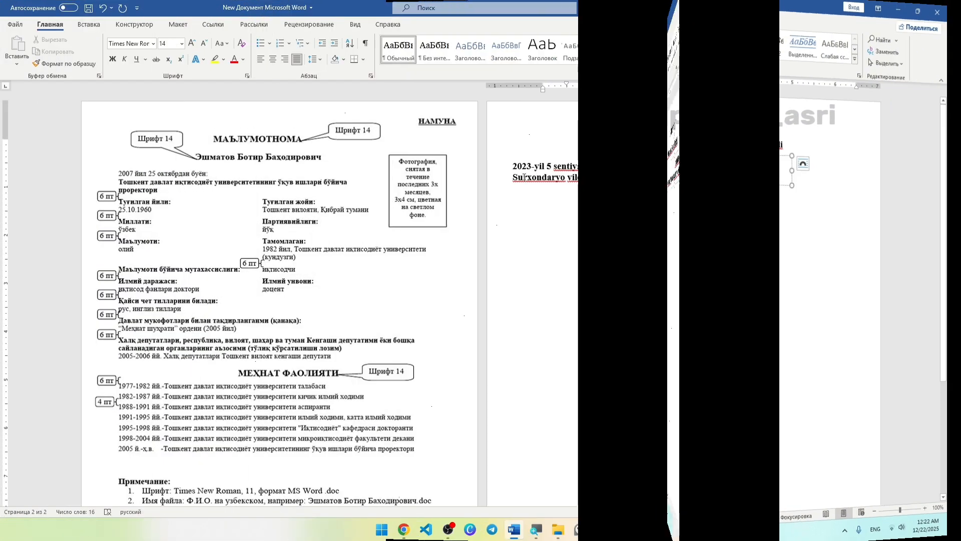
Un-bold the date line and shrink the entry text from 14 to 12 pt.
{"action": "left_click_drag", "start_coordinate": [512, 166], "coordinate": [645, 166]}
{"action": "left_click", "coordinate": [659, 149]}
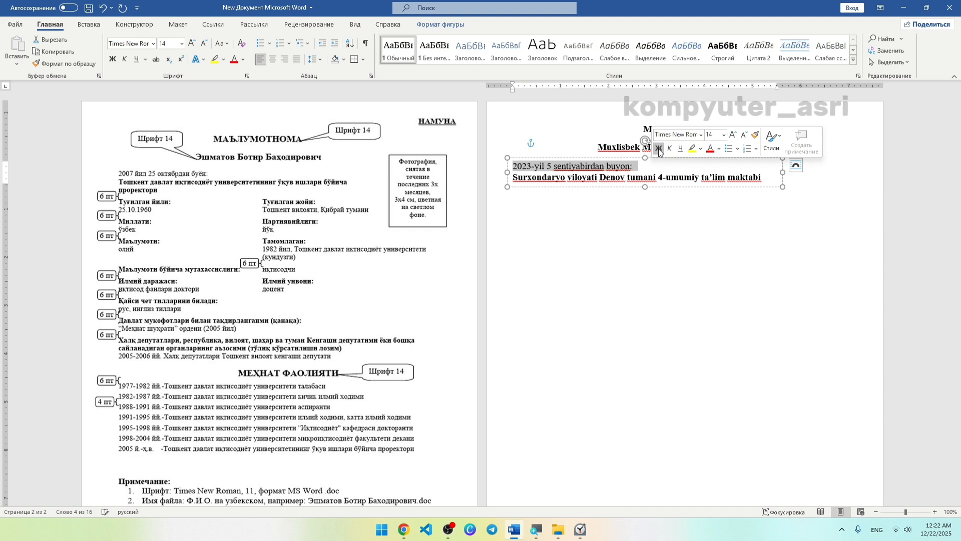
{"action": "left_click", "coordinate": [633, 166]}
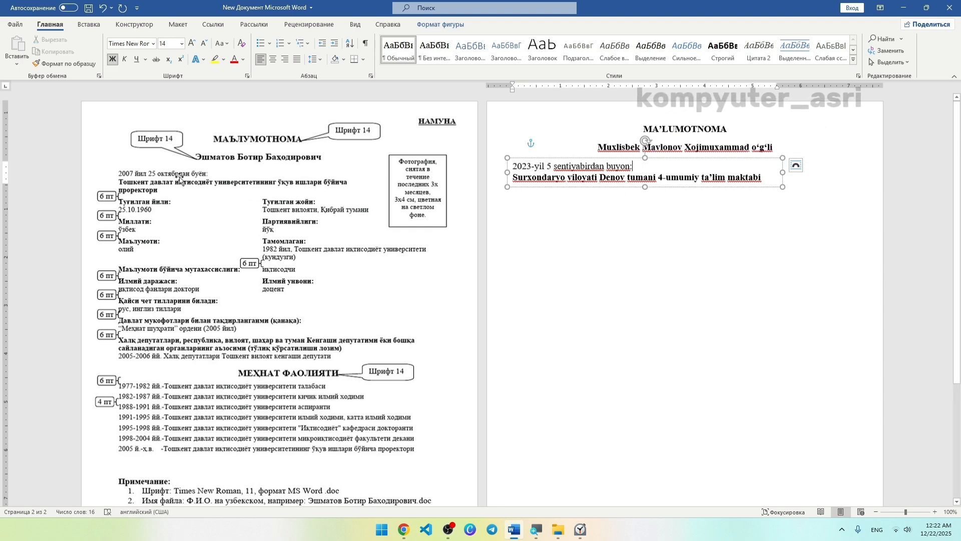
{"action": "key", "text": "ctrl+a"}
{"action": "right_click", "coordinate": [580, 182]}
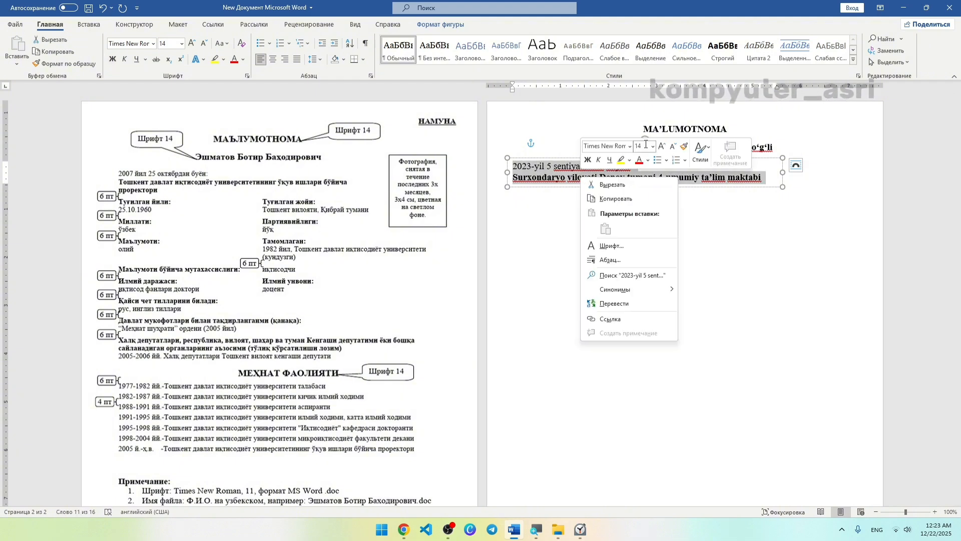
{"action": "left_click", "coordinate": [669, 146]}
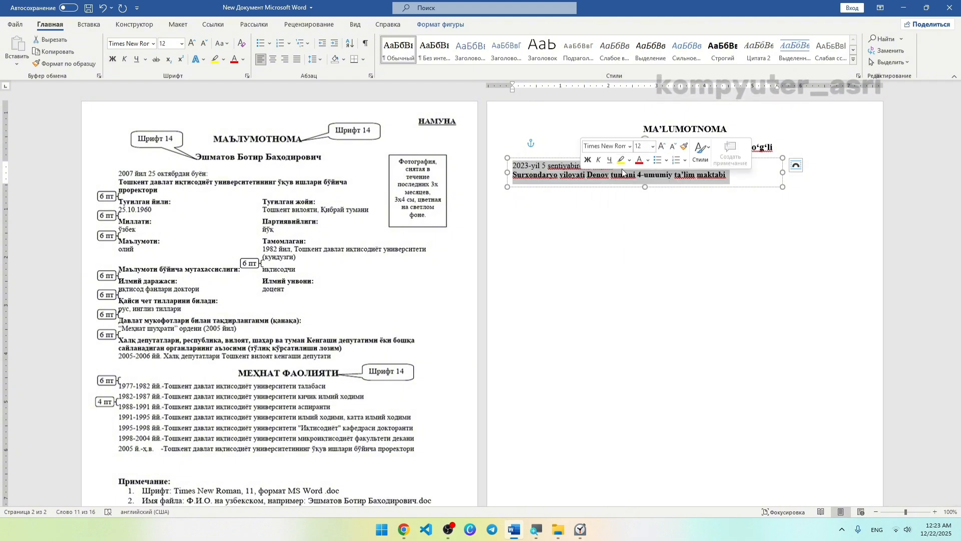
{"action": "left_click", "coordinate": [599, 189]}
{"action": "left_click", "coordinate": [600, 198]}
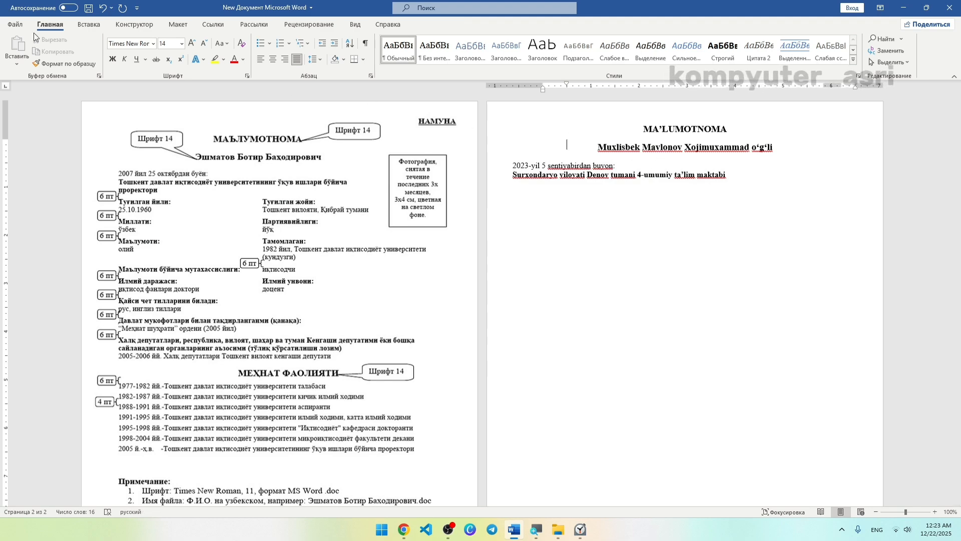
In Proofing options, hide spelling and grammar errors for this document only.
{"action": "left_click", "coordinate": [11, 20]}
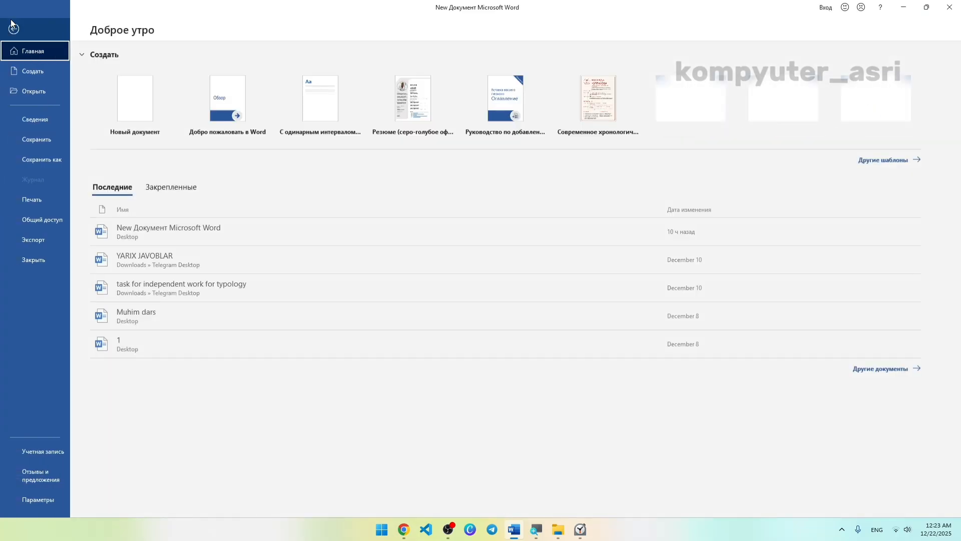
{"action": "left_click", "coordinate": [36, 499]}
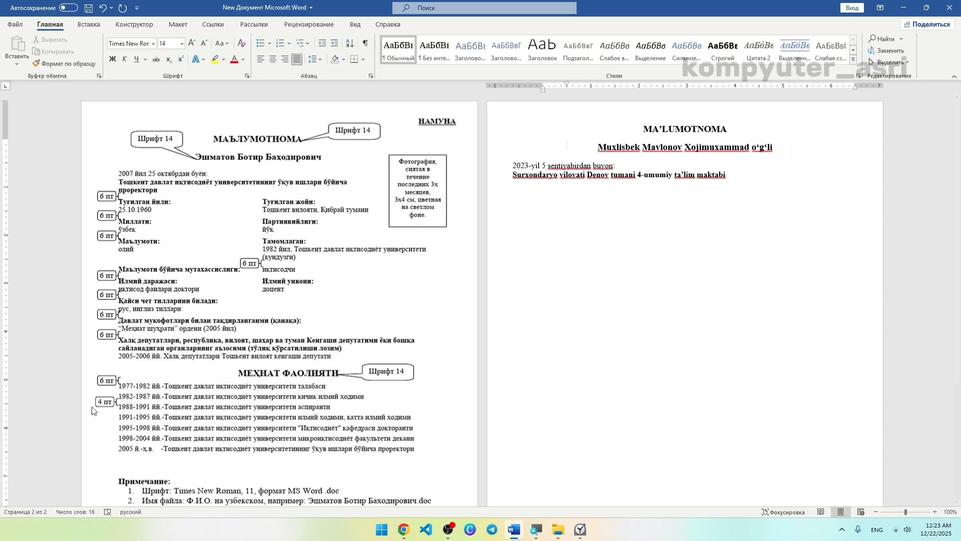
{"action": "left_click", "coordinate": [281, 140]}
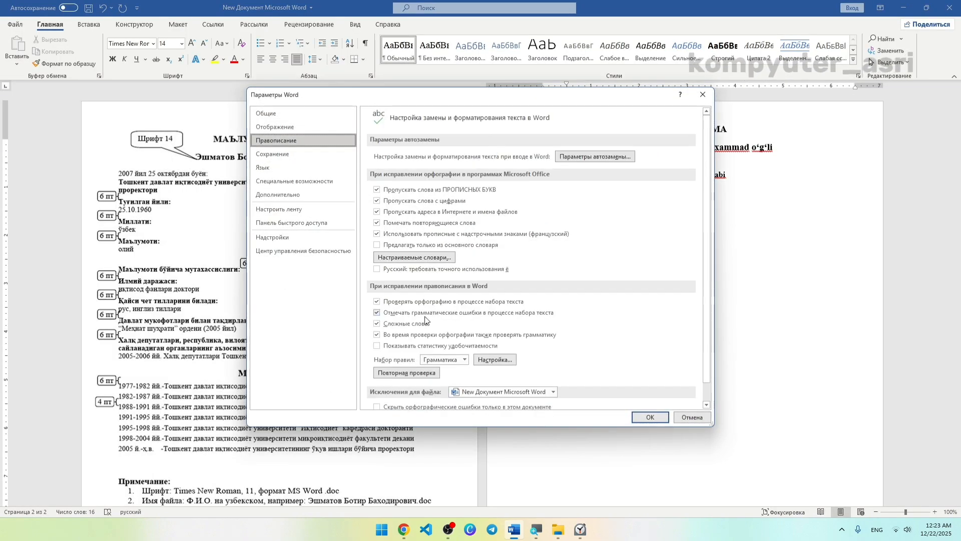
{"action": "scroll", "coordinate": [423, 351], "scroll_direction": "down", "scroll_amount": 1}
{"action": "left_click", "coordinate": [420, 386]}
{"action": "left_click", "coordinate": [414, 398]}
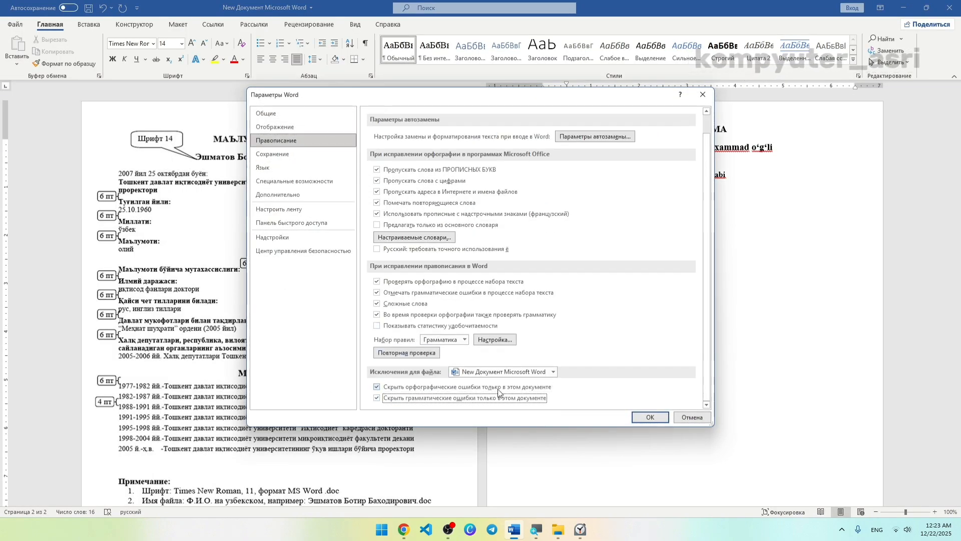
{"action": "left_click", "coordinate": [651, 418]}
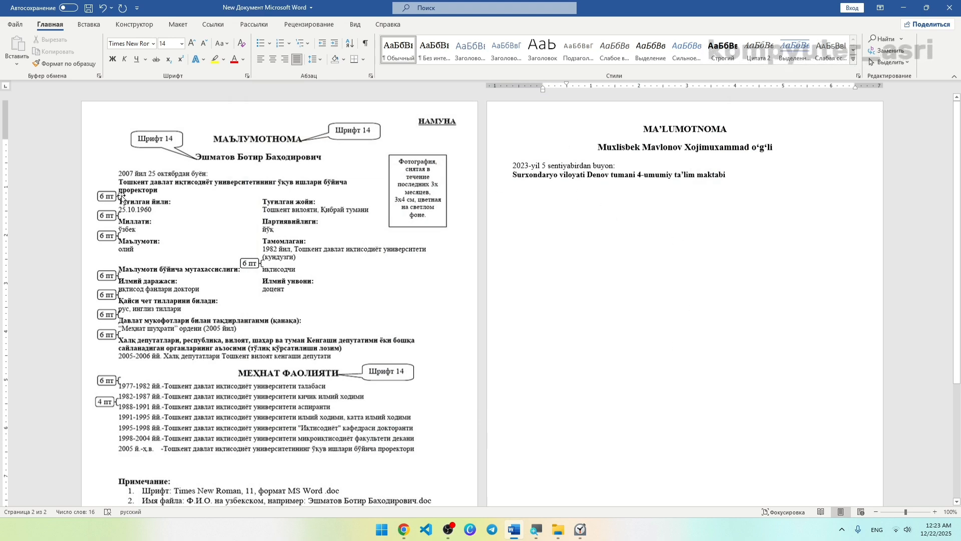
Copy the work-entry box further down, narrow it to 3.93", and clear its text.
{"action": "left_click_drag", "start_coordinate": [628, 186], "coordinate": [628, 209]}
{"action": "key", "text": "ctrl+a"}
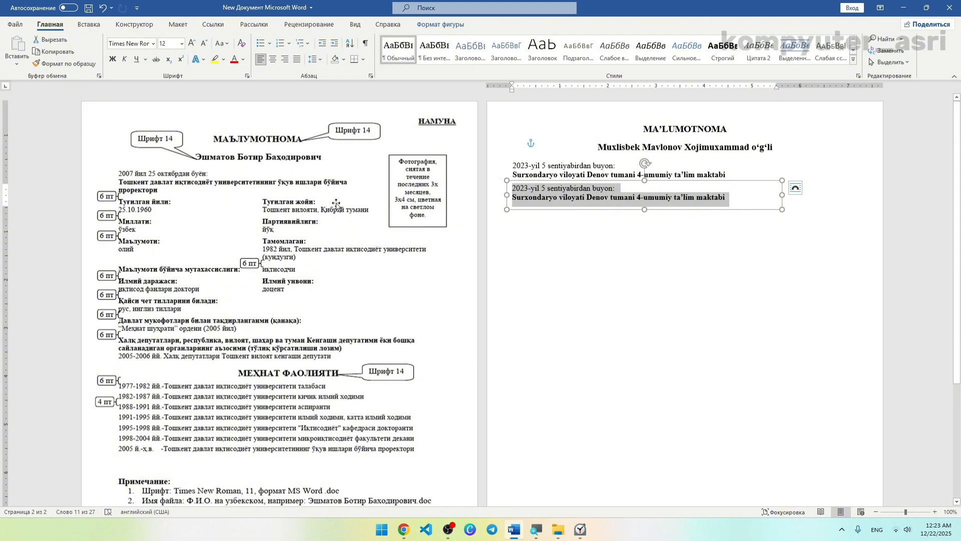
{"action": "key", "text": "Escape"}
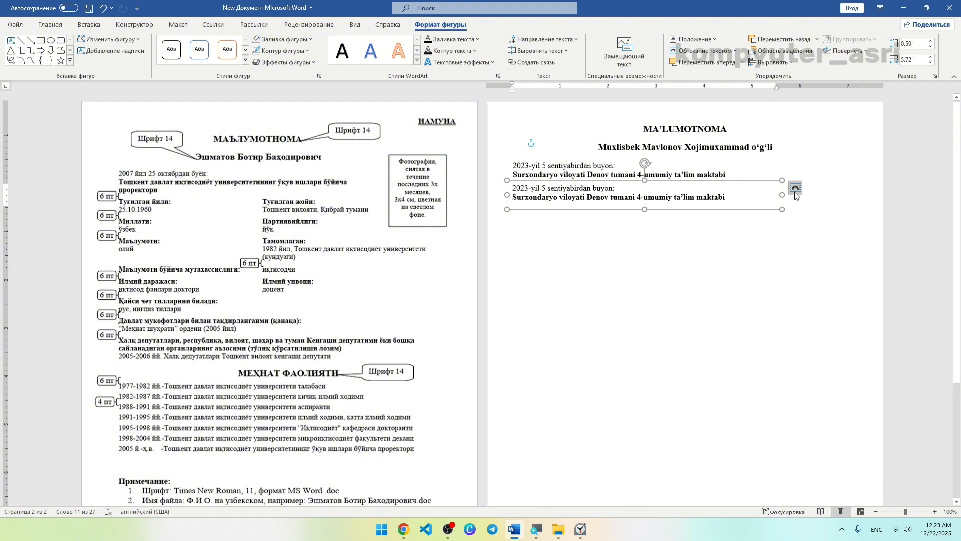
{"action": "left_click_drag", "start_coordinate": [781, 195], "coordinate": [696, 194]}
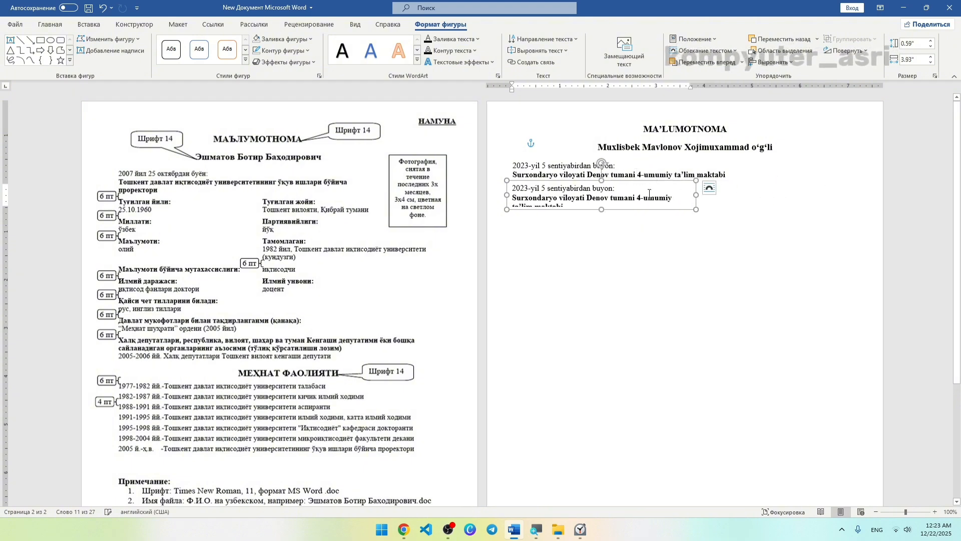
{"action": "key", "text": "ctrl+a"}
{"action": "key", "text": "BackSpace"}
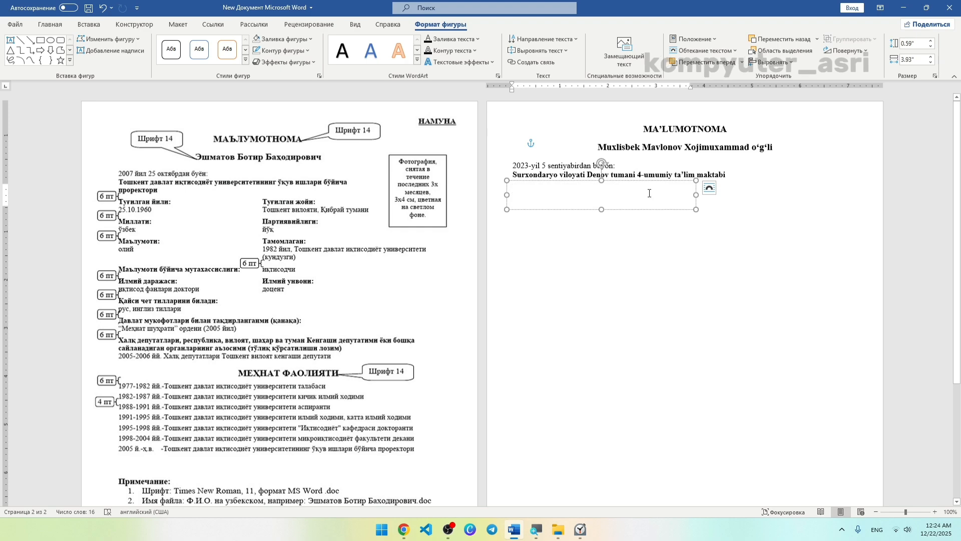
{"action": "type", "text": "tu"}
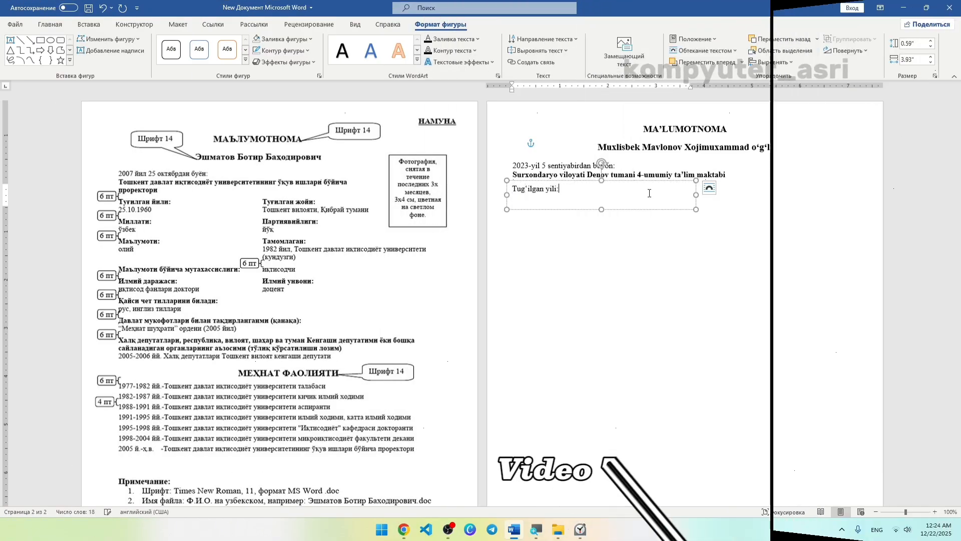
{"action": "key", "text": "ctrl+b"}
{"action": "left_click", "coordinate": [541, 198]}
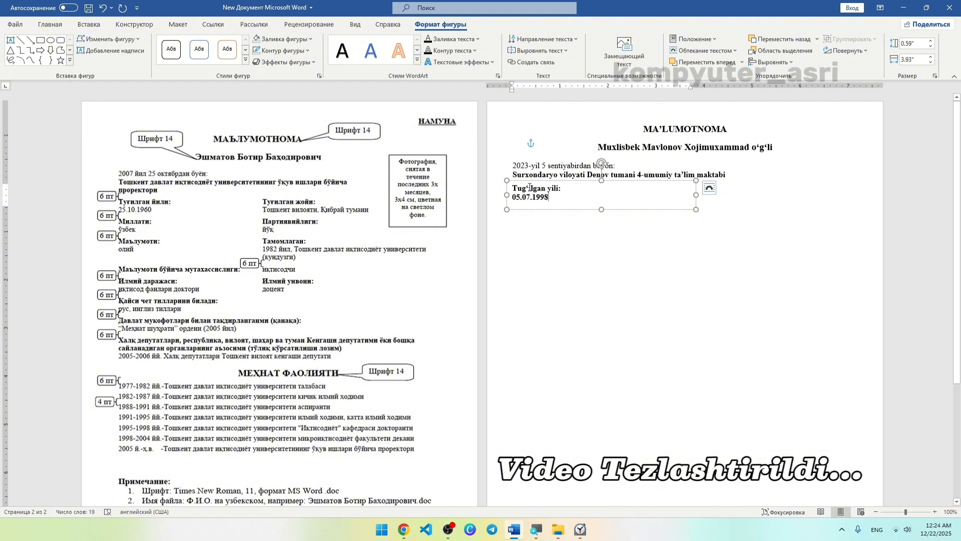
{"action": "left_click_drag", "start_coordinate": [554, 199], "coordinate": [512, 199]}
{"action": "key", "text": "ctrl+b"}
{"action": "left_click_drag", "start_coordinate": [601, 210], "coordinate": [601, 204]}
{"action": "left_click_drag", "start_coordinate": [695, 192], "coordinate": [578, 189]}
Copy the box into the right column and change it to the 'Tug‘ilgan joyi:' birthplace entry.
{"action": "left_click_drag", "start_coordinate": [578, 198], "coordinate": [641, 197]}
{"action": "double_click", "coordinate": [678, 189]}
{"action": "type", "text": "joyi: Surxondaryo viloyati,"}
{"action": "left_click_drag", "start_coordinate": [706, 191], "coordinate": [790, 192]}
{"action": "type", "text": "Denov tumani"}
{"action": "left_click", "coordinate": [681, 215]}
{"action": "left_click", "coordinate": [543, 199]}
Add copied entries 'Millati: o‘zbek', 'Paryiyaviyligi: yo‘q', 'Ma’lumoti: oliy' and 'Tamomlagan: 202…'.
{"action": "left_click_drag", "start_coordinate": [554, 204], "coordinate": [662, 225], "text": "ctrl+shift"}
{"action": "type", "text": "Millati: "}
{"action": "type", "text": "o‘zbek "}
{"action": "type", "text": "Paryiyaviyligi: "}
{"action": "type", "text": "yo‘q"}
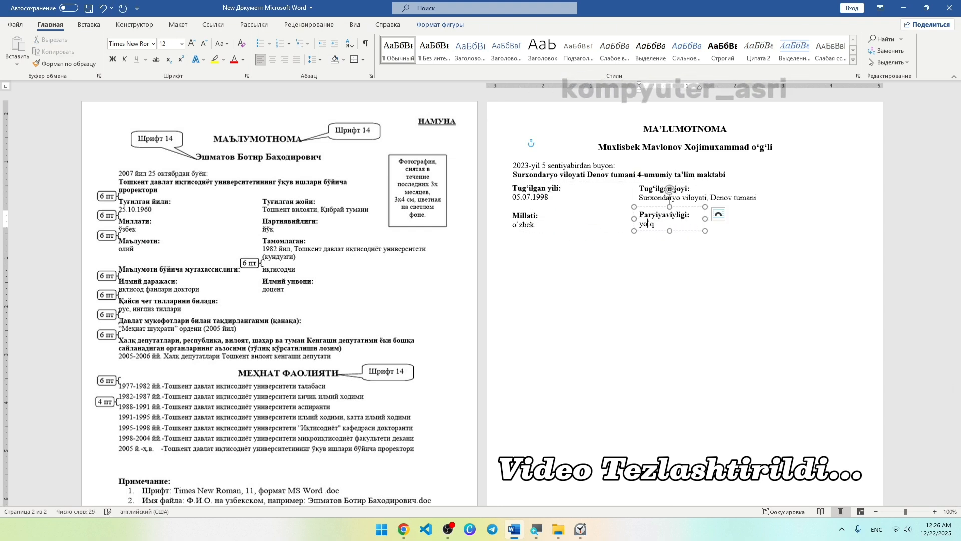
{"action": "left_click", "coordinate": [531, 232]}
{"action": "left_click_drag", "start_coordinate": [531, 232], "coordinate": [639, 239], "text": "ctrl"}
{"action": "type", "text": "Ma’lumoti:oliy"}
{"action": "type", "text": "Tamomlagan:"}
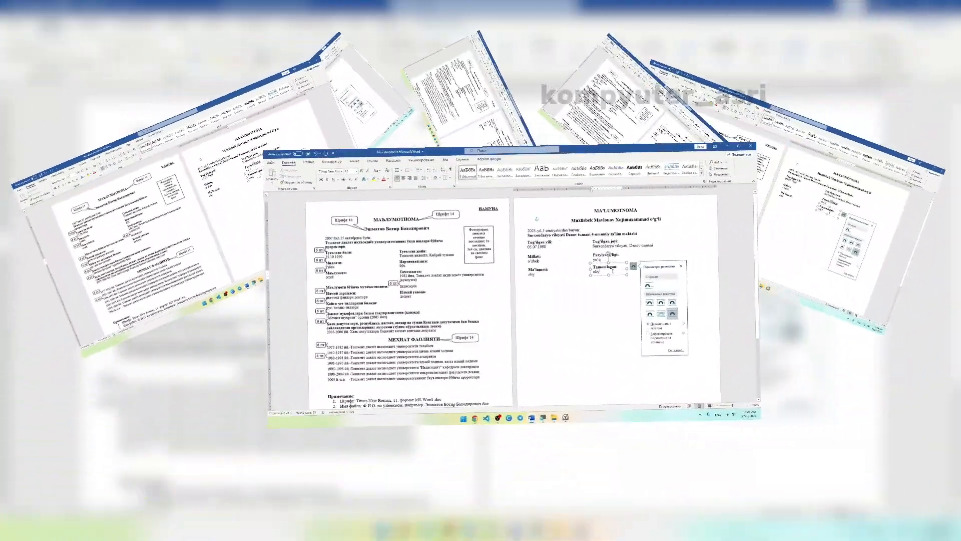
{"action": "left_click", "coordinate": [675, 248]}
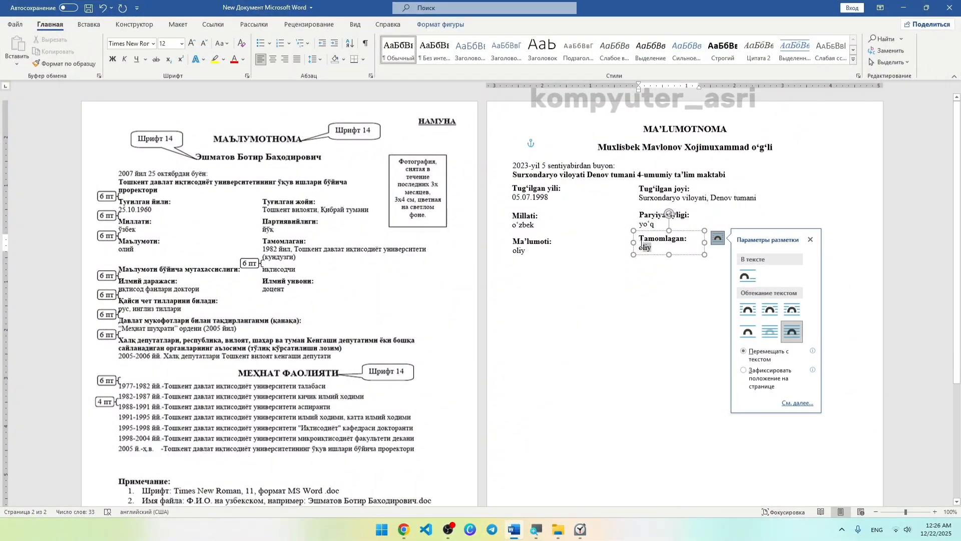
{"action": "key", "text": "BackSpace"}
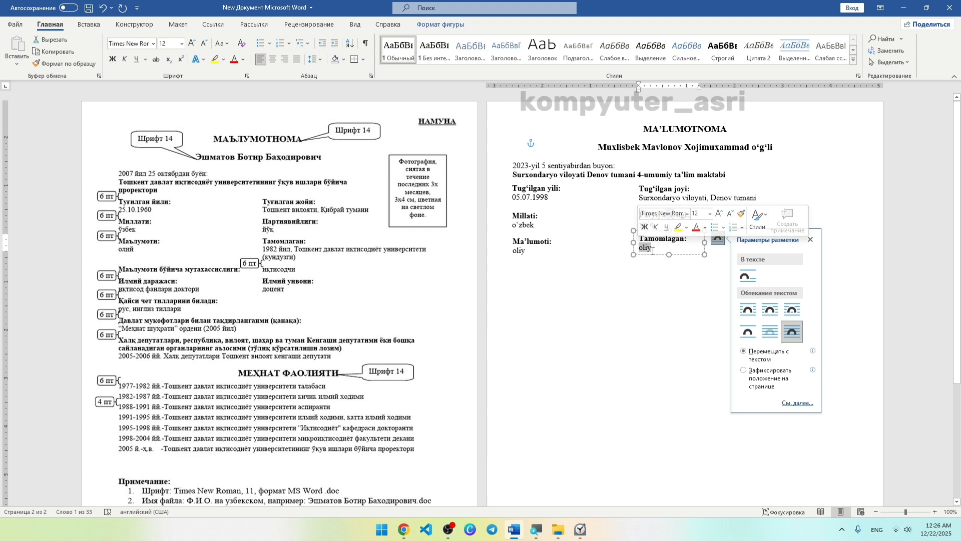
{"action": "type", "text": "2021-2023 yil"}
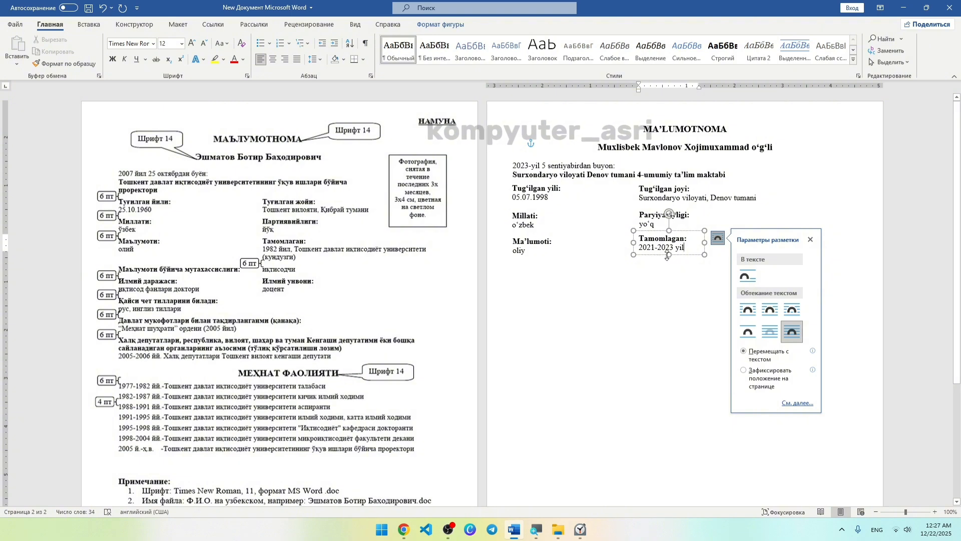
Widen the Tamomlagan box so it reads '2021-2023 yil, O‘zMU Matematika'.
{"action": "left_click_drag", "start_coordinate": [705, 243], "coordinate": [786, 243]}
{"action": "left_click", "coordinate": [688, 247]}
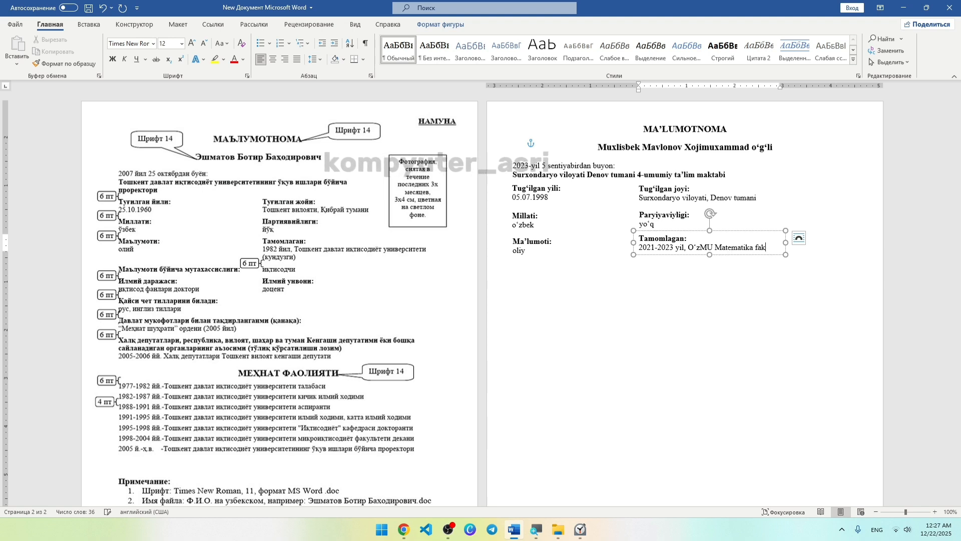
{"action": "key", "text": "ctrl+BackSpace"}
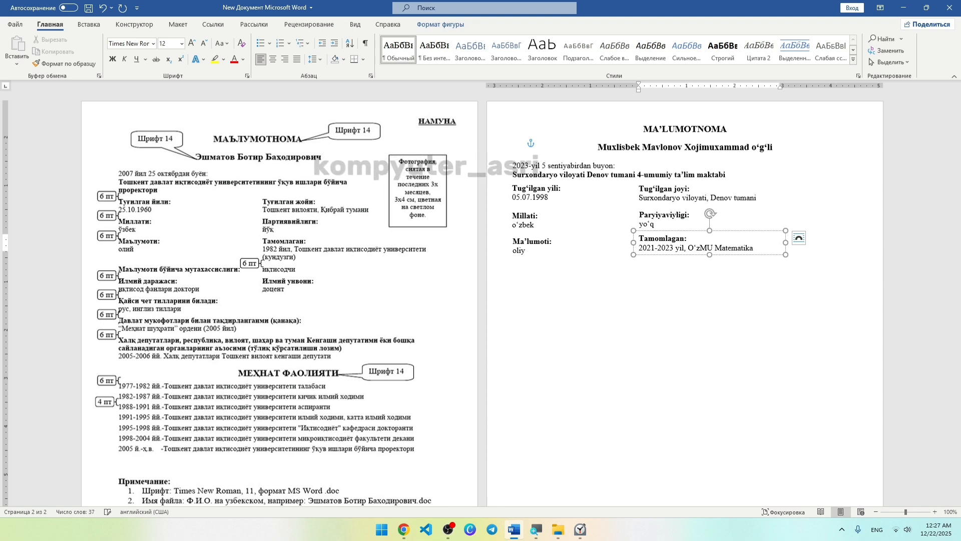
Left-align the right-column Tug‘ilgan joyi, Paryiyaviyligi and Tamomlagan boxes.
{"action": "left_click", "coordinate": [695, 268]}
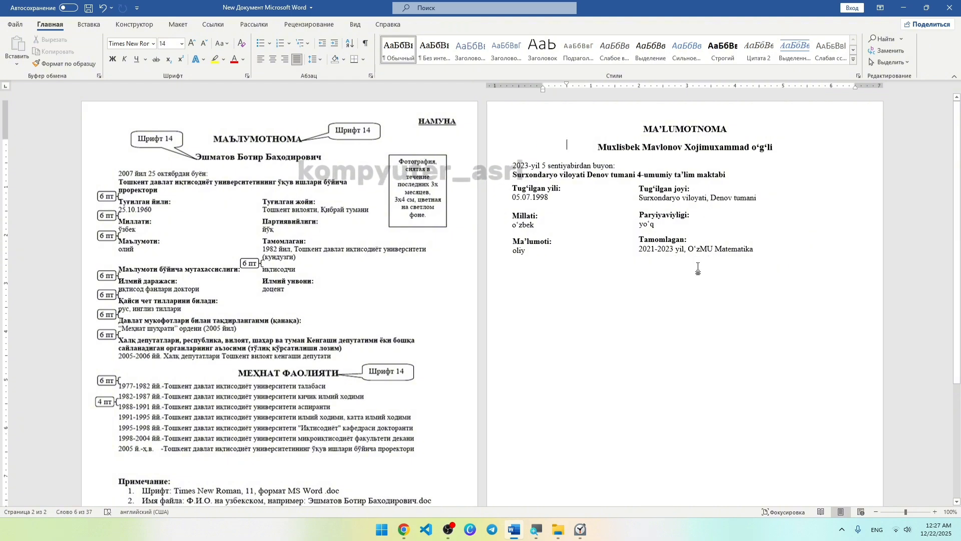
{"action": "left_click", "coordinate": [656, 198]}
{"action": "left_click", "coordinate": [661, 218], "text": "shift"}
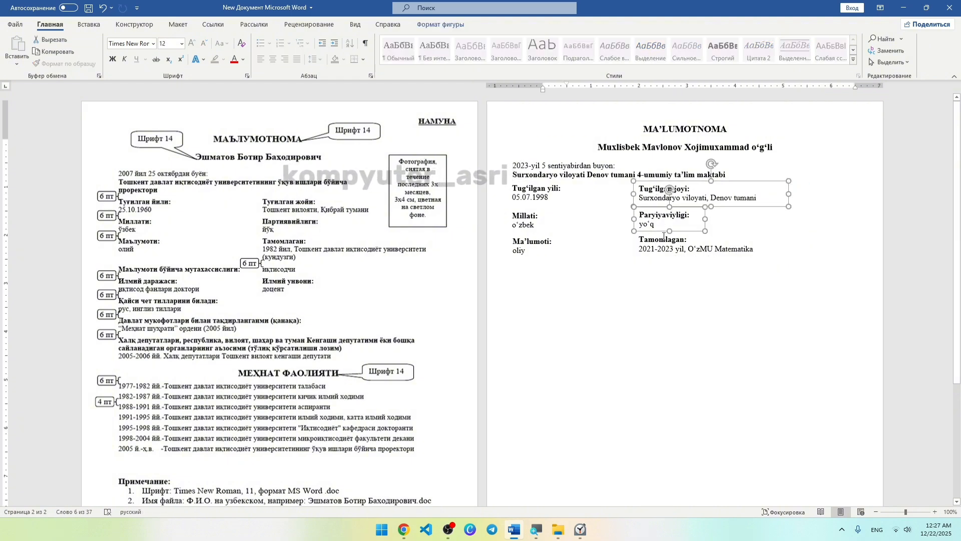
{"action": "left_click", "coordinate": [665, 242], "text": "shift"}
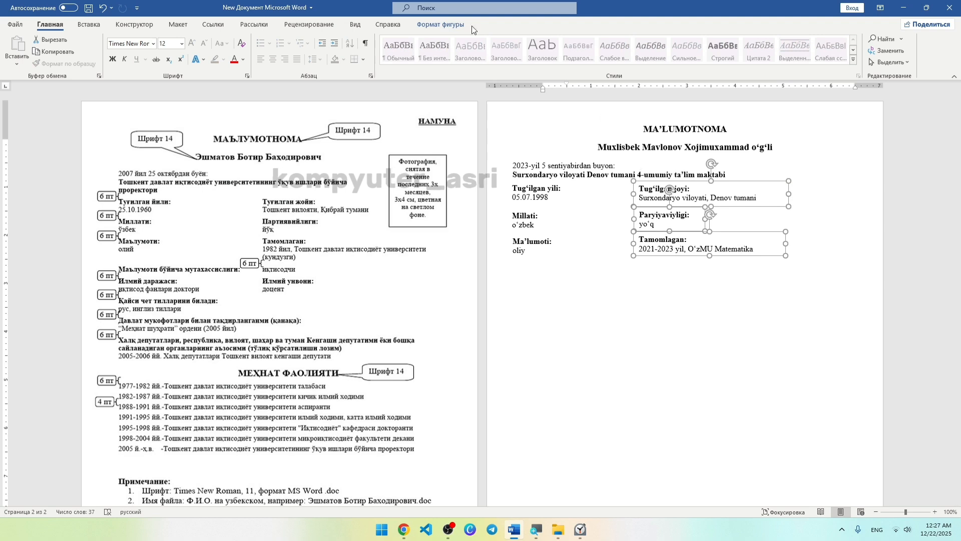
{"action": "left_click", "coordinate": [441, 25]}
{"action": "left_click", "coordinate": [771, 62]}
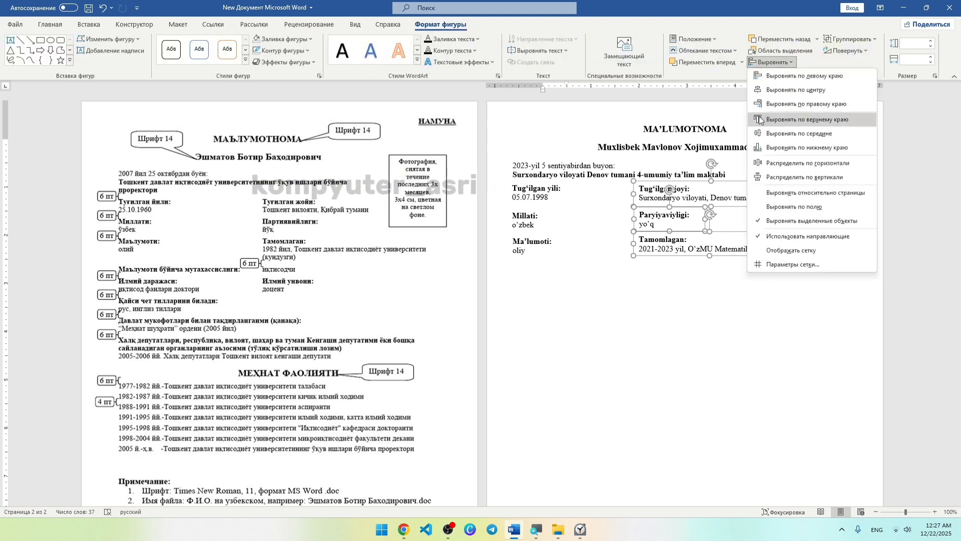
{"action": "left_click", "coordinate": [760, 78]}
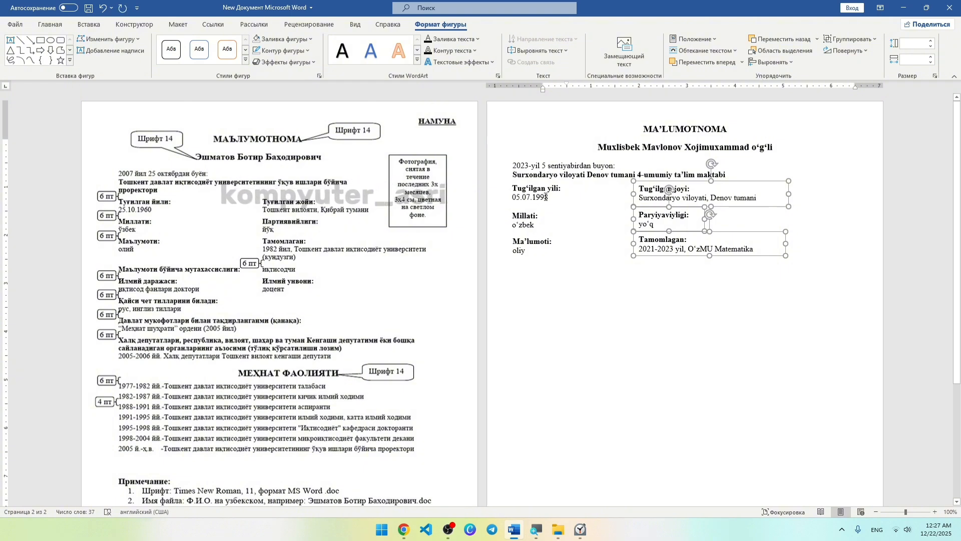
Left-align the school, Tug‘ilgan yili, Millati and Ma’lumoti boxes and distribute them vertically.
{"action": "left_click", "coordinate": [545, 194]}
{"action": "left_click", "coordinate": [532, 168], "text": "shift"}
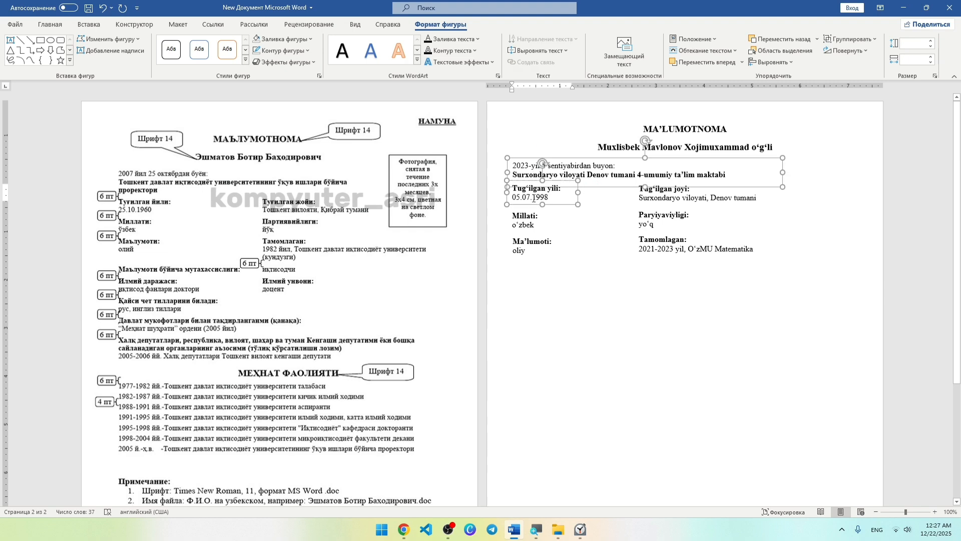
{"action": "left_click", "coordinate": [532, 232], "text": "shift"}
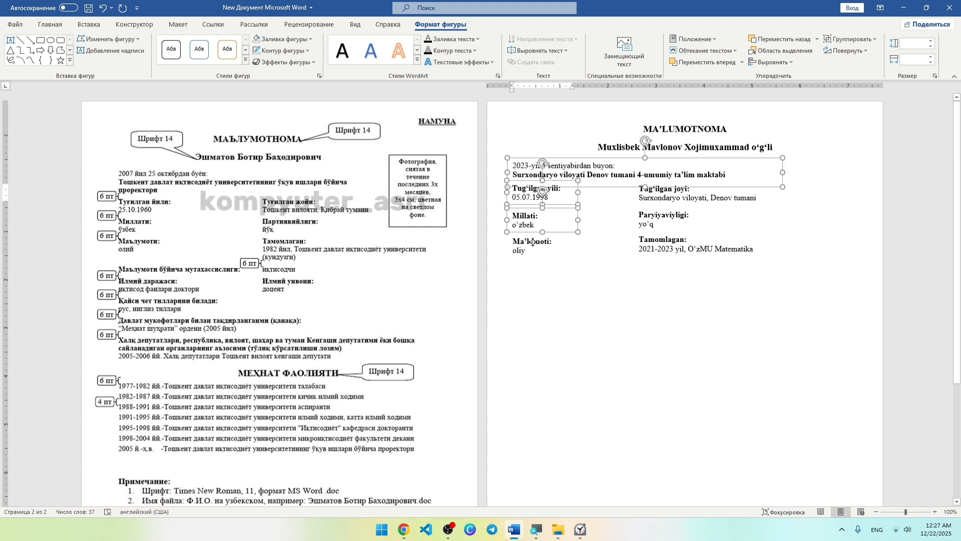
{"action": "left_click", "coordinate": [532, 245], "text": "shift"}
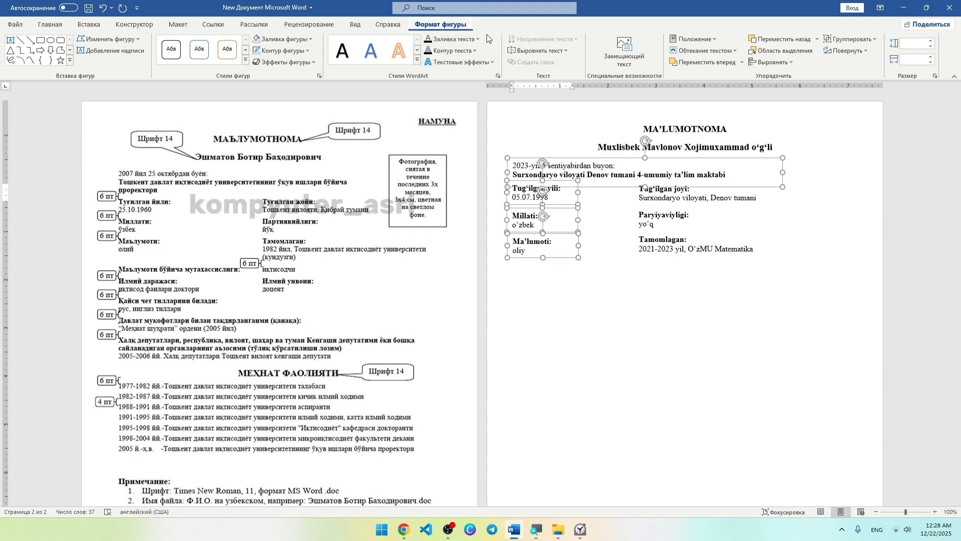
{"action": "left_click", "coordinate": [771, 62]}
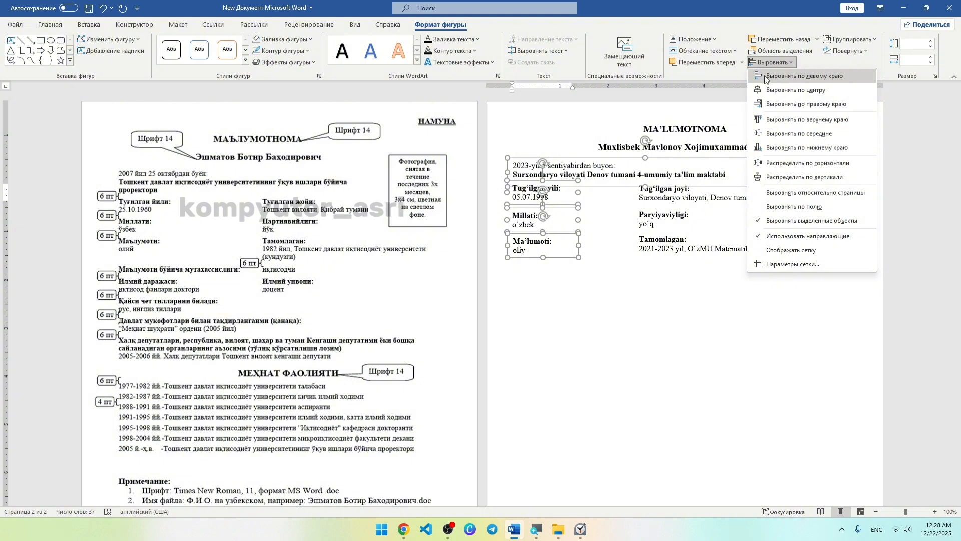
{"action": "left_click", "coordinate": [765, 76]}
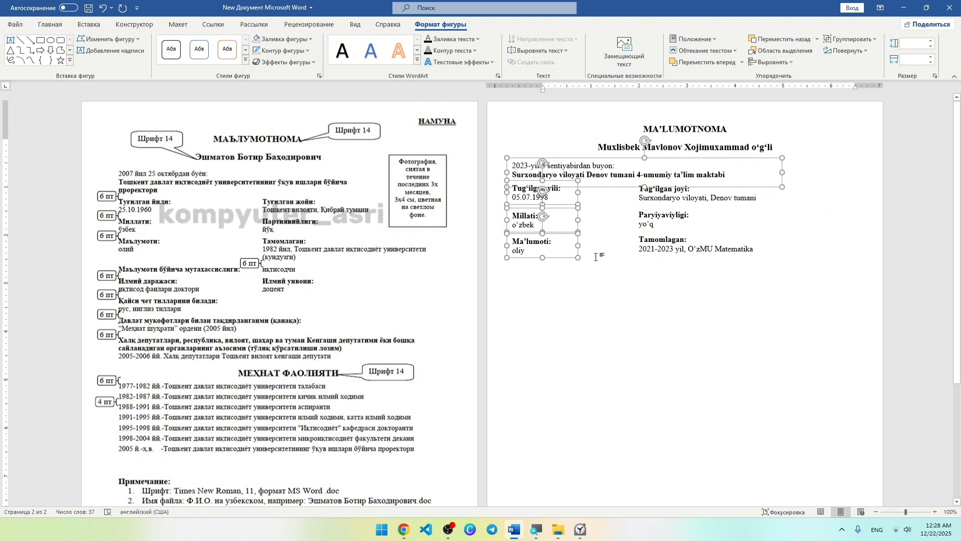
{"action": "left_click", "coordinate": [774, 62]}
{"action": "left_click", "coordinate": [769, 88]}
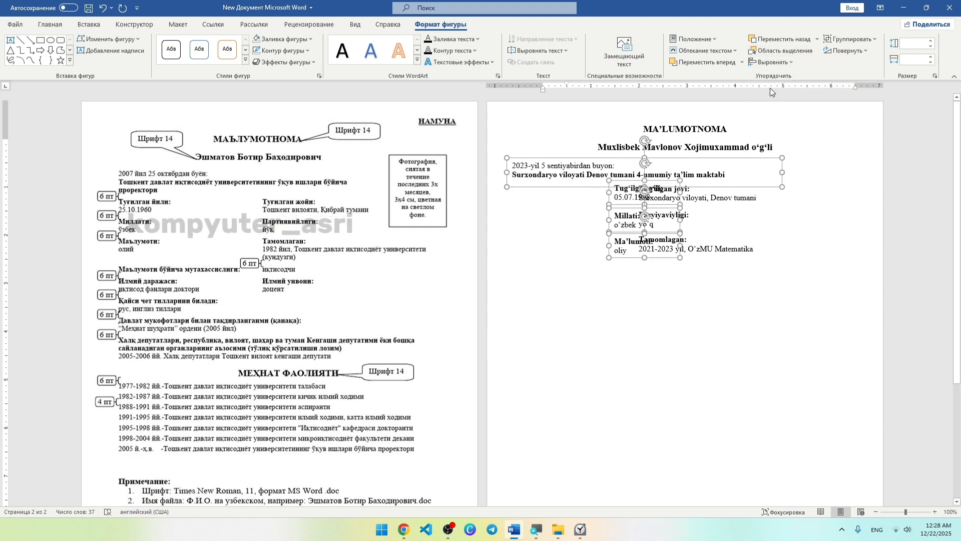
{"action": "key", "text": "ctrl+z"}
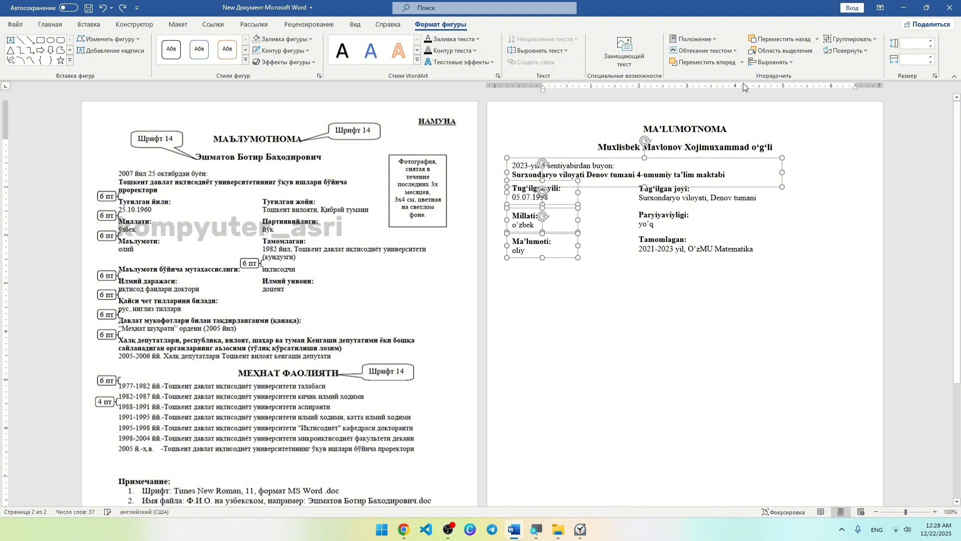
{"action": "left_click", "coordinate": [757, 64]}
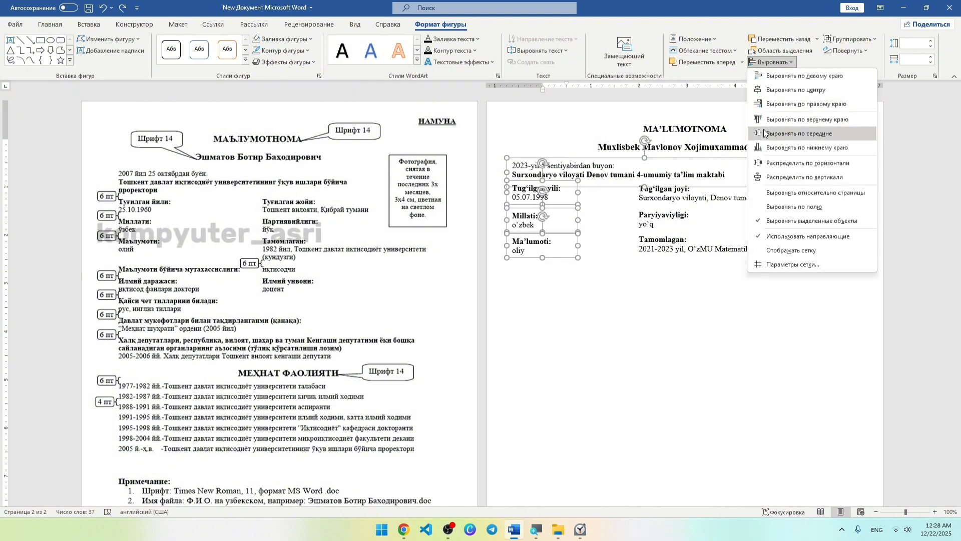
{"action": "left_click", "coordinate": [766, 173]}
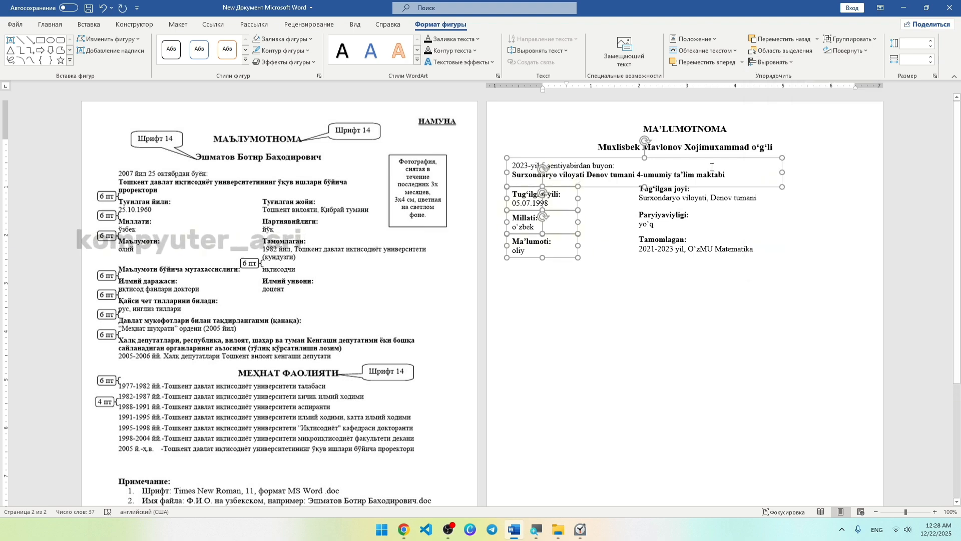
Distribute the top school, Tug‘ilgan joyi, Paryiyaviyligi and Tamomlagan boxes evenly top to bottom.
{"action": "left_click", "coordinate": [660, 192]}
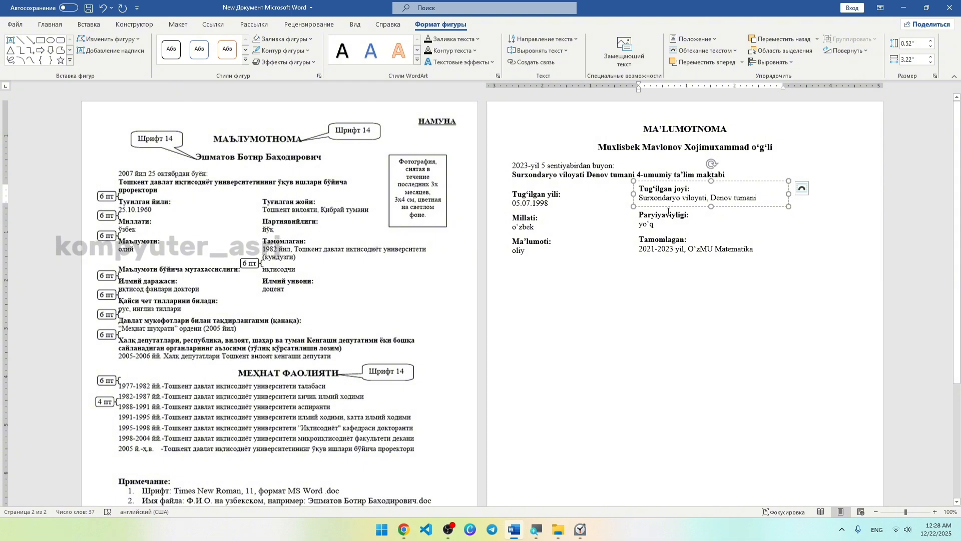
{"action": "left_click", "coordinate": [668, 221], "text": "shift"}
{"action": "left_click", "coordinate": [668, 243], "text": "shift"}
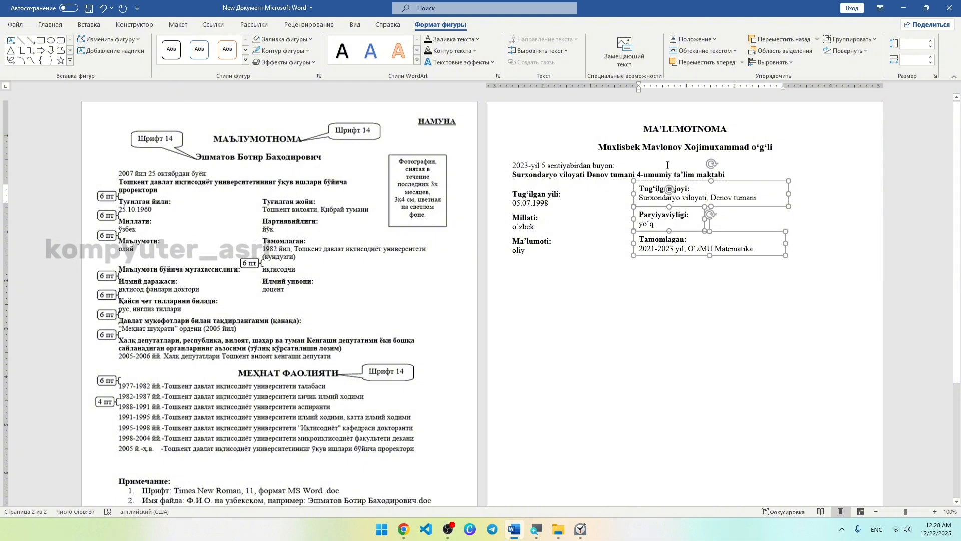
{"action": "left_click", "coordinate": [667, 165], "text": "shift"}
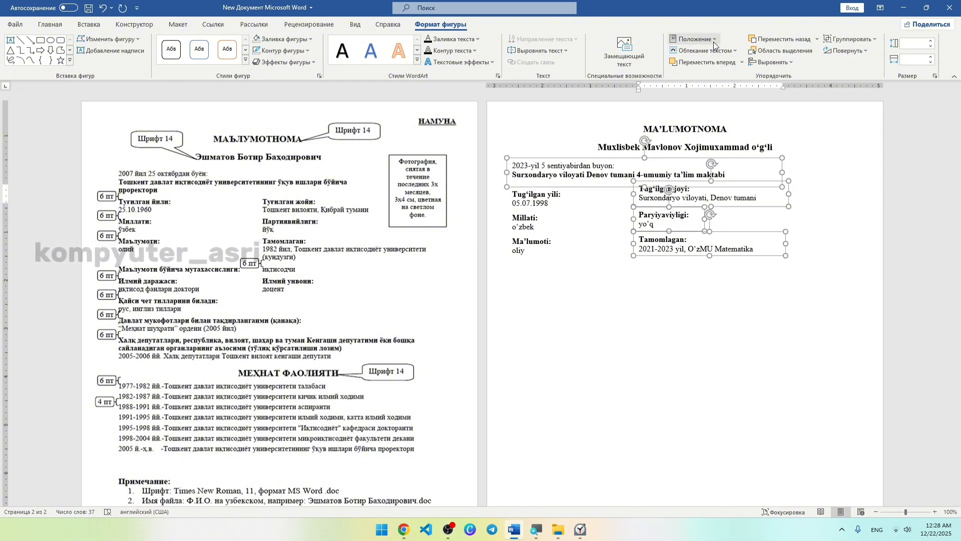
{"action": "left_click", "coordinate": [771, 62]}
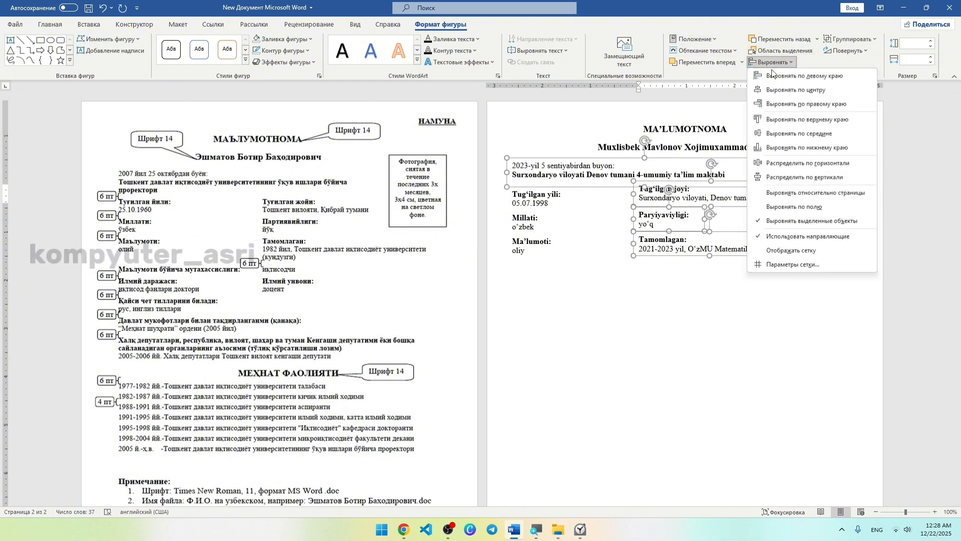
{"action": "left_click", "coordinate": [768, 173]}
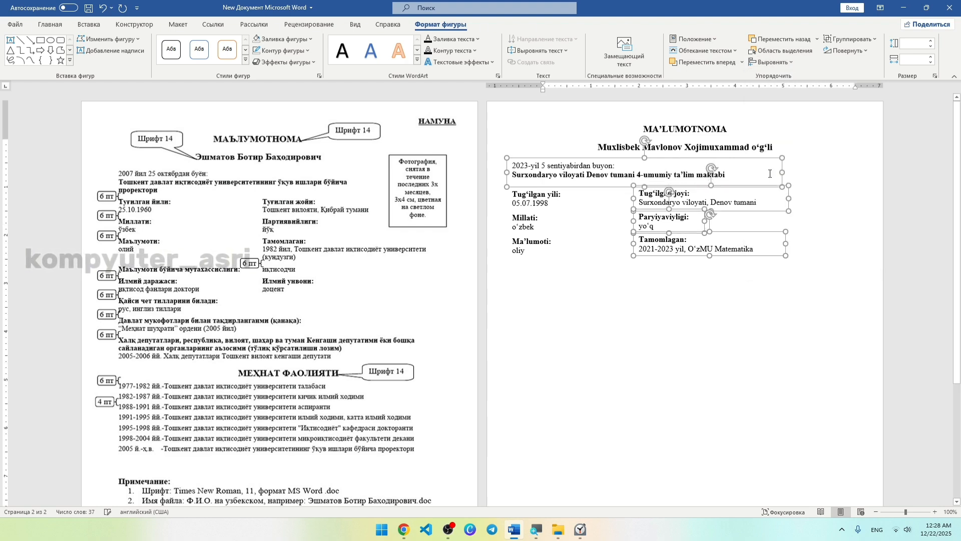
{"action": "left_click", "coordinate": [700, 279]}
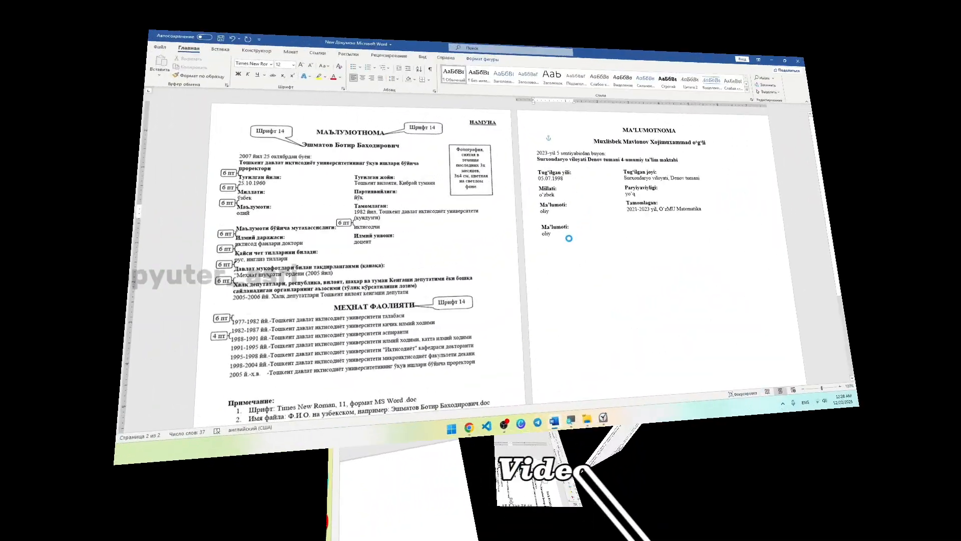
Relabel the copied box as the 'bo‘yicha mutaxasissligi' specialty label, widening it and removing the oliy line.
{"action": "left_click", "coordinate": [567, 227]}
{"action": "type", "text": "bo‘yicha mut"}
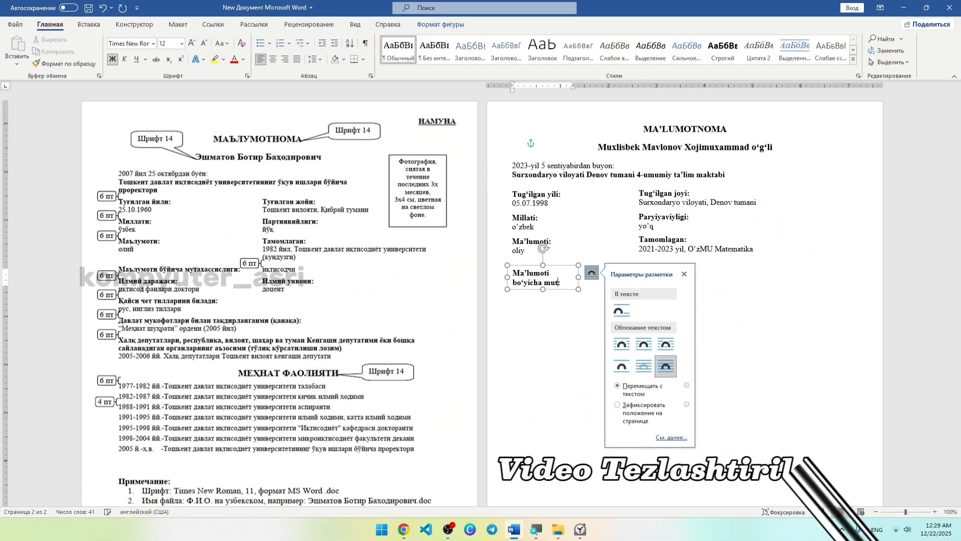
{"action": "left_click_drag", "start_coordinate": [587, 229], "coordinate": [636, 232]}
{"action": "type", "text": "axasissligi"}
{"action": "left_click_drag", "start_coordinate": [650, 283], "coordinate": [732, 281]}
{"action": "left_click", "coordinate": [600, 283]}
{"action": "key", "text": "BackSpace"}
{"action": "key", "text": "BackSpace"}
{"action": "key", "text": "BackSpace"}
{"action": "key", "text": "BackSpace"}
{"action": "key", "text": "BackSpace"}
Enter the specialty answer 'Kompyuter tizimlari va dasturiy' in non-bold text.
{"action": "triple_click", "coordinate": [714, 272]}
{"action": "type", "text": "Kompyuter tizimlari va dasturiy"}
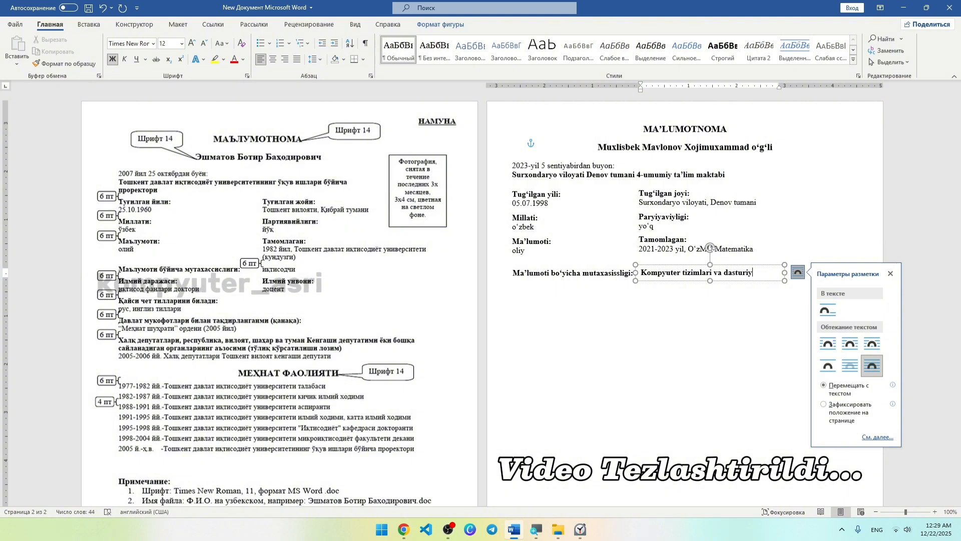
{"action": "key", "text": "ctrl+b"}
{"action": "left_click", "coordinate": [713, 273]}
{"action": "double_click", "coordinate": [650, 315]}
{"action": "left_click", "coordinate": [650, 315]}
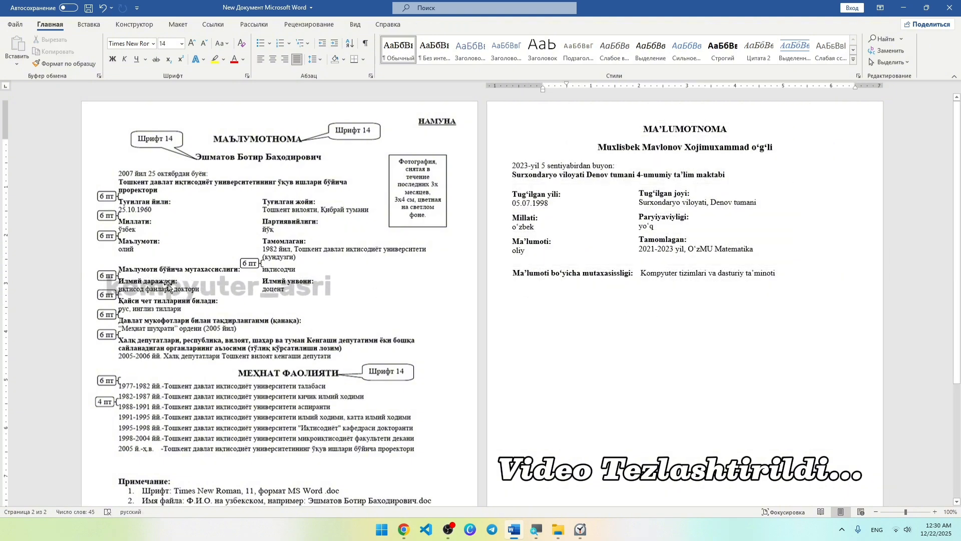
Add an 'Ilmiy darajasi:' entry answered 'yo‘q' in non-bold, plus an 'Ilmiy unvoni:' copy to its right.
{"action": "left_click", "coordinate": [556, 273]}
{"action": "left_click_drag", "start_coordinate": [557, 281], "coordinate": [514, 303], "text": "ctrl"}
{"action": "triple_click", "coordinate": [557, 292]}
{"action": "type", "text": "Ilmiy darajasi:"}
{"action": "key", "text": "Return"}
{"action": "type", "text": "yo‘q"}
{"action": "key", "text": "ctrl+b"}
{"action": "left_click_drag", "start_coordinate": [590, 310], "coordinate": [663, 290], "text": "ctrl"}
{"action": "type", "text": "unvoni:"}
Add a 'Qaysi chet tillarini bilasiz:' entry answered 'ingliz tili' below Ilmiy darajasi.
{"action": "left_click", "coordinate": [658, 337]}
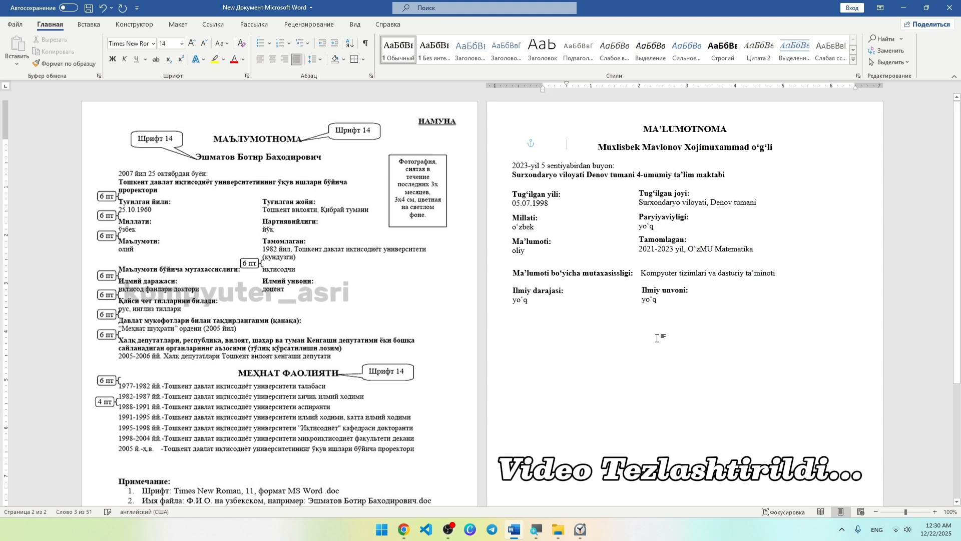
{"action": "left_click", "coordinate": [526, 290]}
{"action": "left_click_drag", "start_coordinate": [525, 284], "coordinate": [525, 334], "text": "ctrl"}
{"action": "triple_click", "coordinate": [538, 317]}
{"action": "type", "text": "Qaysi chet tillarini bilasiz:"}
{"action": "left_click", "coordinate": [532, 330]}
{"action": "left_click", "coordinate": [529, 328]}
{"action": "key", "text": "BackSpace"}
{"action": "key", "text": "BackSpace"}
{"action": "key", "text": "BackSpace"}
{"action": "key", "text": "BackSpace"}
{"action": "type", "text": "ingliz tili"}
{"action": "left_click", "coordinate": [639, 345]}
Add a 'Davlat mukofotlari bilan taqdirlangan' entry answered 'yo‘q'.
{"action": "triple_click", "coordinate": [550, 341]}
{"action": "type", "text": "Davlat mukofo"}
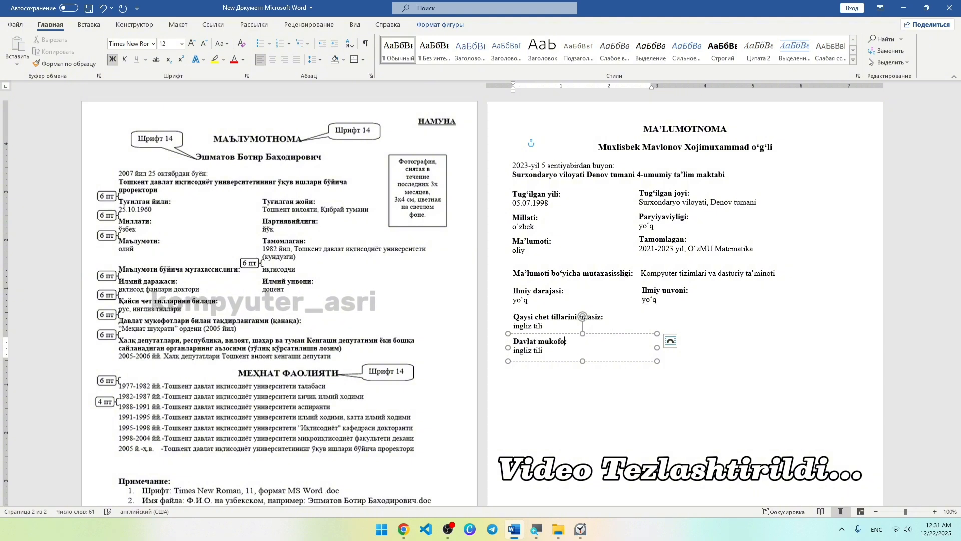
{"action": "type", "text": "tlari bilan taqdirlangan"}
{"action": "left_click", "coordinate": [549, 350]}
{"action": "key", "text": "BackSpace"}
{"action": "key", "text": "BackSpace"}
{"action": "key", "text": "BackSpace"}
{"action": "key", "text": "BackSpace"}
{"action": "key", "text": "BackSpace"}
{"action": "key", "text": "BackSpace"}
{"action": "key", "text": "BackSpace"}
{"action": "key", "text": "BackSpace"}
{"action": "key", "text": "BackSpace"}
{"action": "key", "text": "BackSpace"}
{"action": "key", "text": "BackSpace"}
{"action": "type", "text": "yo‘q"}
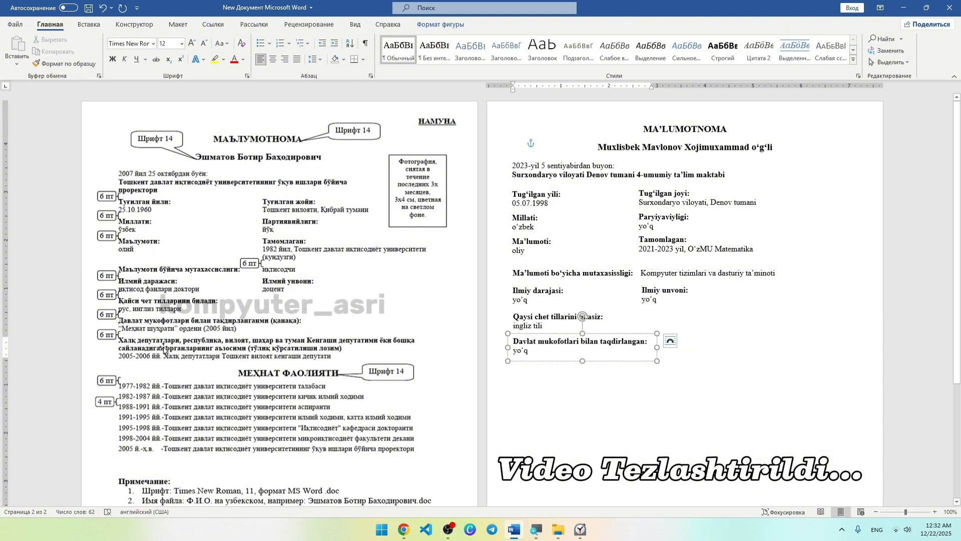
{"action": "left_click_drag", "start_coordinate": [558, 360], "coordinate": [562, 385], "text": "ctrl"}
Delete the extra duplicate box and align the left-column boxes left and through their middles.
{"action": "key", "text": "Delete"}
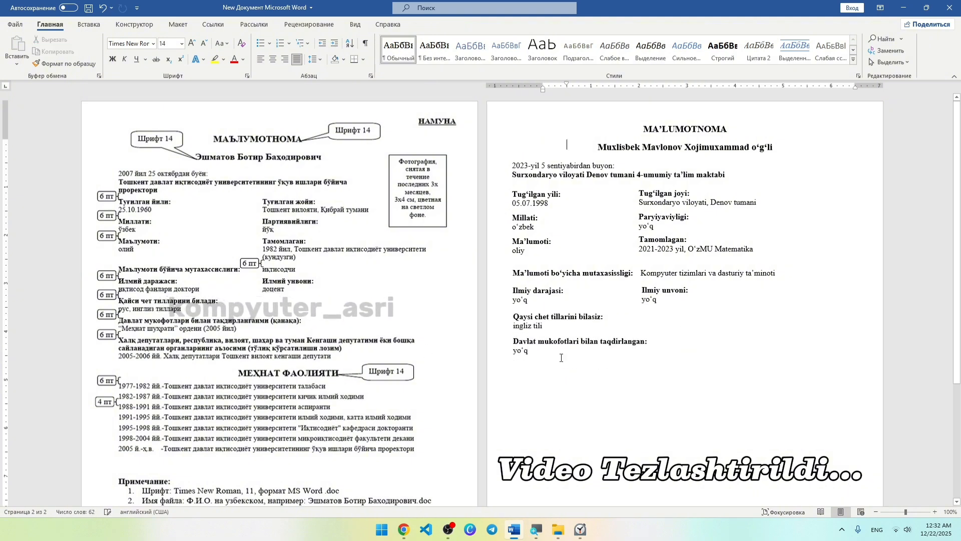
{"action": "left_click", "coordinate": [570, 274]}
{"action": "left_click", "coordinate": [571, 299], "text": "shift"}
{"action": "left_click", "coordinate": [571, 349], "text": "shift"}
{"action": "left_click", "coordinate": [441, 25]}
{"action": "left_click", "coordinate": [771, 62]}
{"action": "left_click", "coordinate": [785, 77]}
{"action": "left_click", "coordinate": [772, 62]}
{"action": "left_click", "coordinate": [777, 133]}
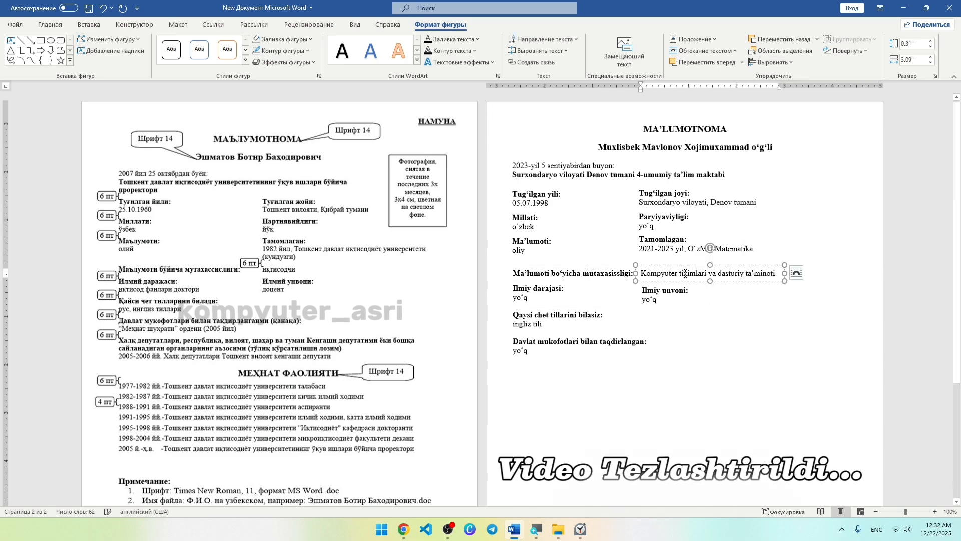
{"action": "left_click", "coordinate": [772, 62]}
{"action": "left_click", "coordinate": [771, 91]}
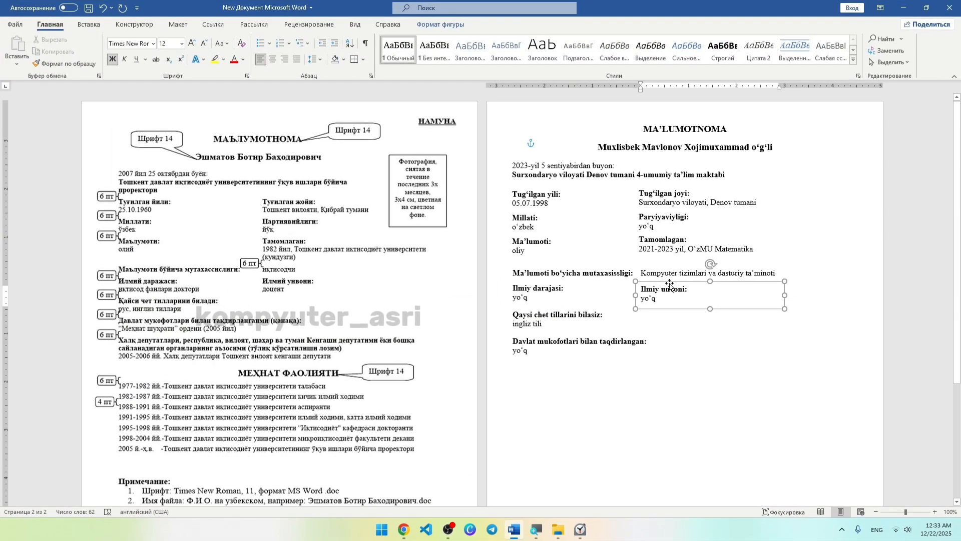
Add the specialty answer box to the selection, check the alignment options, then deselect without changes.
{"action": "left_click", "coordinate": [671, 272], "text": "shift"}
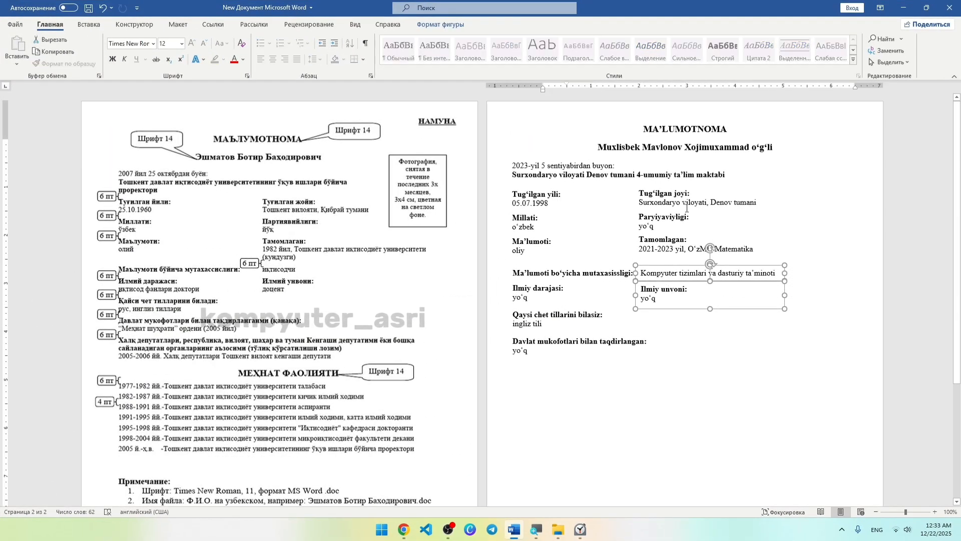
{"action": "left_click", "coordinate": [450, 25]}
{"action": "left_click", "coordinate": [792, 63]}
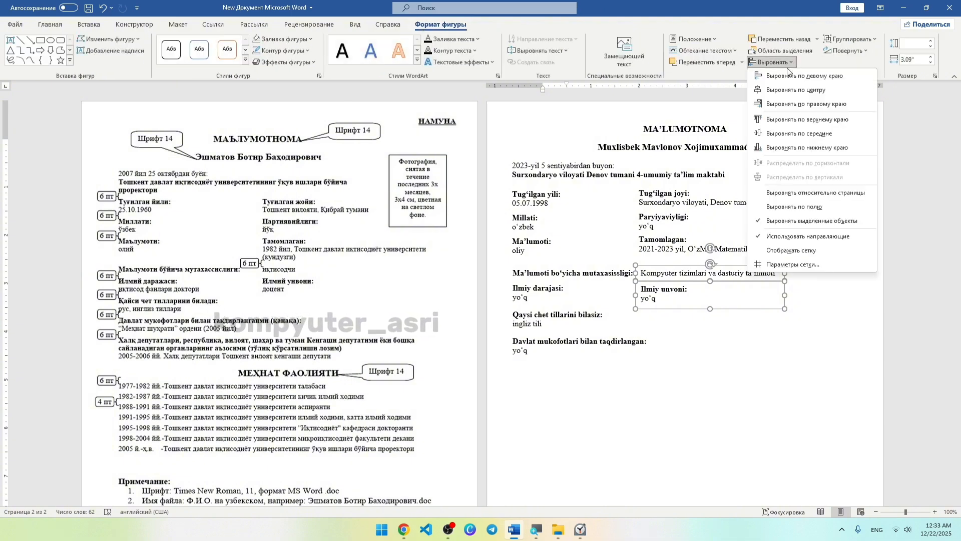
{"action": "left_click", "coordinate": [747, 339]}
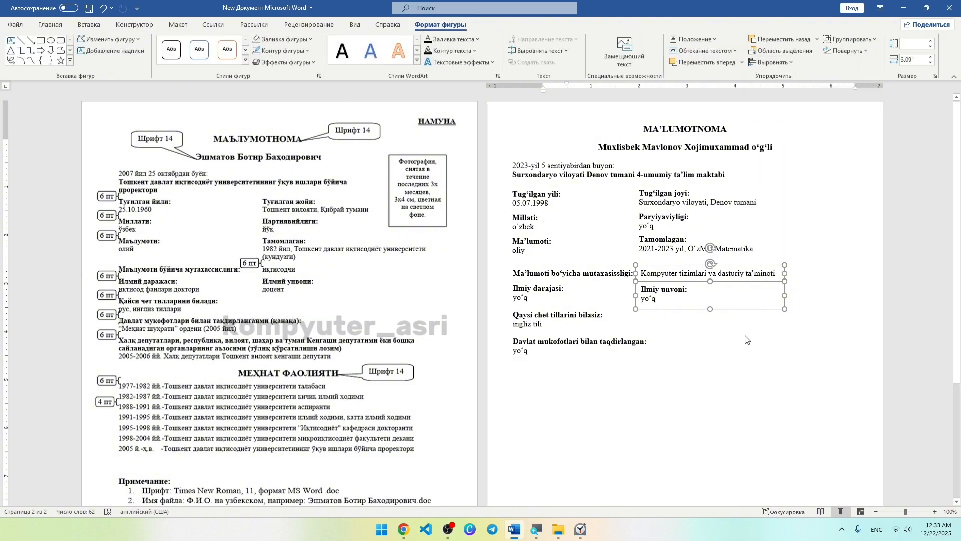
{"action": "left_click", "coordinate": [718, 332]}
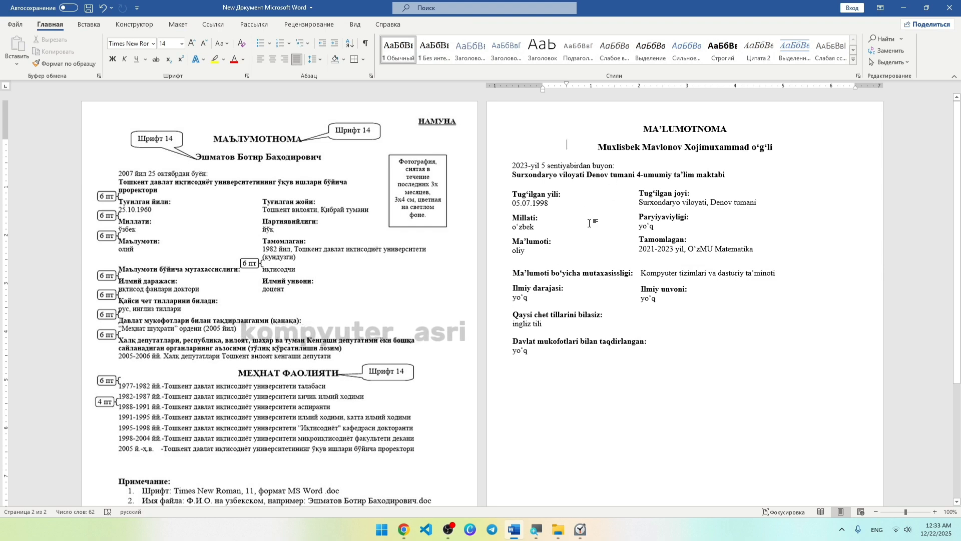
Copy the name box below the awards entry and retype it as the MEXNAT FAOLIYATI heading.
{"action": "left_click", "coordinate": [632, 145]}
{"action": "left_click_drag", "start_coordinate": [631, 139], "coordinate": [620, 345]}
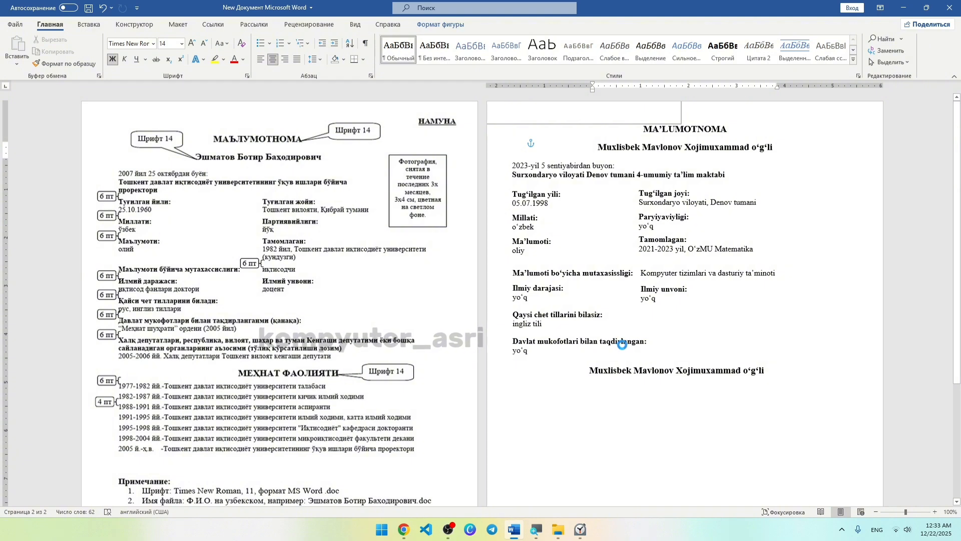
{"action": "triple_click", "coordinate": [628, 369]}
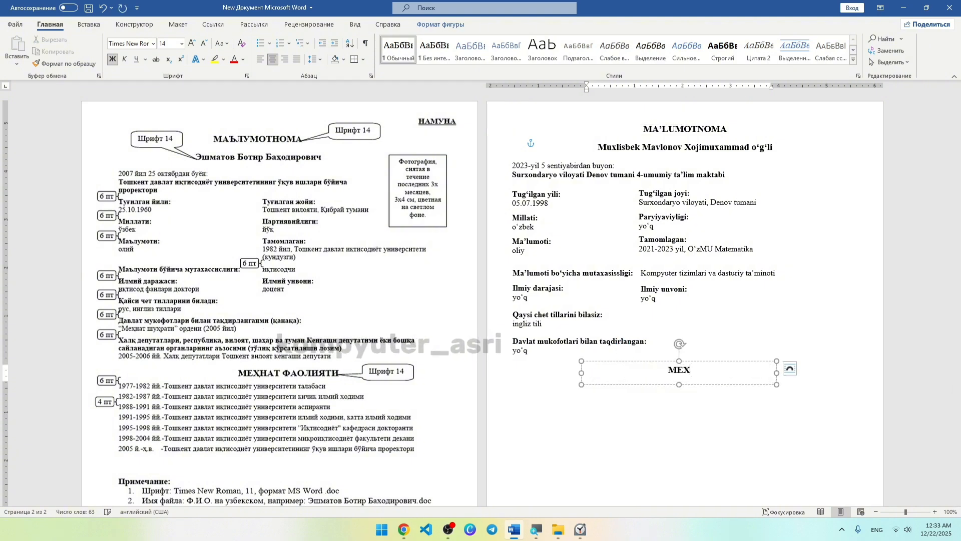
{"action": "type", "text": "NAT F"}
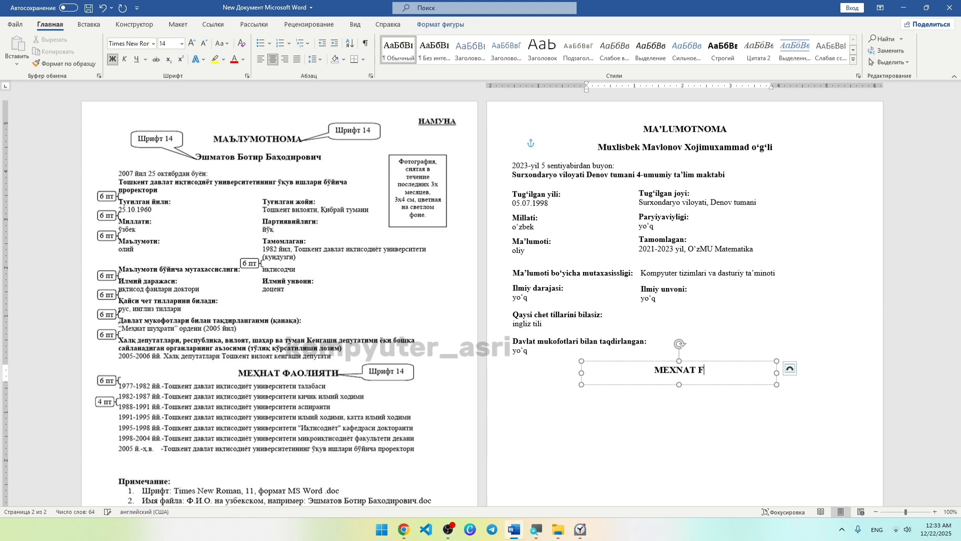
{"action": "type", "text": "AOLIYATI"}
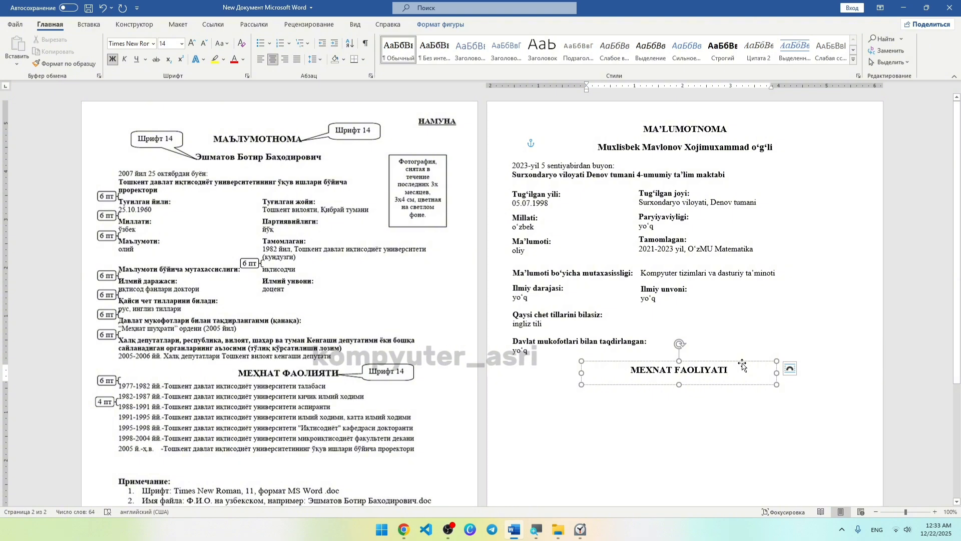
Place a 12 pt left-aligned copy of the heading box directly under it, ready to clear.
{"action": "left_click", "coordinate": [656, 389]}
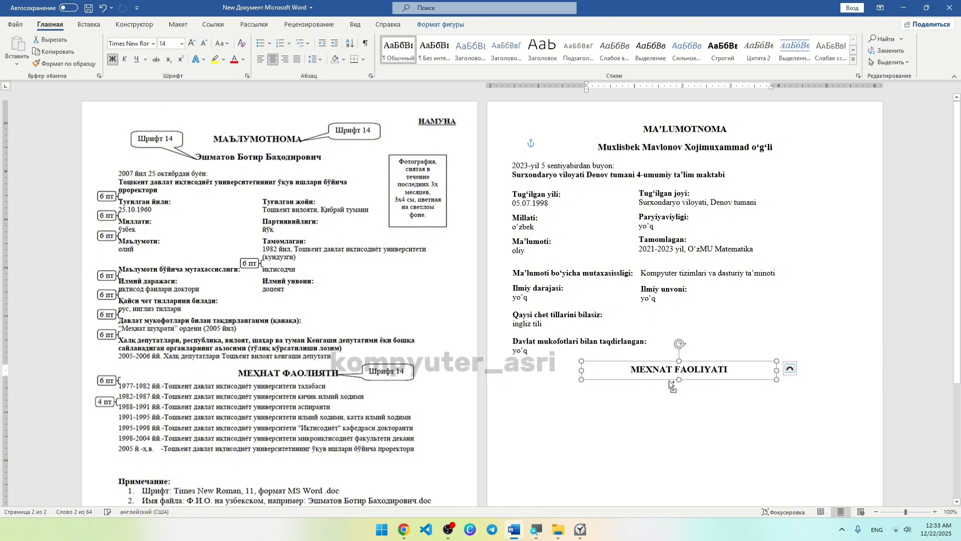
{"action": "left_click_drag", "start_coordinate": [678, 383], "coordinate": [547, 398]}
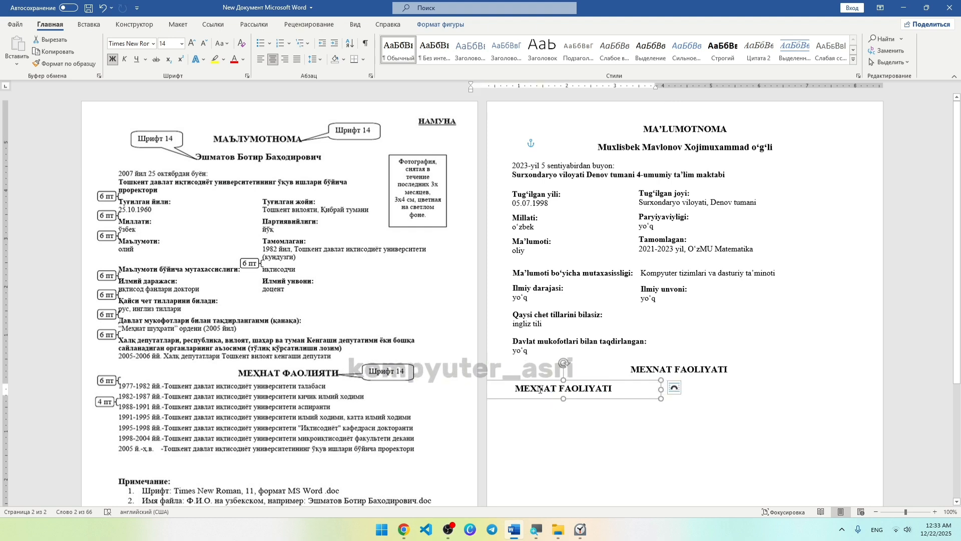
{"action": "triple_click", "coordinate": [540, 389]}
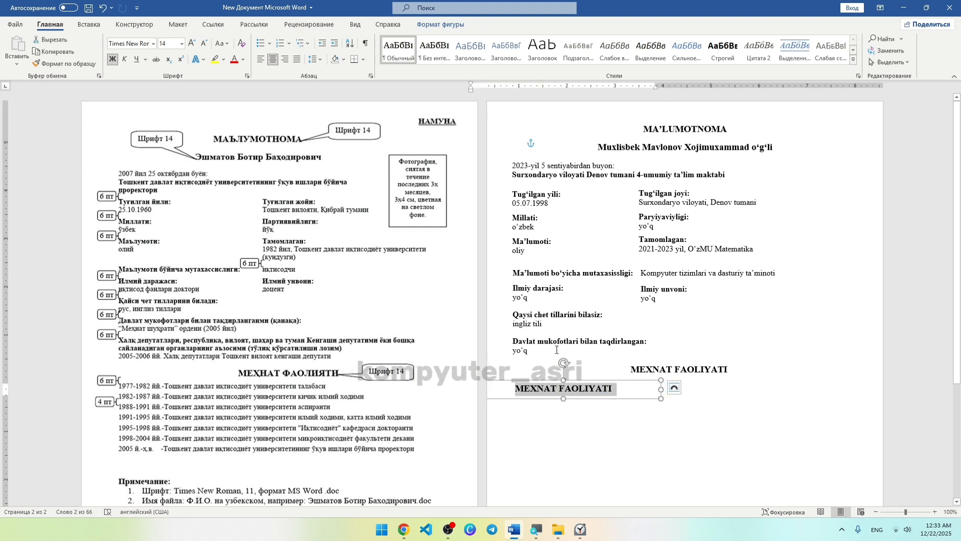
{"action": "right_click", "coordinate": [563, 373]}
{"action": "triple_click", "coordinate": [559, 389]}
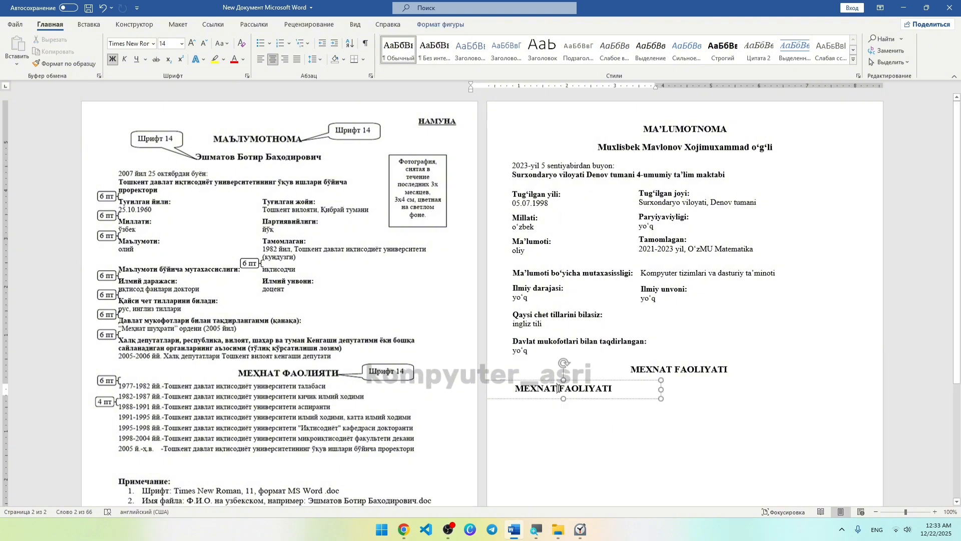
{"action": "right_click", "coordinate": [558, 388]}
{"action": "left_click", "coordinate": [650, 405]}
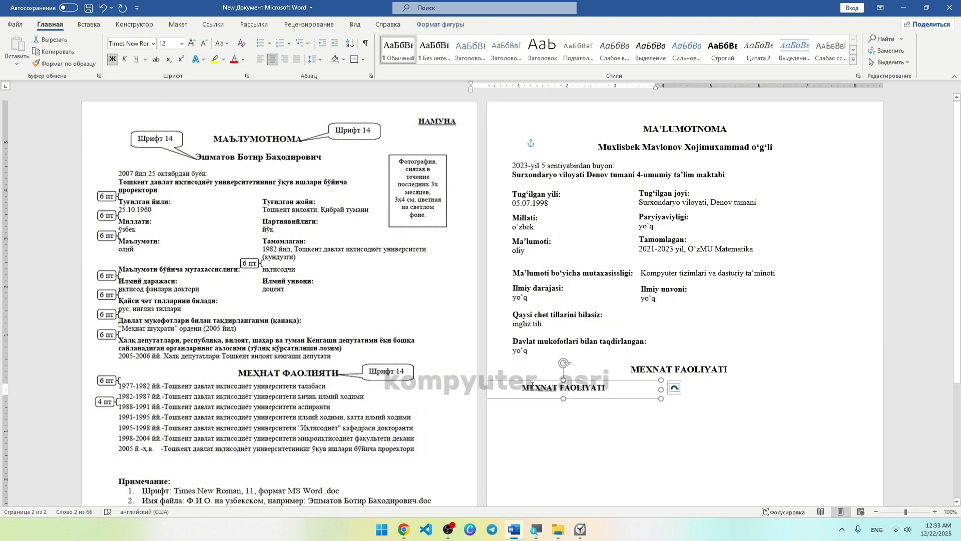
{"action": "left_click", "coordinate": [260, 59]}
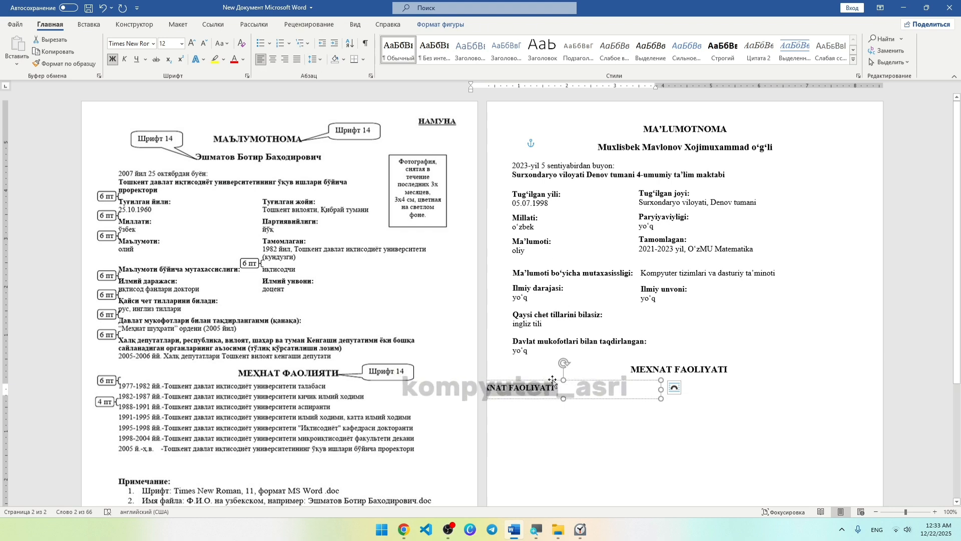
{"action": "left_click_drag", "start_coordinate": [553, 380], "coordinate": [601, 379]}
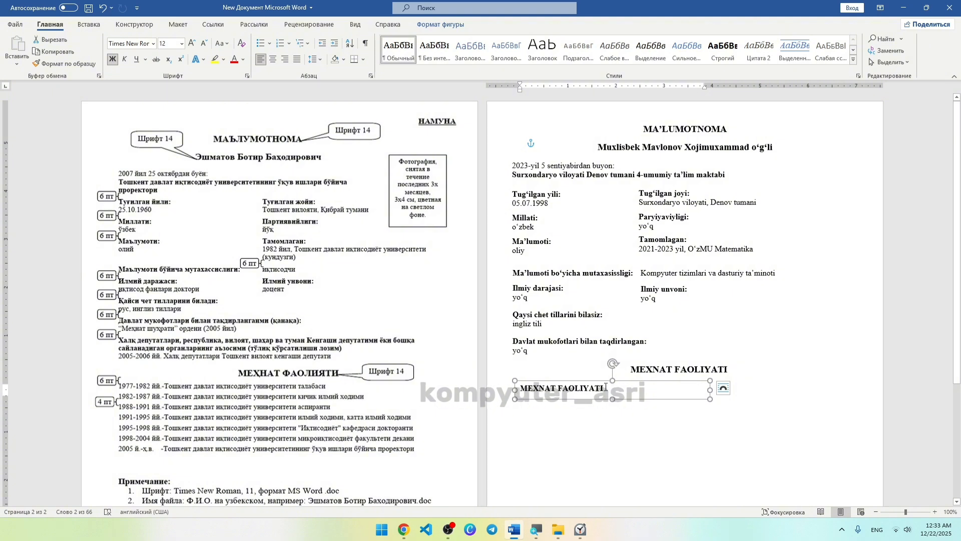
{"action": "triple_click", "coordinate": [606, 388]}
Type '2020 – 2021 Denov tumani IT Park MCHJ da Informatika ustoz', widening the box and dropping 'bo‘lganman'.
{"action": "key", "text": "BackSpace"}
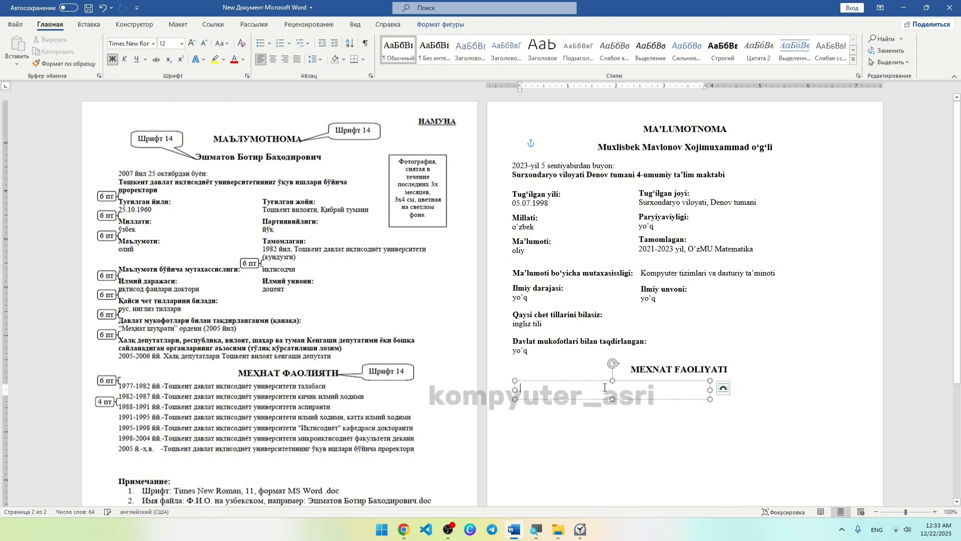
{"action": "type", "text": "20"}
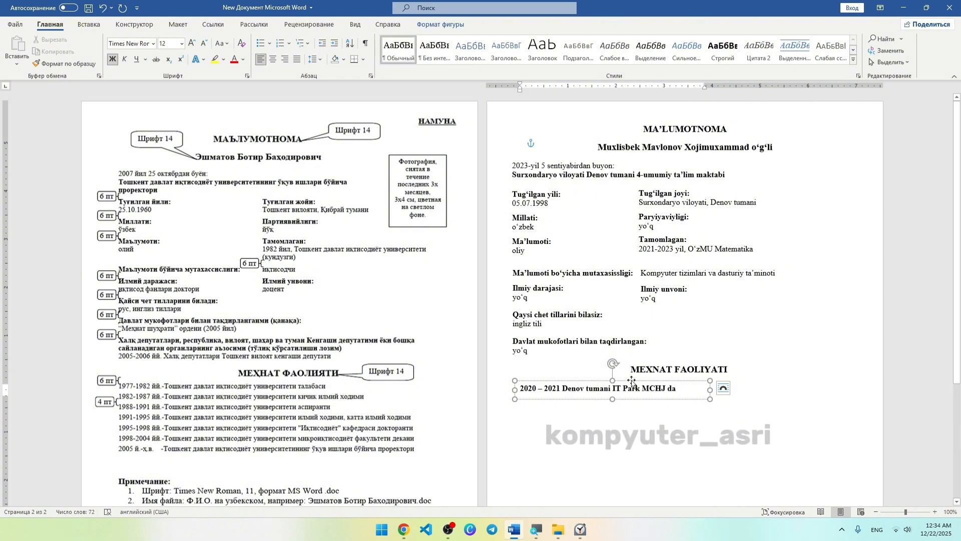
{"action": "left_click_drag", "start_coordinate": [710, 385], "coordinate": [771, 384]}
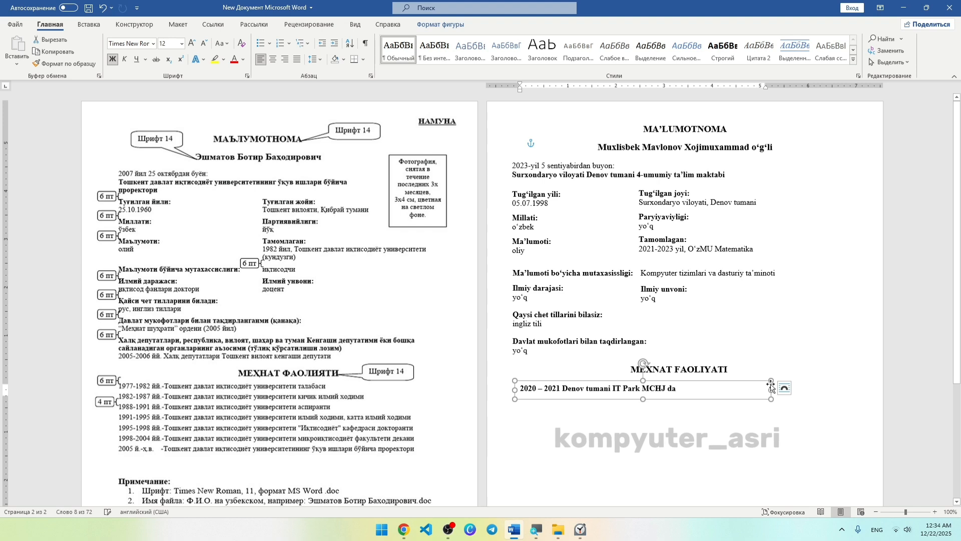
{"action": "type", "text": "Informatika ustoz"}
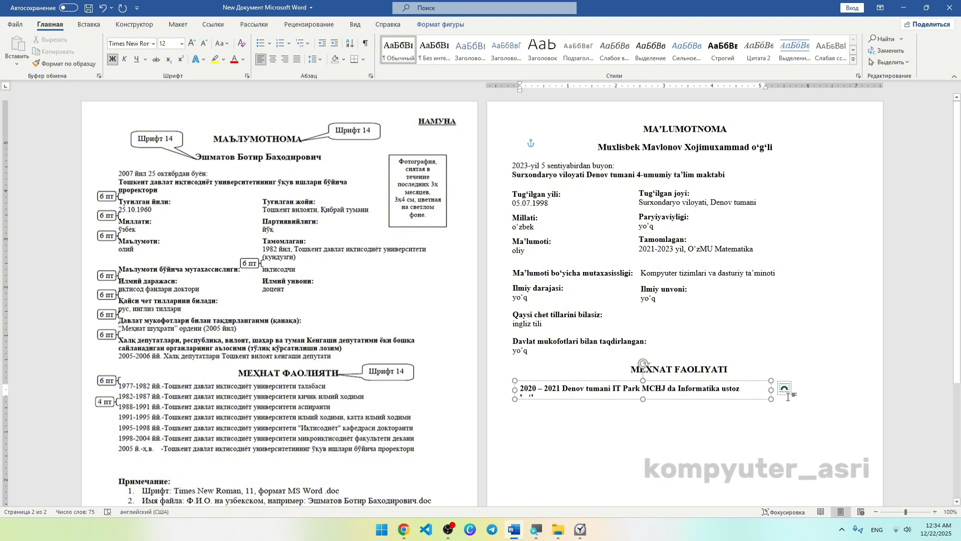
{"action": "left_click_drag", "start_coordinate": [771, 389], "coordinate": [803, 389]}
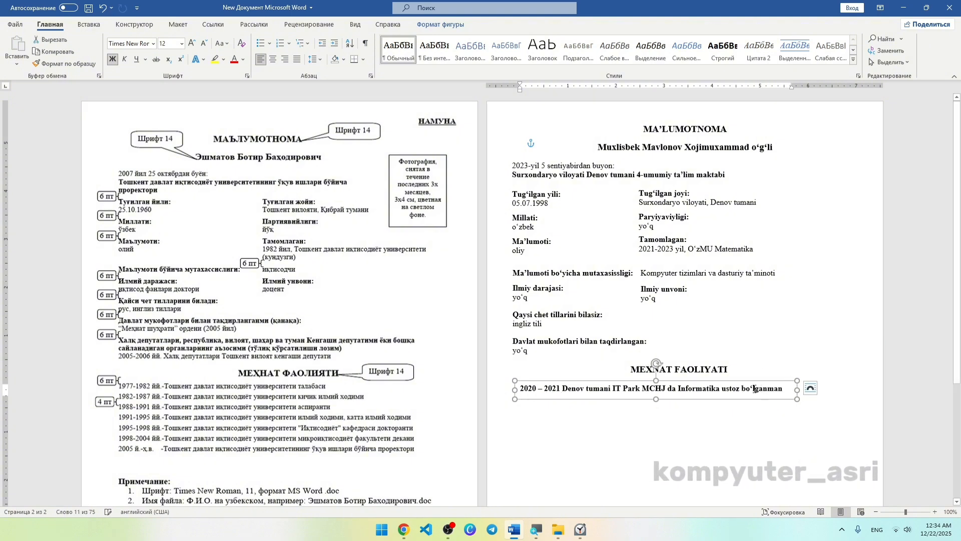
{"action": "left_click_drag", "start_coordinate": [743, 390], "coordinate": [784, 390]}
{"action": "key", "text": "BackSpace"}
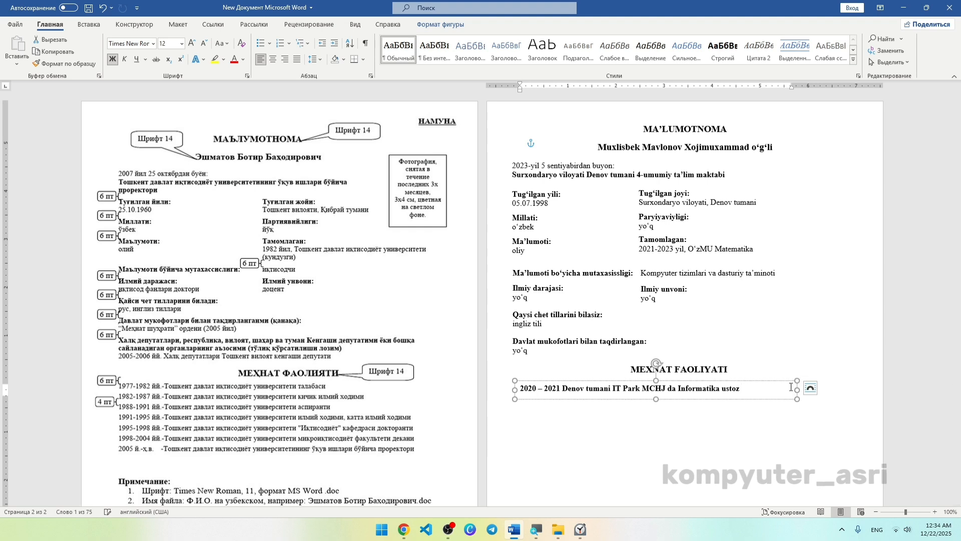
{"action": "key", "text": "BackSpace"}
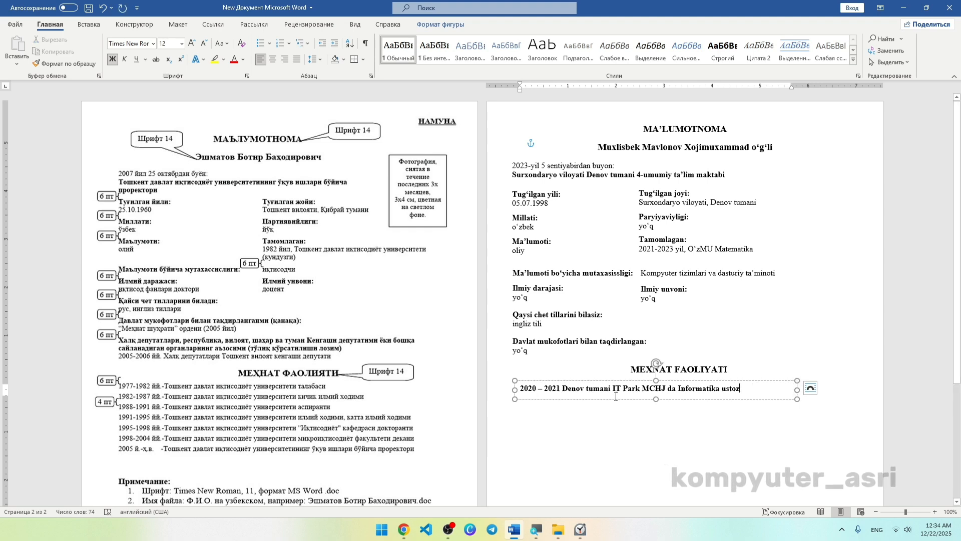
Copy the work entry below and change it to 2021 – 2022 in Toshkent shaxri.
{"action": "left_click_drag", "start_coordinate": [616, 399], "coordinate": [616, 414]}
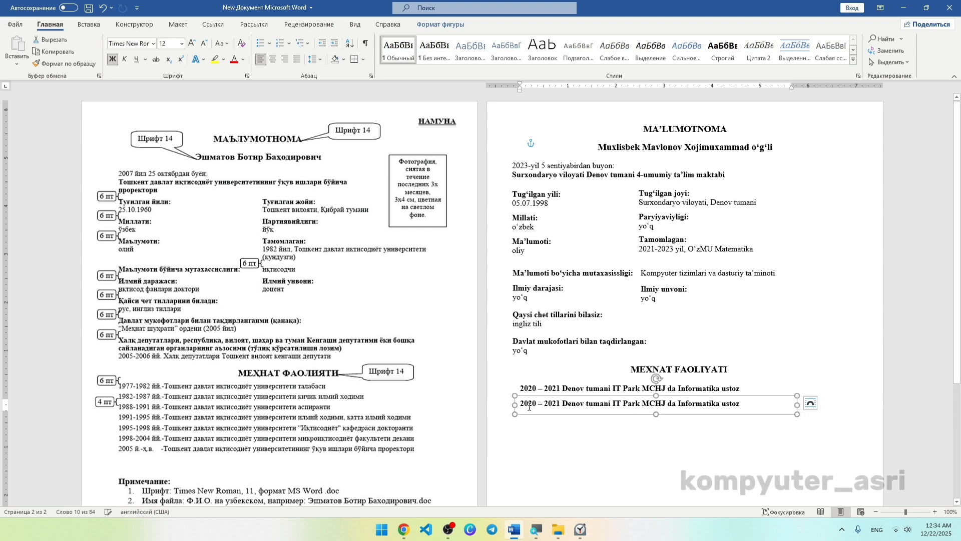
{"action": "type", "text": "1"}
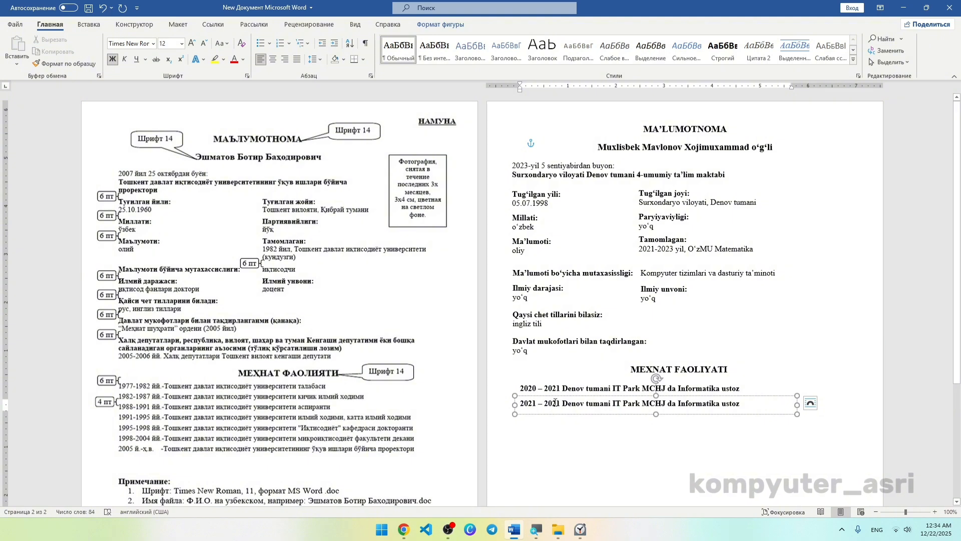
{"action": "left_click_drag", "start_coordinate": [559, 403], "coordinate": [555, 403]}
{"action": "type", "text": "2"}
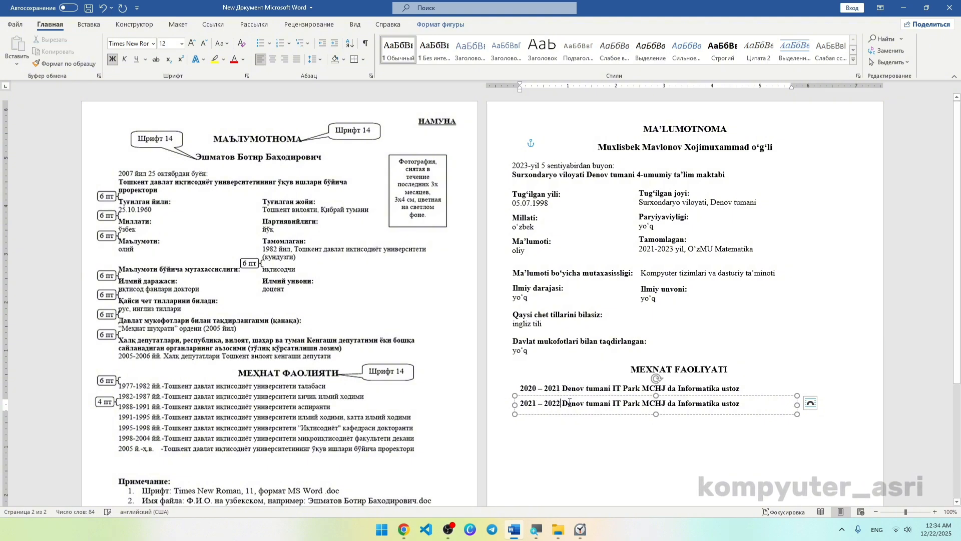
{"action": "double_click", "coordinate": [568, 403]}
{"action": "type", "text": "Tos"}
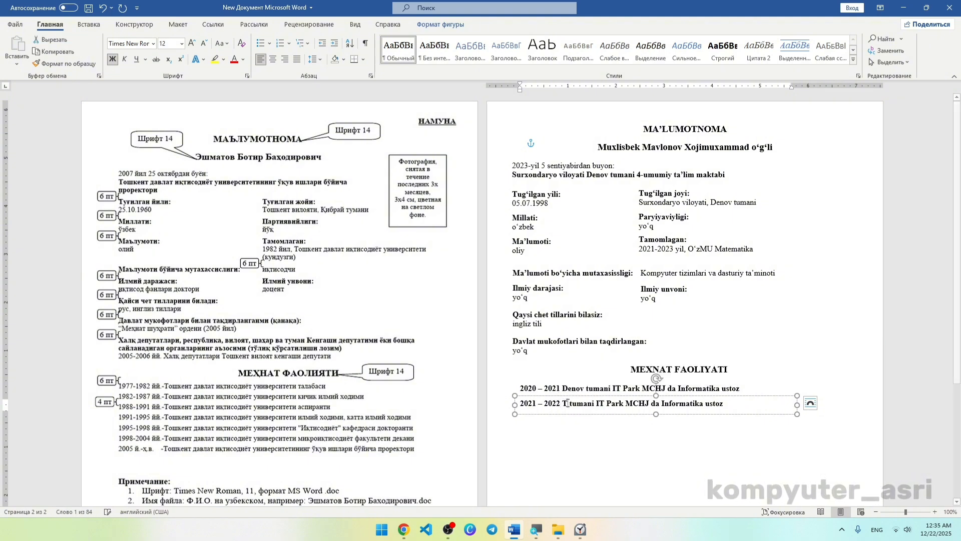
{"action": "type", "text": "hkent s"}
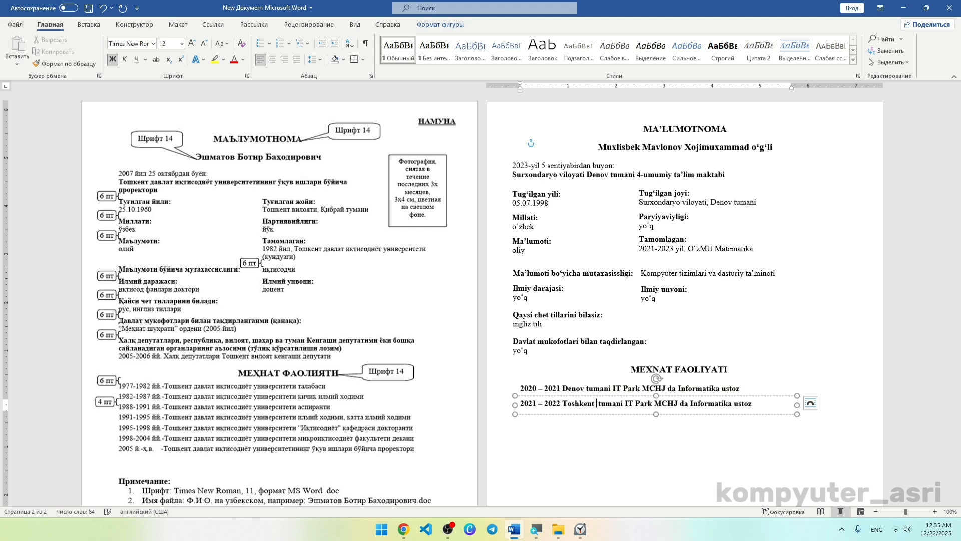
{"action": "type", "text": "haxrida"}
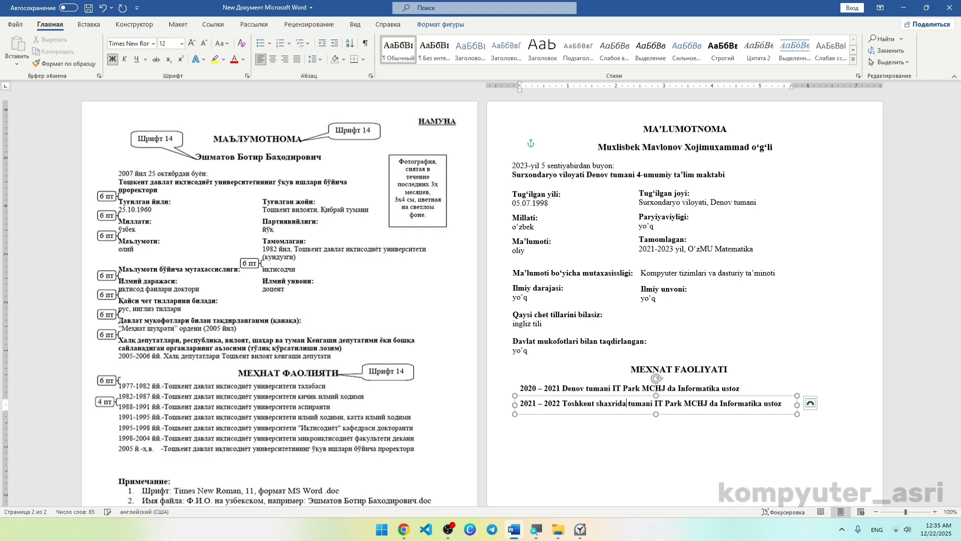
{"action": "key", "text": "BackSpace"}
{"action": "key", "text": "BackSpace"}
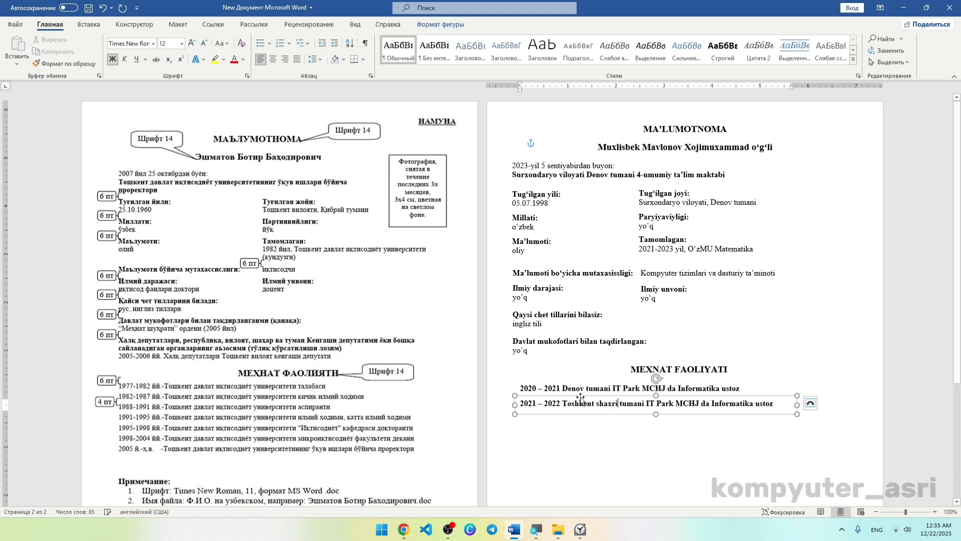
Replace 'tumani IT Park' with YSK and the job title with 'Kompyuter injeneri'.
{"action": "left_click_drag", "start_coordinate": [621, 403], "coordinate": [651, 403]}
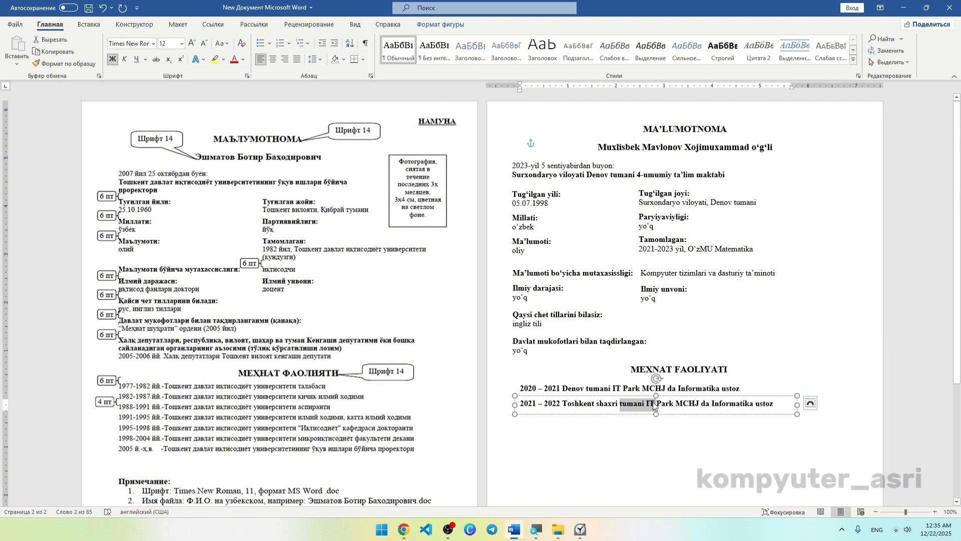
{"action": "type", "text": "YSK"}
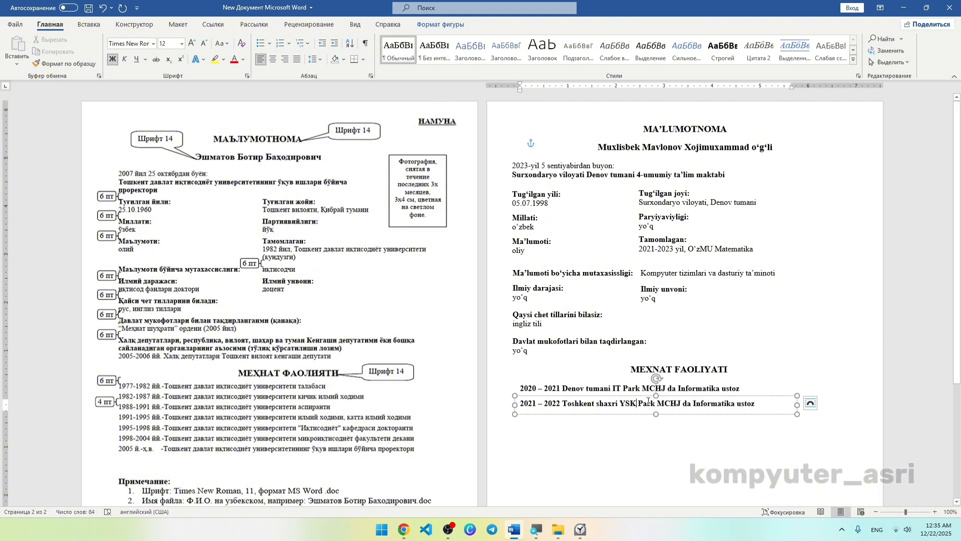
{"action": "double_click", "coordinate": [647, 402]}
{"action": "key", "text": "BackSpace"}
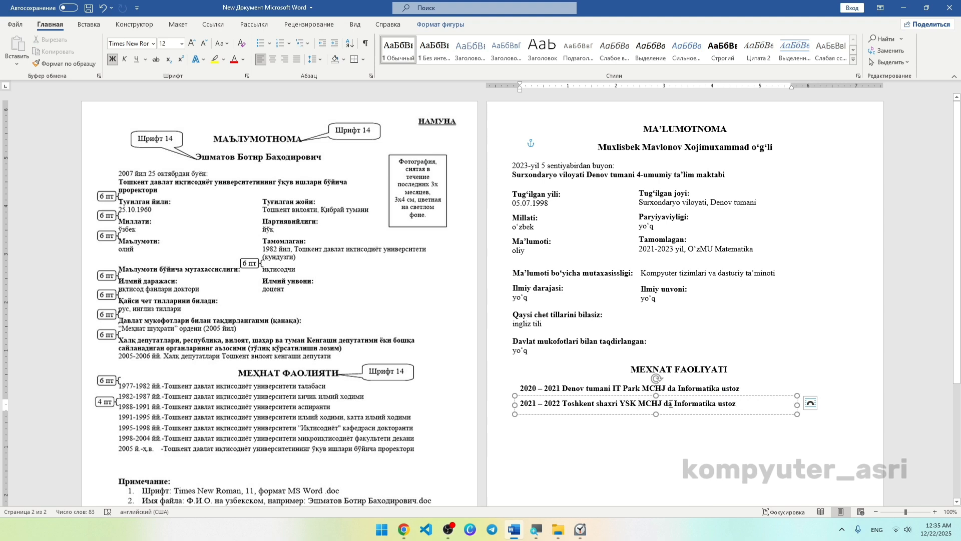
{"action": "left_click_drag", "start_coordinate": [676, 402], "coordinate": [741, 403]}
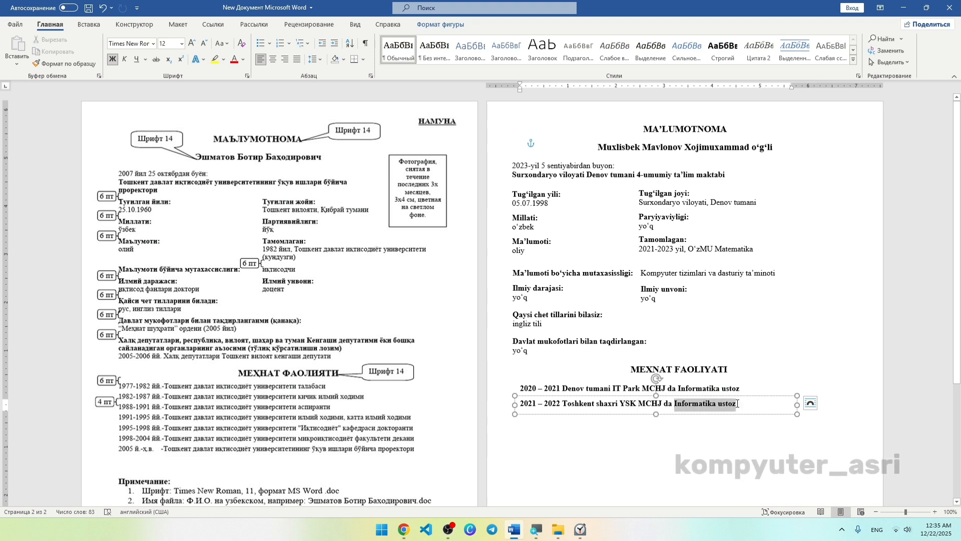
{"action": "type", "text": "Kompyuter injene"}
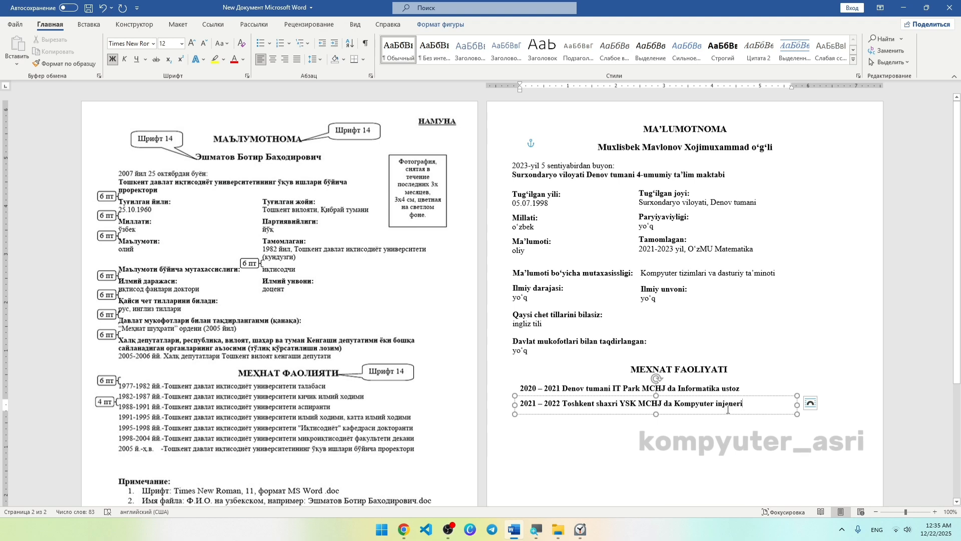
{"action": "left_click", "coordinate": [665, 419]}
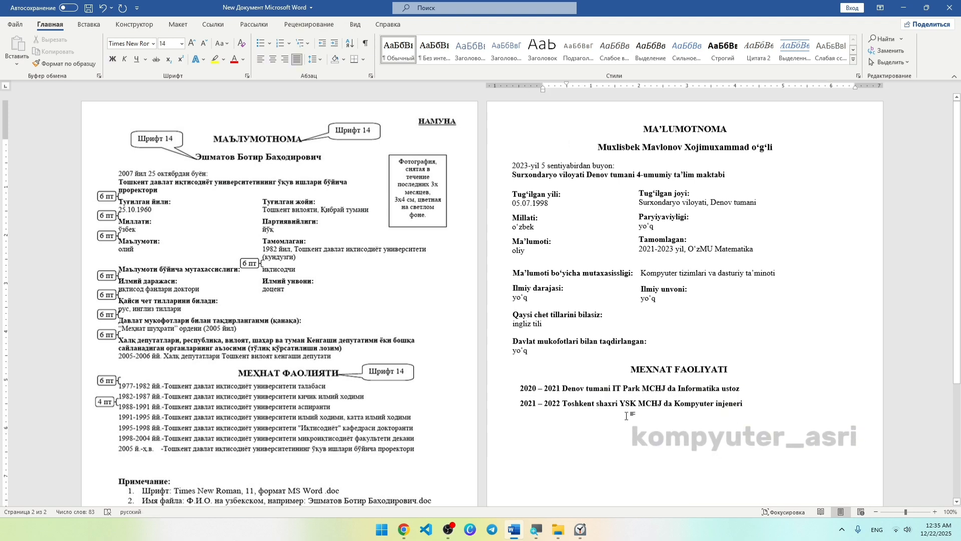
{"action": "scroll", "coordinate": [458, 393], "scroll_direction": "down", "scroll_amount": 5}
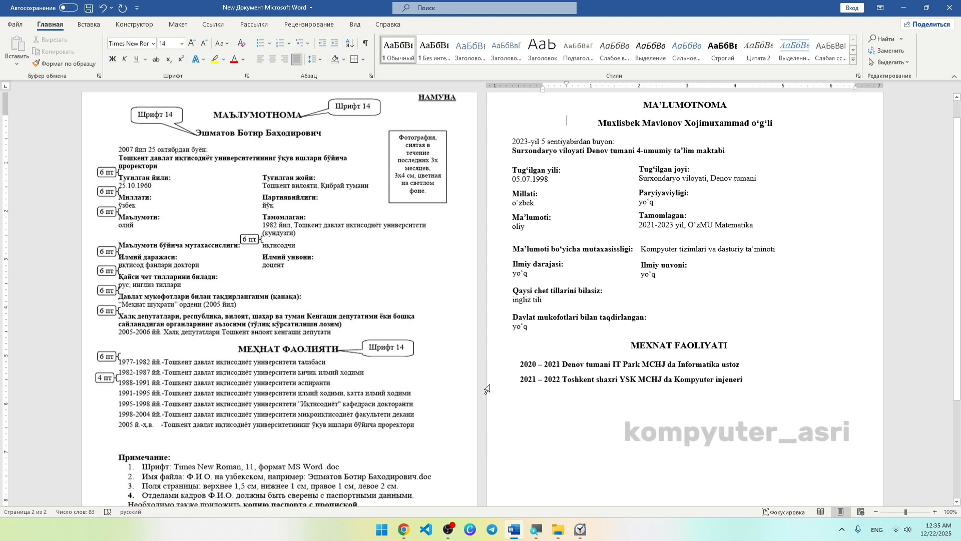
{"action": "scroll", "coordinate": [322, 379], "scroll_direction": "up", "scroll_amount": 5}
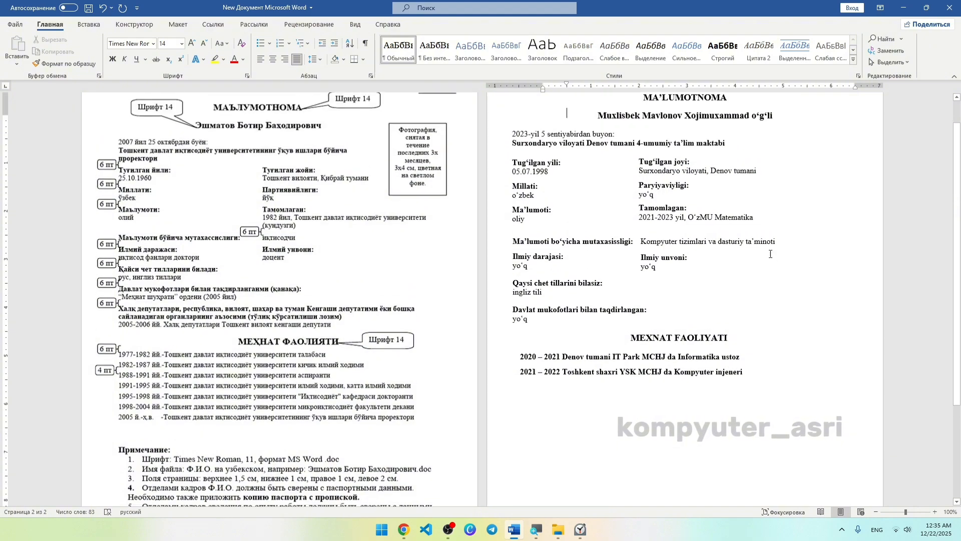
Draw a large text box below the work entries with no fill and no outline.
{"action": "scroll", "coordinate": [662, 306], "scroll_direction": "down", "scroll_amount": 3, "text": "ctrl"}
{"action": "scroll", "coordinate": [612, 325], "scroll_direction": "up", "scroll_amount": 1, "text": "ctrl"}
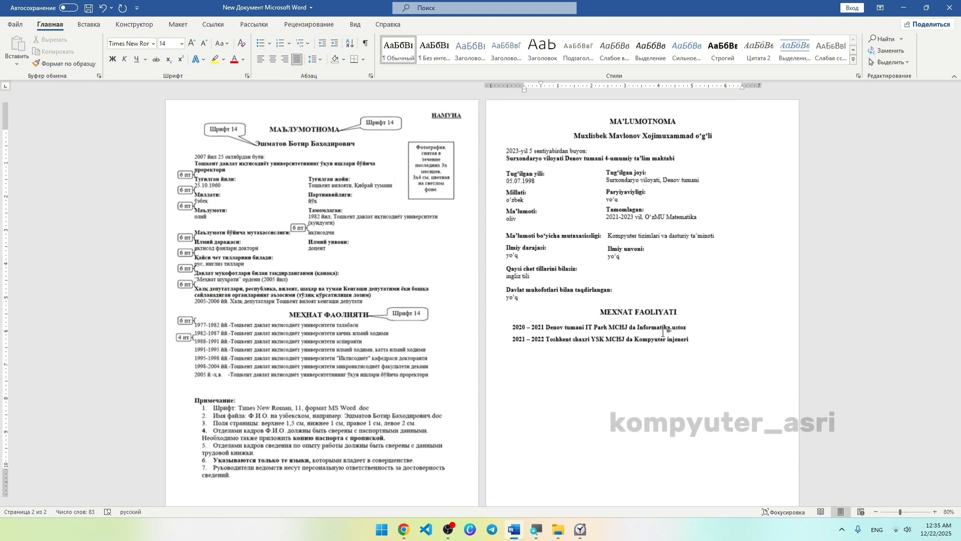
{"action": "scroll", "coordinate": [577, 326], "scroll_direction": "down", "scroll_amount": 1}
{"action": "scroll", "coordinate": [577, 326], "scroll_direction": "up", "scroll_amount": 2}
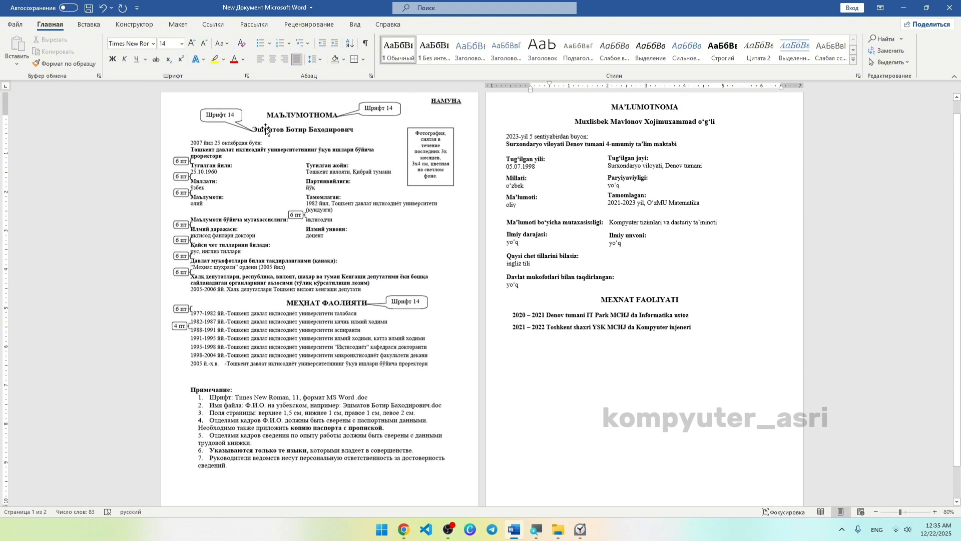
{"action": "left_click", "coordinate": [89, 24]}
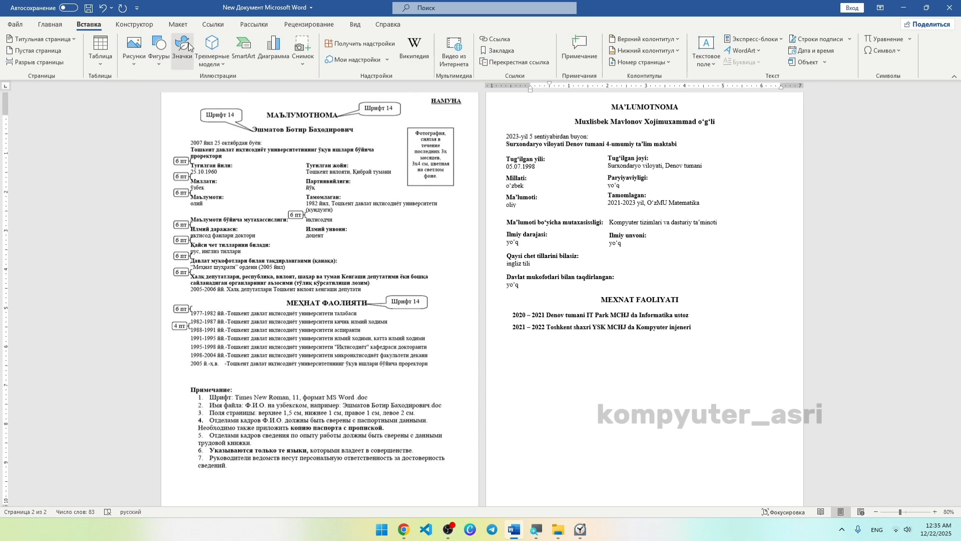
{"action": "left_click", "coordinate": [159, 50]}
{"action": "left_click", "coordinate": [153, 93]}
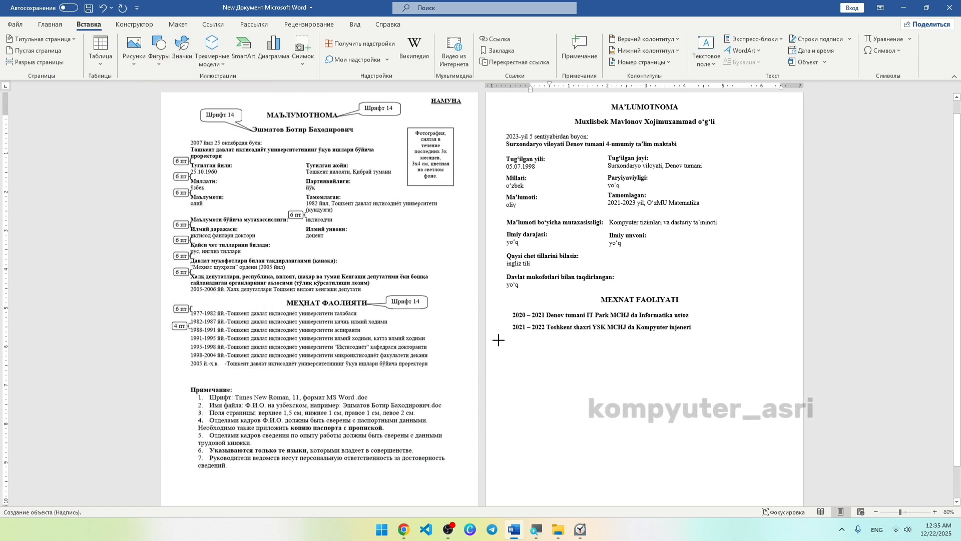
{"action": "mouse_move", "coordinate": [506, 341]}
{"action": "left_mouse_down"}
{"action": "mouse_move", "coordinate": [521, 380]}
{"action": "mouse_move", "coordinate": [761, 471]}
{"action": "mouse_move", "coordinate": [793, 495]}
{"action": "left_mouse_up"}
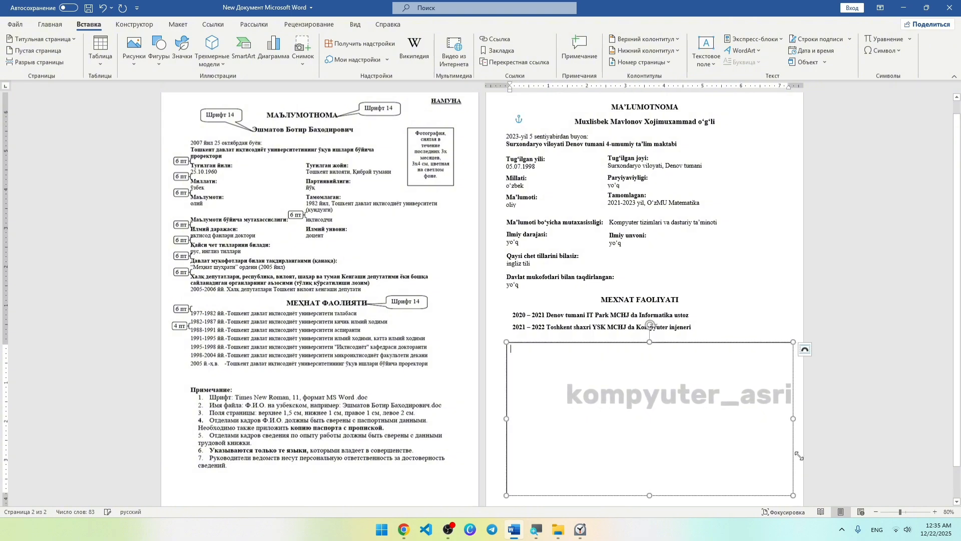
{"action": "right_click", "coordinate": [546, 342]}
{"action": "left_click", "coordinate": [582, 360]}
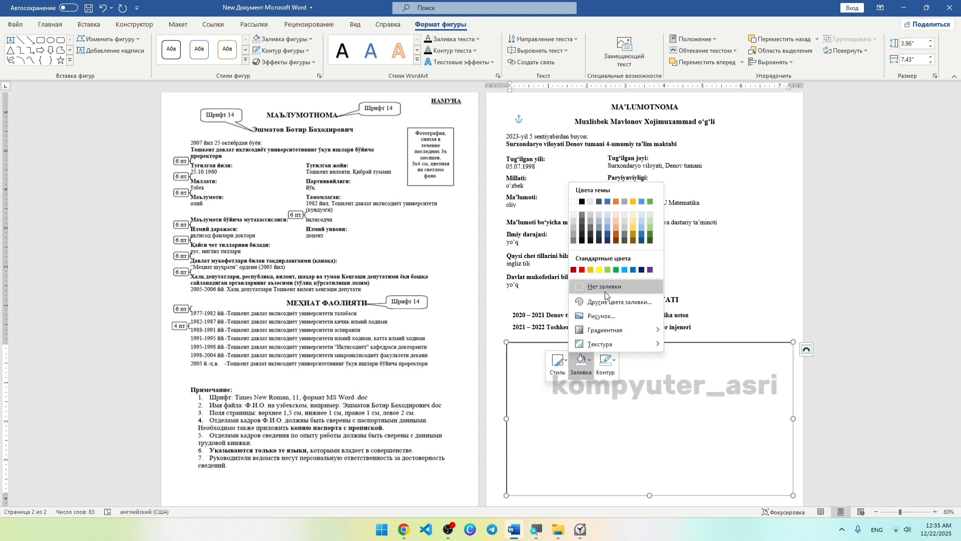
{"action": "left_click", "coordinate": [604, 289]}
{"action": "left_click", "coordinate": [605, 361]}
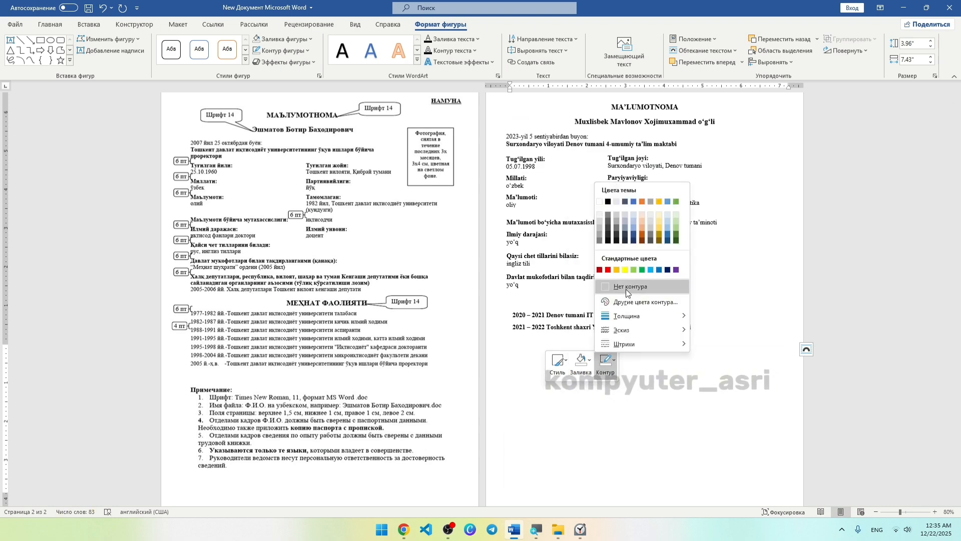
{"action": "left_click", "coordinate": [625, 307]}
Insert a blank one-row table inside the new text box.
{"action": "left_click", "coordinate": [517, 360]}
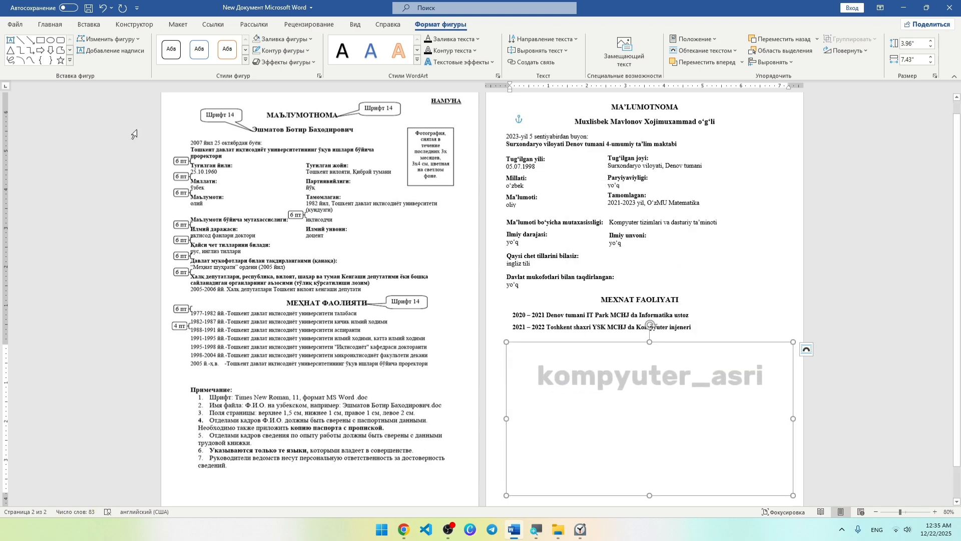
{"action": "left_click", "coordinate": [88, 24]}
{"action": "left_click", "coordinate": [100, 50]}
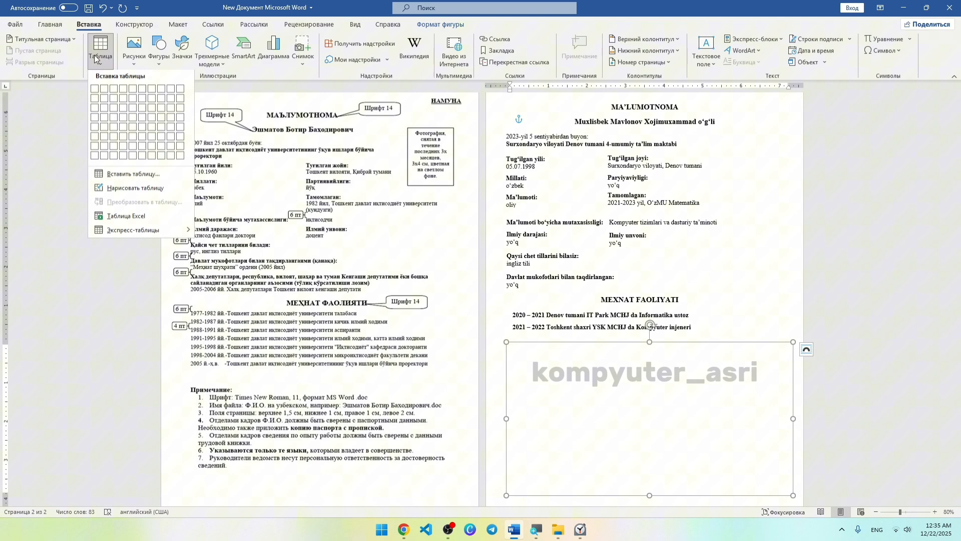
{"action": "left_click", "coordinate": [94, 91]}
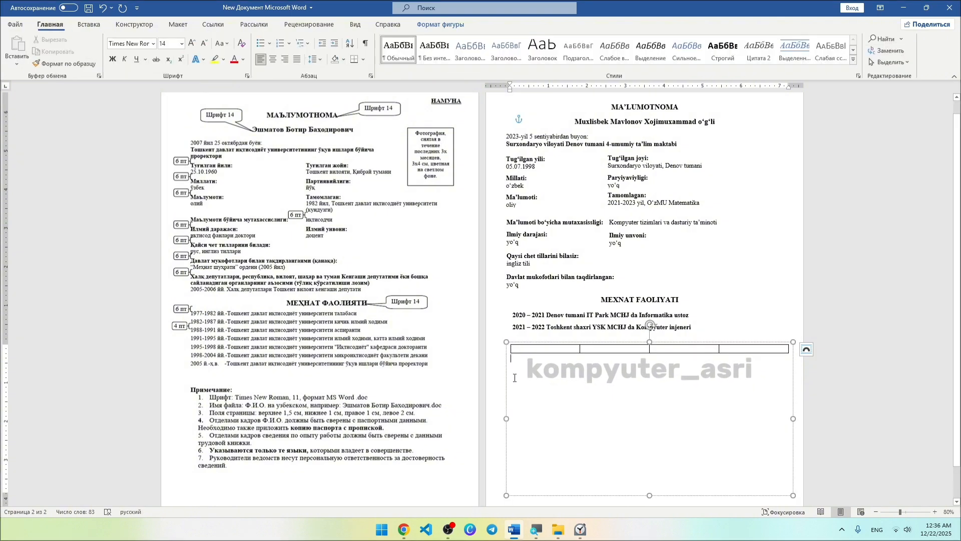
{"action": "left_click", "coordinate": [403, 529]}
Search Google for 'ma'lumotnoma namuna' and preview the Scribd sample form image.
{"action": "left_click", "coordinate": [218, 36]}
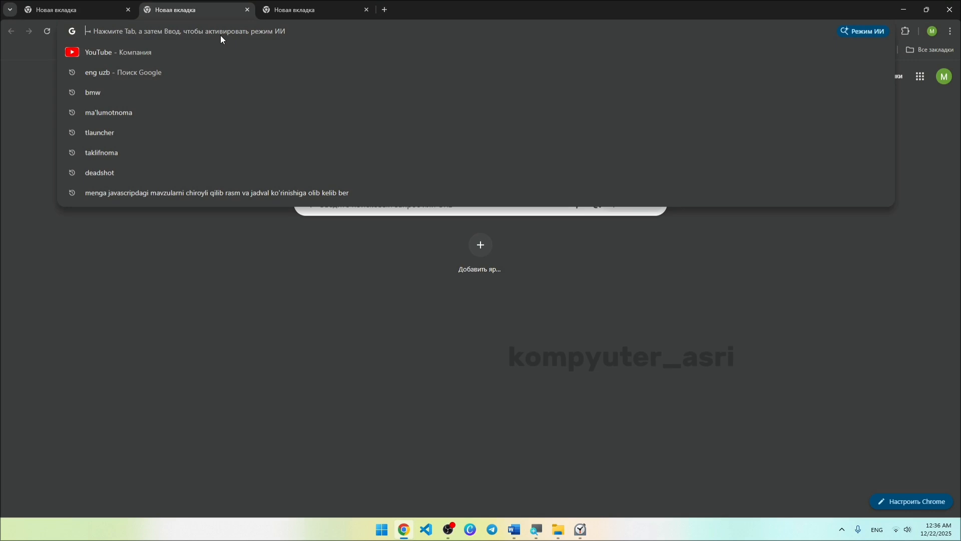
{"action": "type", "text": "ma'lumotnoma"}
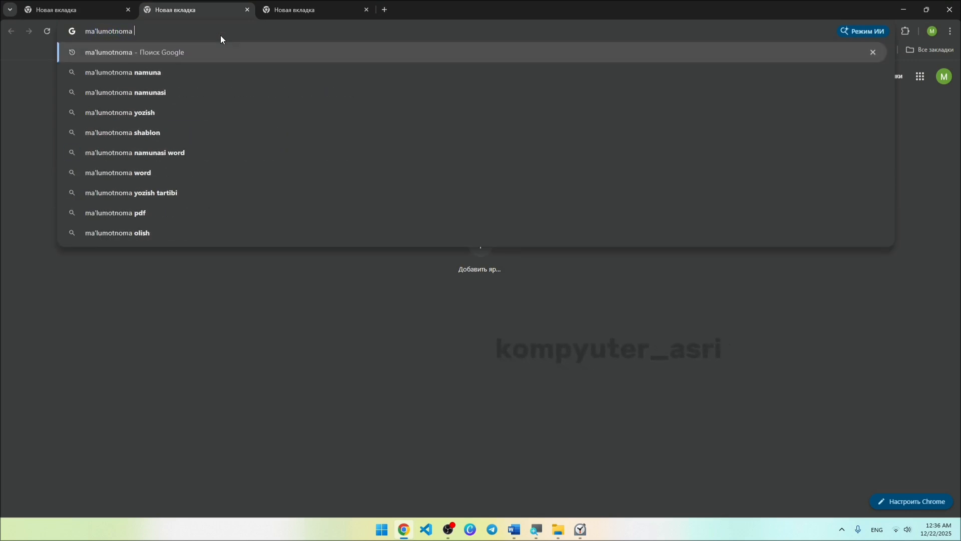
{"action": "key", "text": "Down"}
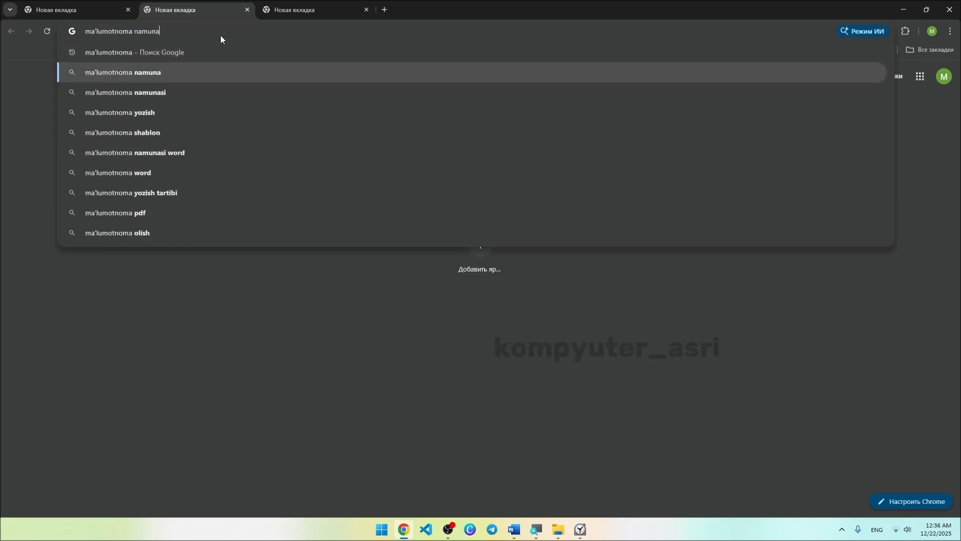
{"action": "key", "text": "Return"}
{"action": "left_click", "coordinate": [397, 225]}
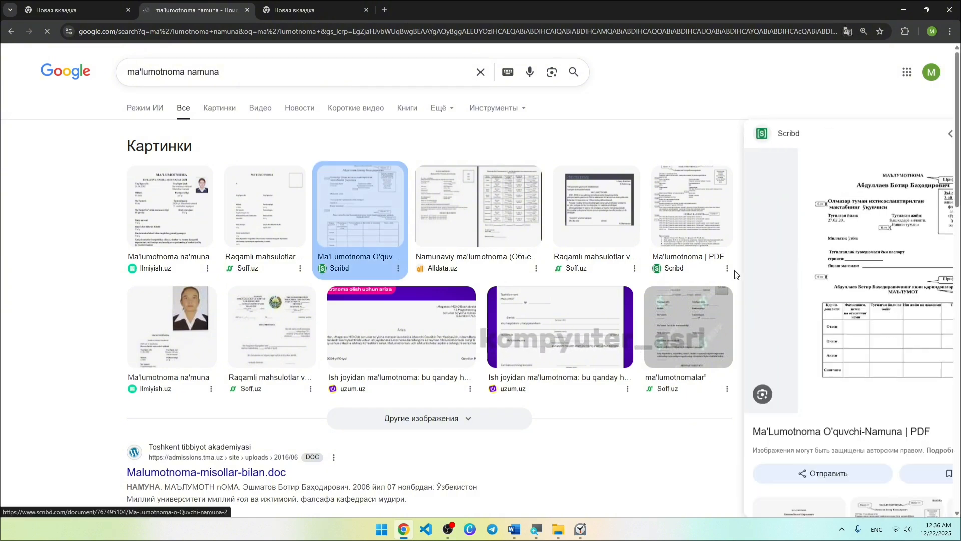
Open the Scribd sample document and select the first two column headings of its relatives table.
{"action": "left_click", "coordinate": [840, 289]}
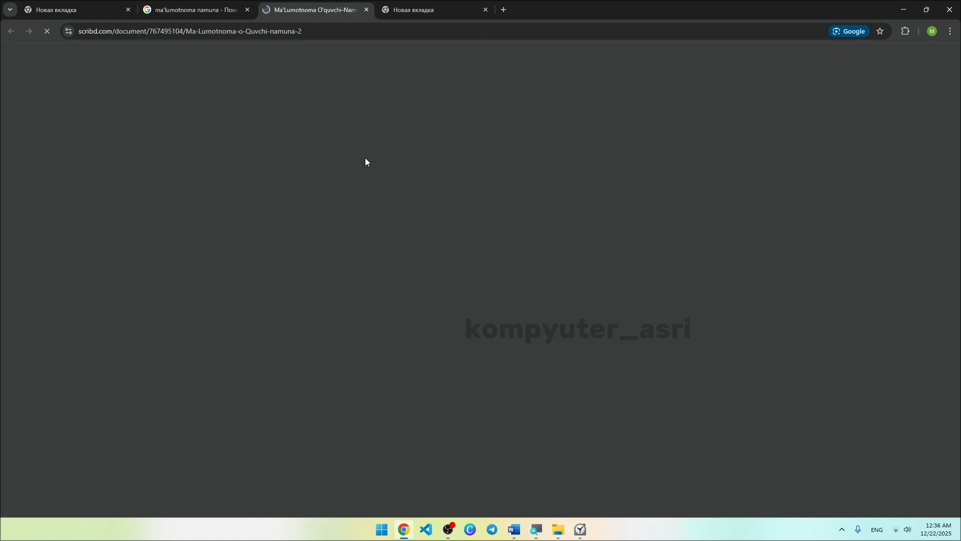
{"action": "scroll", "coordinate": [426, 242], "scroll_direction": "down", "scroll_amount": 3}
{"action": "scroll", "coordinate": [426, 243], "scroll_direction": "down", "scroll_amount": 5}
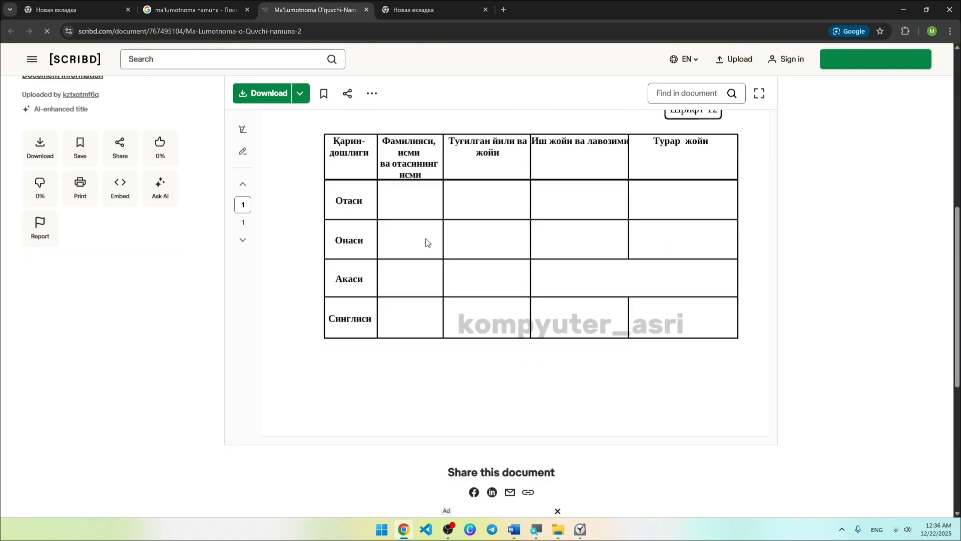
{"action": "scroll", "coordinate": [426, 242], "scroll_direction": "up", "scroll_amount": 1}
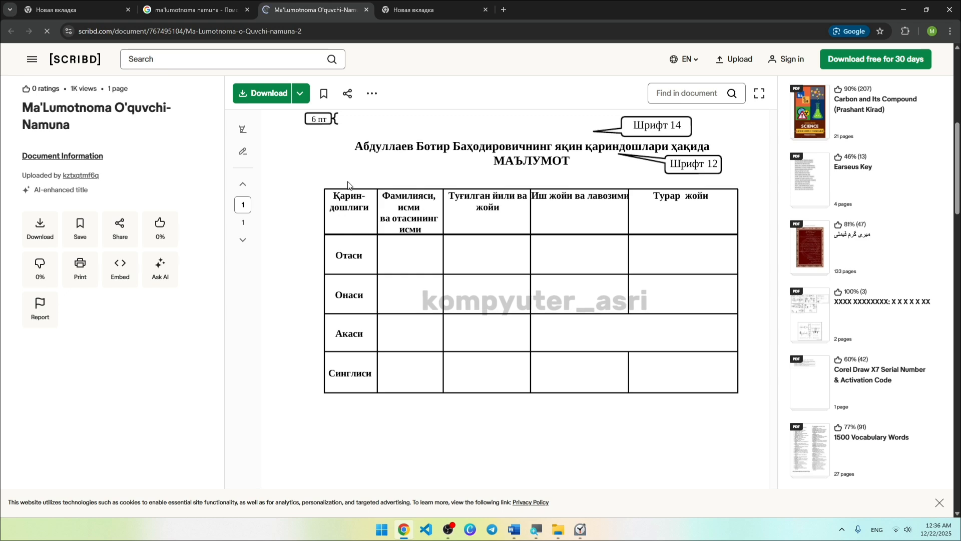
{"action": "left_click_drag", "start_coordinate": [381, 188], "coordinate": [472, 258]}
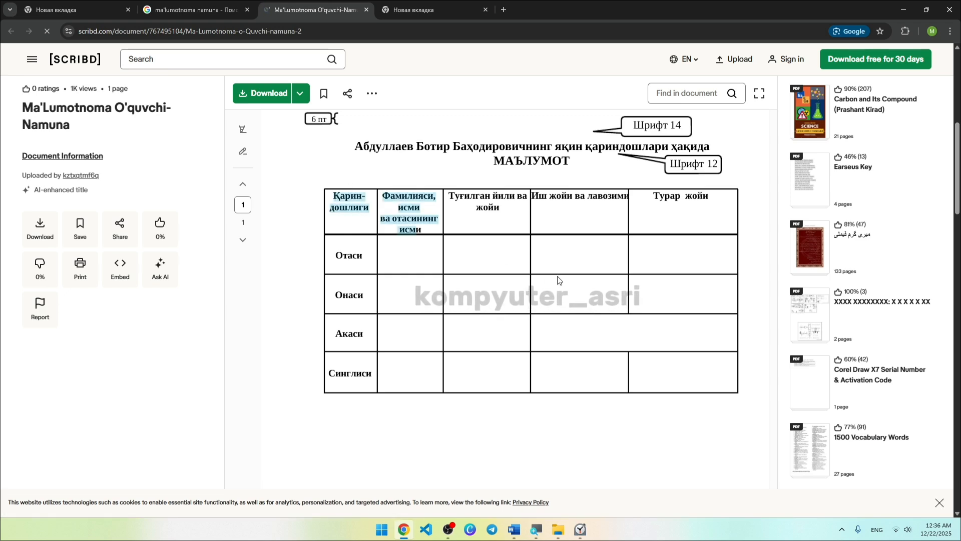
{"action": "key", "text": "alt+Tab"}
Add a fifth column and a new row to the blank table, then stretch it to four tall rows.
{"action": "left_click", "coordinate": [394, 206]}
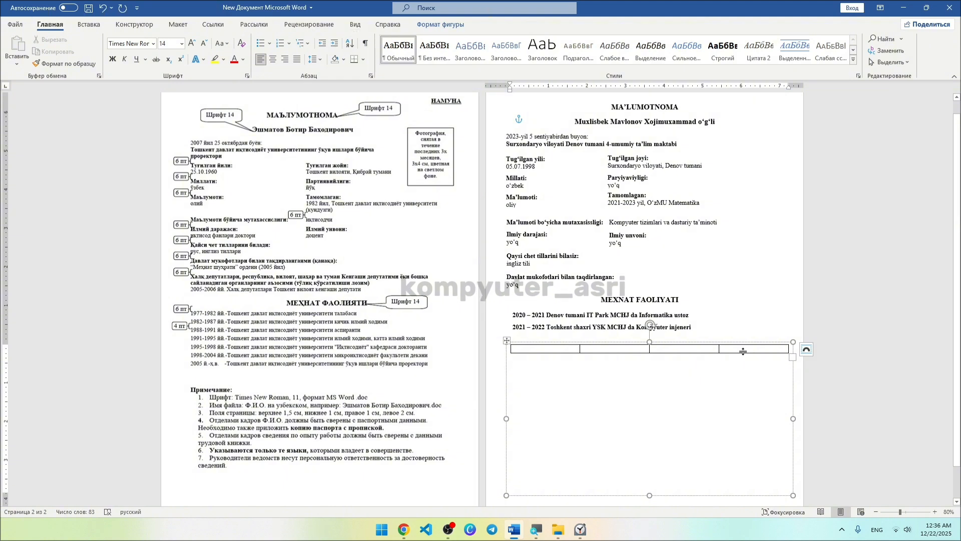
{"action": "left_click", "coordinate": [781, 349]}
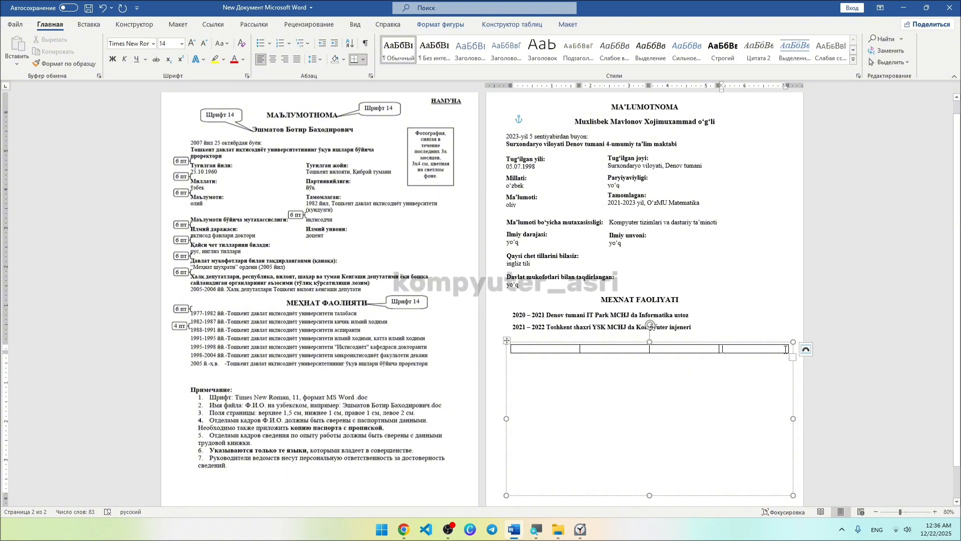
{"action": "left_click", "coordinate": [558, 25]}
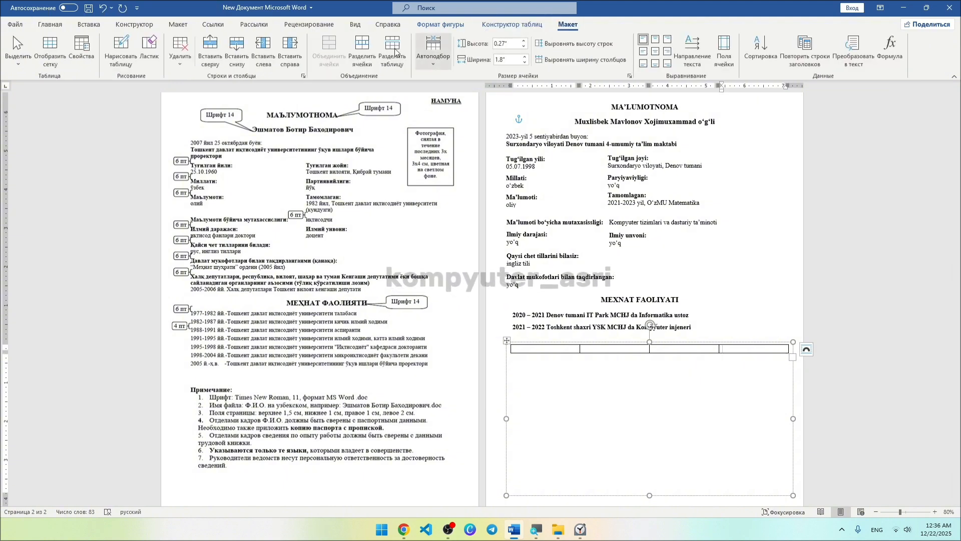
{"action": "left_click", "coordinate": [290, 49]}
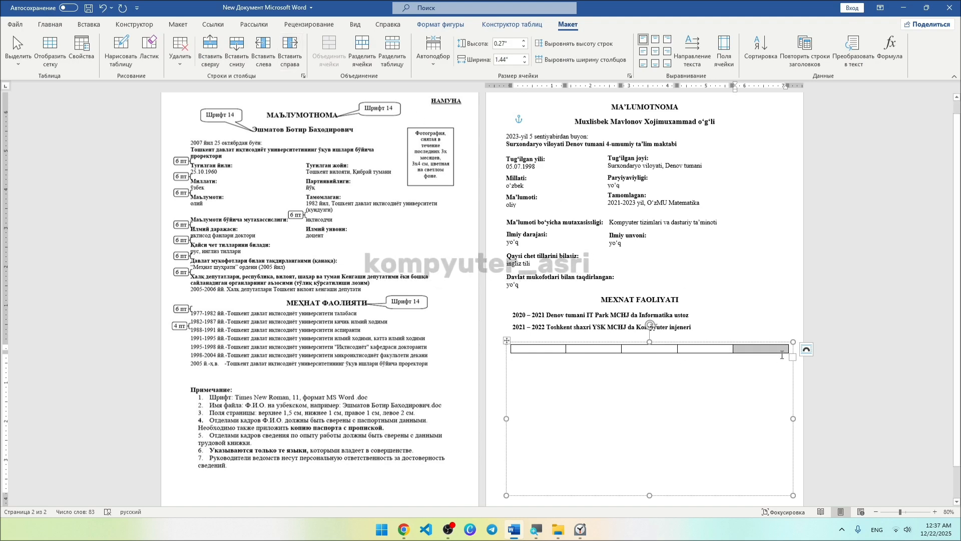
{"action": "left_click", "coordinate": [779, 350]}
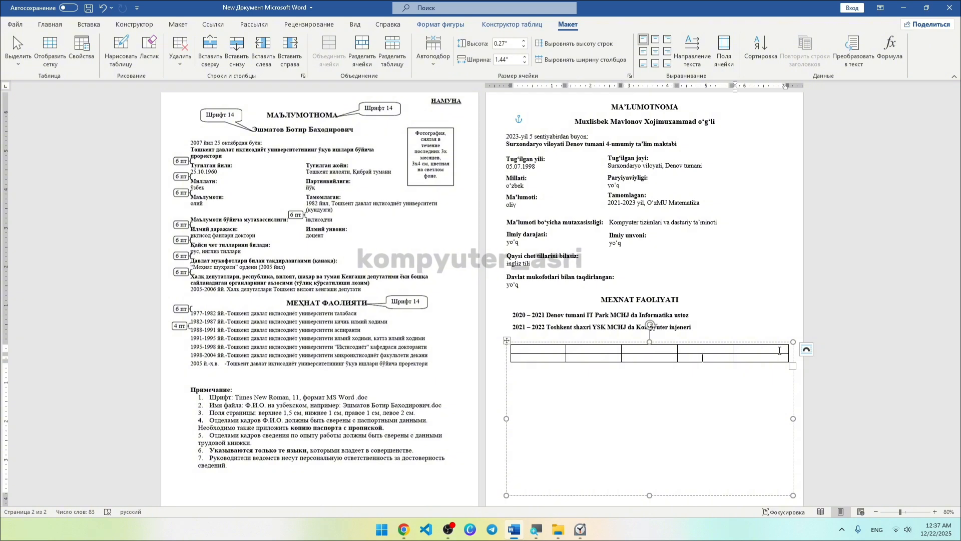
{"action": "key", "text": "Tab"}
{"action": "key", "text": "Tab"}
{"action": "key", "text": "Tab"}
{"action": "key", "text": "Tab"}
{"action": "key", "text": "Tab"}
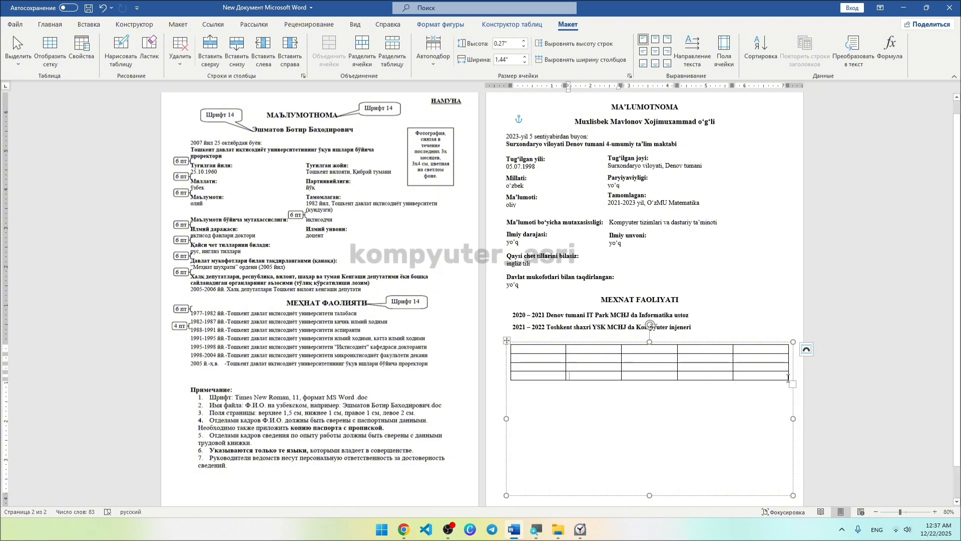
{"action": "left_click_drag", "start_coordinate": [796, 384], "coordinate": [791, 482]}
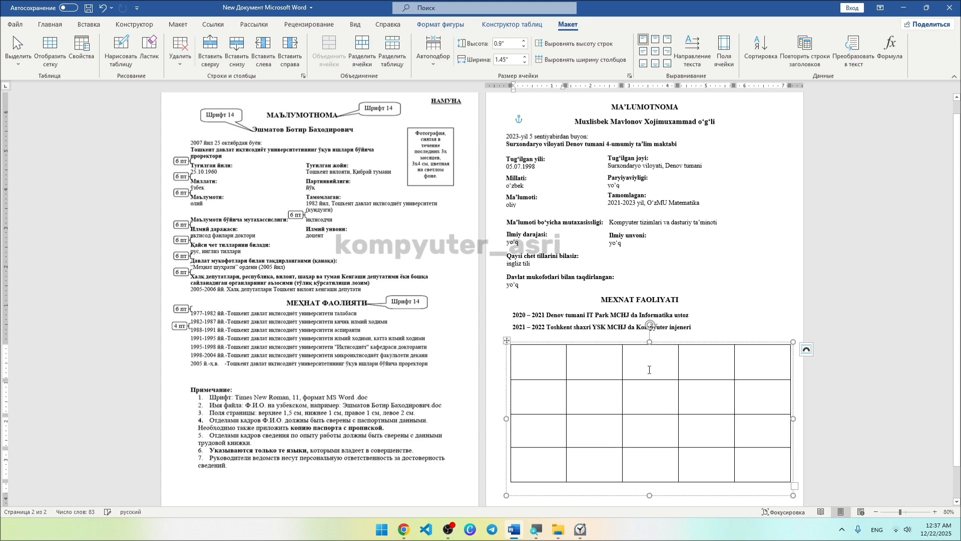
{"action": "left_click", "coordinate": [810, 309]}
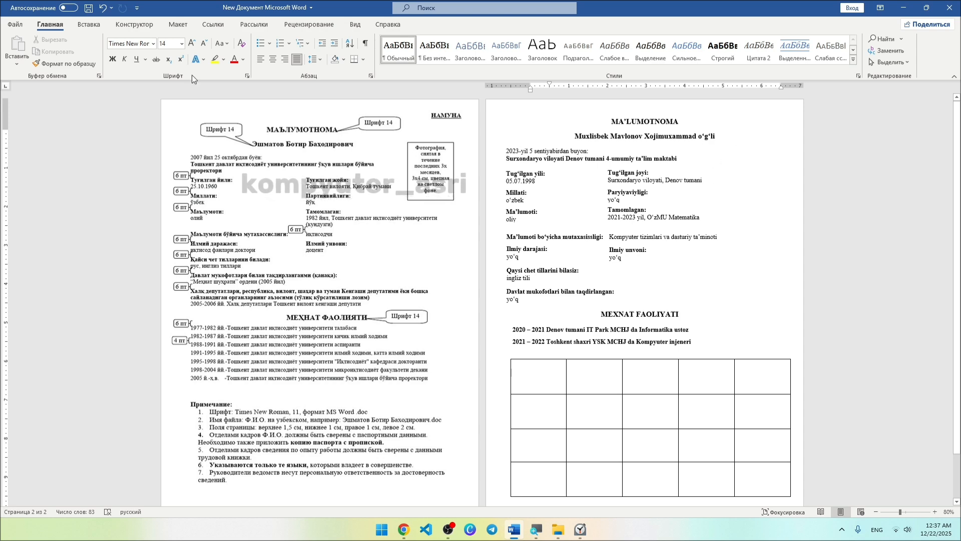
Draw a rectangle for the photo at the top right of page 2, then open the File view.
{"action": "left_click", "coordinate": [91, 26]}
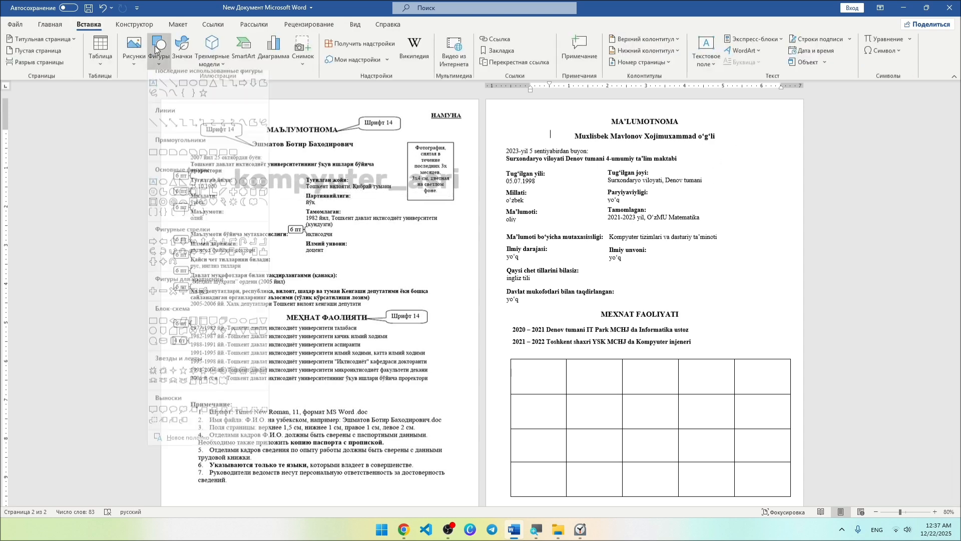
{"action": "left_click", "coordinate": [155, 47]}
{"action": "left_click", "coordinate": [183, 91]}
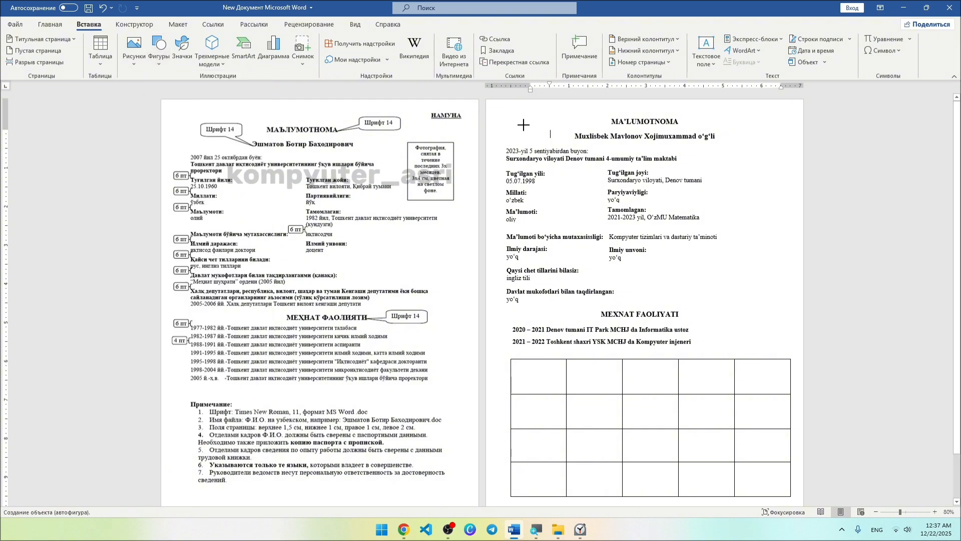
{"action": "left_click_drag", "start_coordinate": [731, 145], "coordinate": [788, 215]}
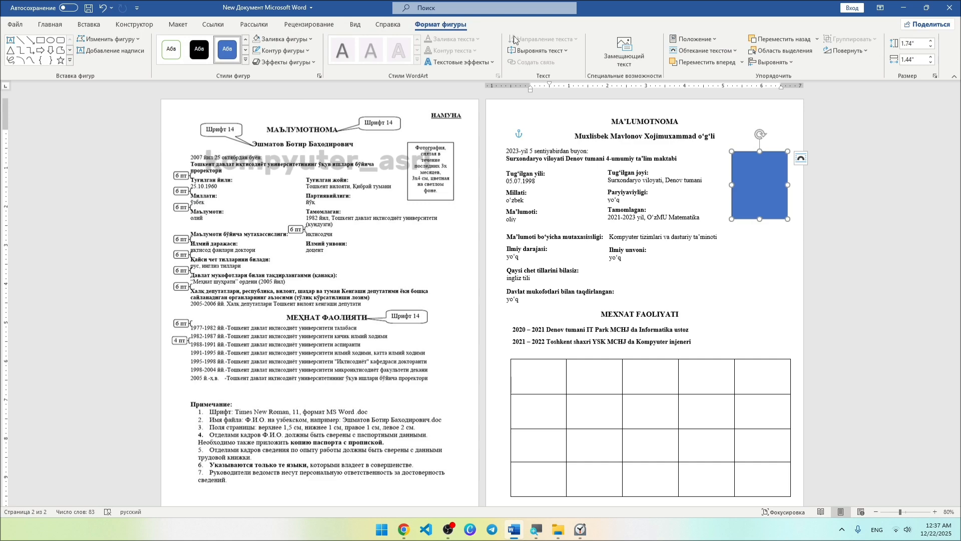
{"action": "left_click", "coordinate": [29, 27]}
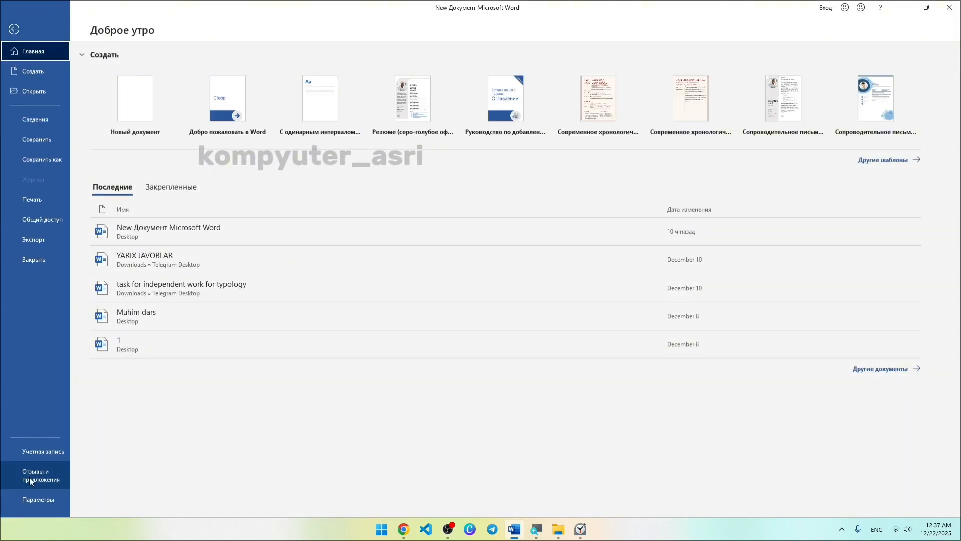
In Word Options > Advanced, set 'Show measurements in units of' to Centimeters.
{"action": "left_click", "coordinate": [43, 504]}
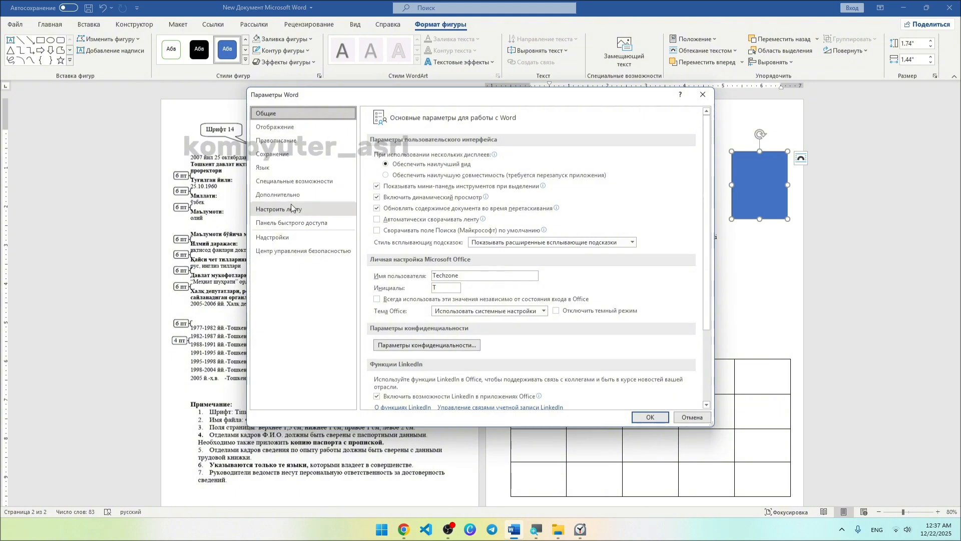
{"action": "left_click", "coordinate": [288, 191]}
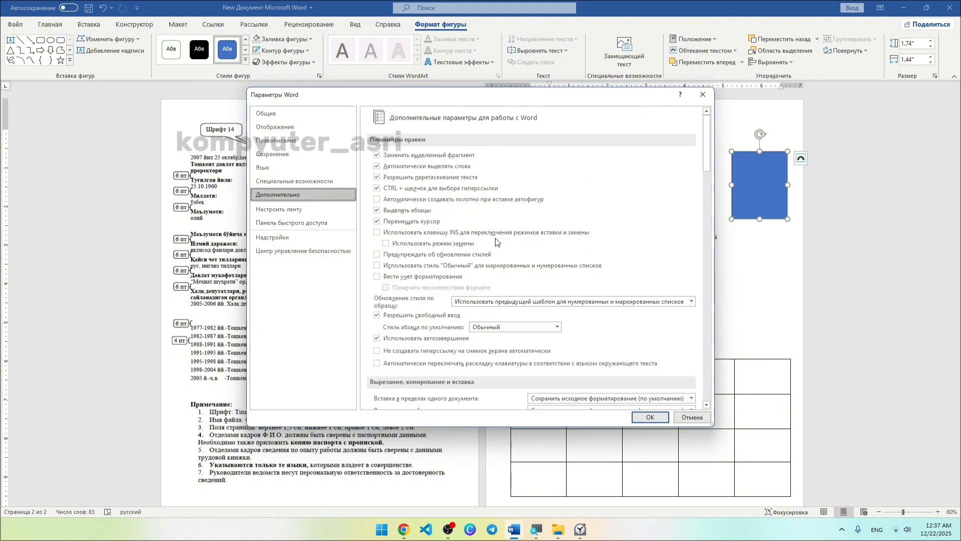
{"action": "scroll", "coordinate": [496, 241], "scroll_direction": "down", "scroll_amount": 10}
{"action": "scroll", "coordinate": [496, 242], "scroll_direction": "down", "scroll_amount": 15}
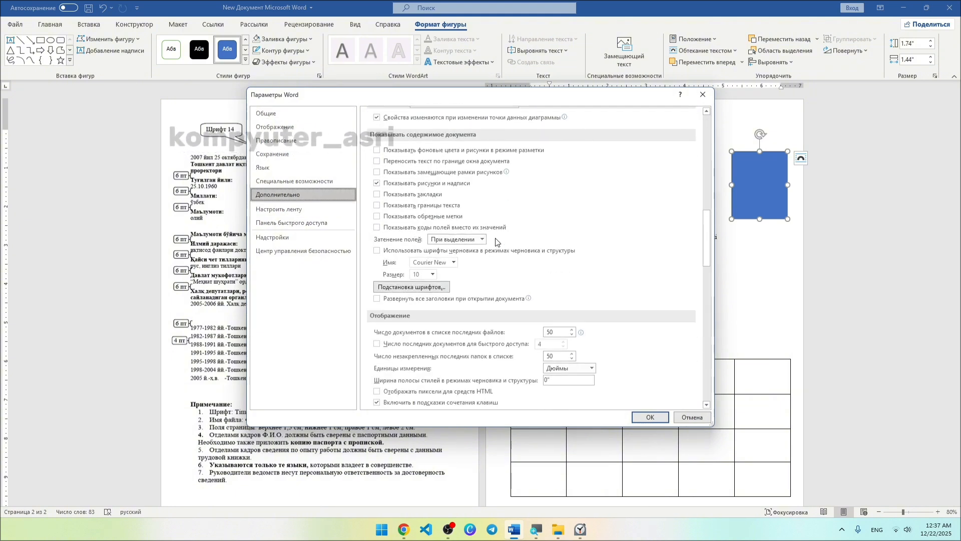
{"action": "left_click", "coordinate": [585, 296]}
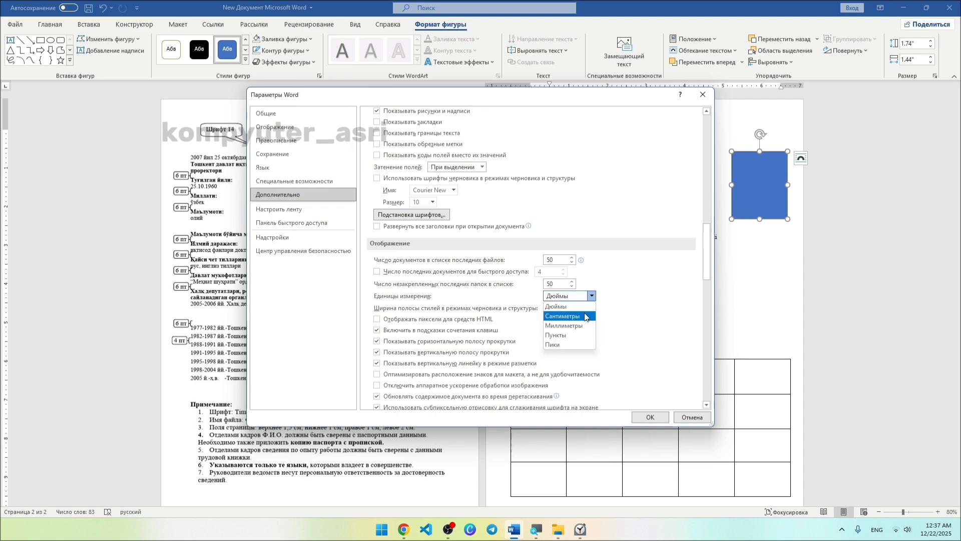
{"action": "left_click", "coordinate": [567, 317]}
{"action": "left_click", "coordinate": [650, 418]}
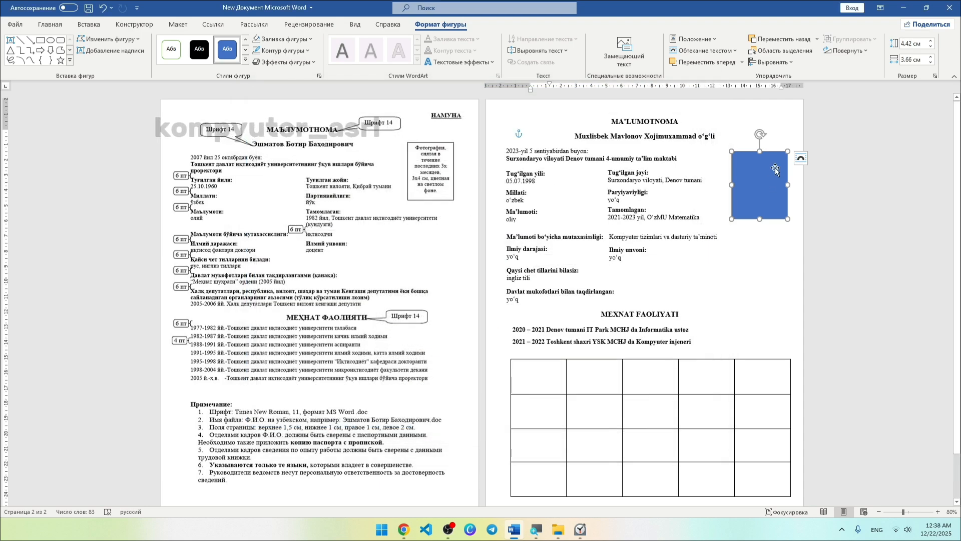
Resize the photo rectangle to 4 cm by 3 cm and nudge it into place.
{"action": "left_click", "coordinate": [930, 46]}
{"action": "left_click", "coordinate": [930, 46]}
{"action": "left_click", "coordinate": [930, 45]}
{"action": "left_click", "coordinate": [930, 46]}
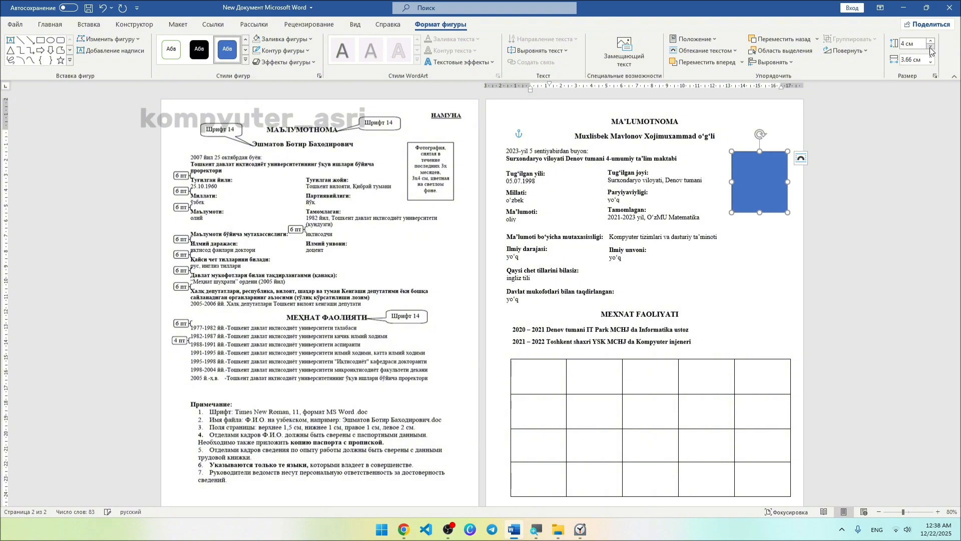
{"action": "left_click", "coordinate": [930, 63]}
{"action": "left_click", "coordinate": [930, 63]}
{"action": "left_click", "coordinate": [930, 63]}
{"action": "left_click", "coordinate": [930, 63]}
{"action": "left_click", "coordinate": [930, 63]}
{"action": "left_click", "coordinate": [930, 63]}
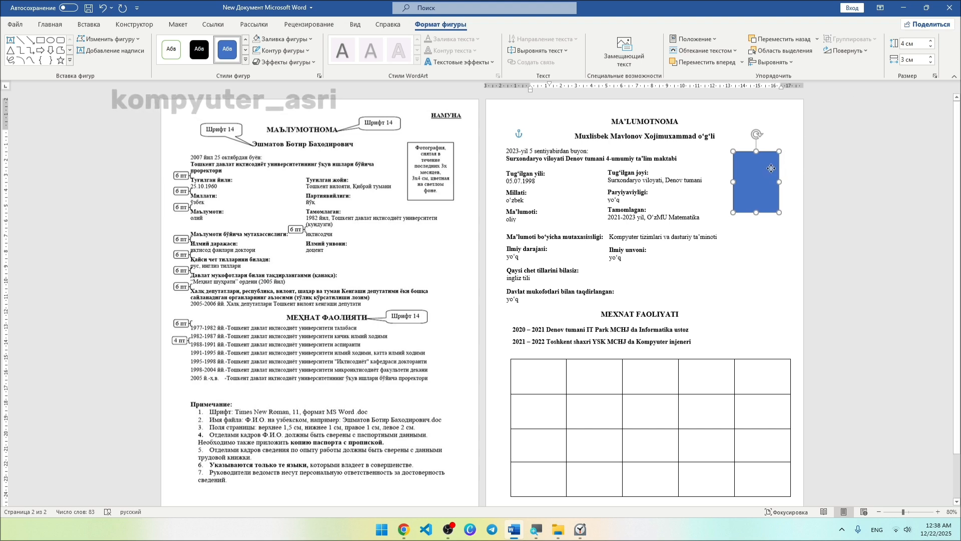
{"action": "left_click_drag", "start_coordinate": [771, 168], "coordinate": [778, 166]}
{"action": "left_click", "coordinate": [869, 184]}
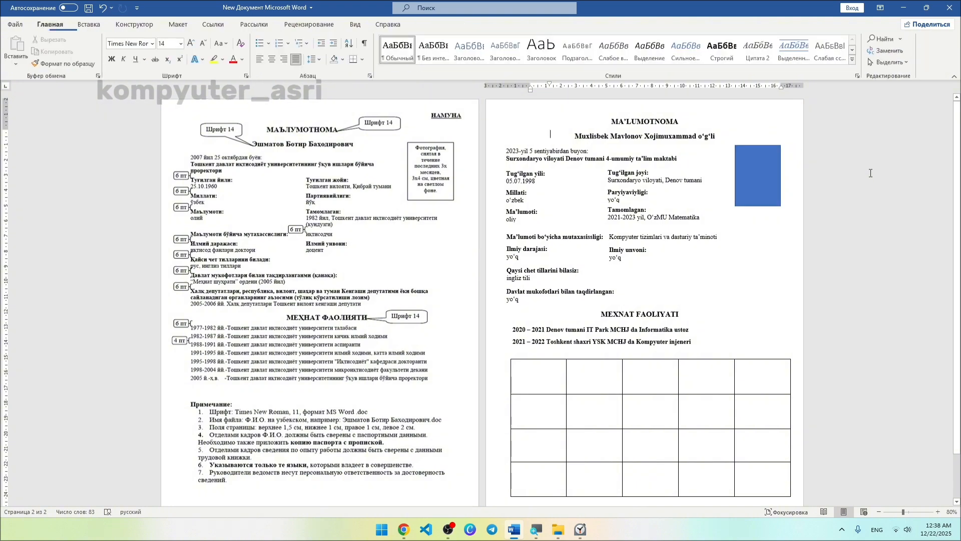
Give the rectangle no fill and a black outline to form an empty photo frame.
{"action": "scroll", "coordinate": [868, 184], "scroll_direction": "up", "scroll_amount": 1}
{"action": "right_click", "coordinate": [794, 170]}
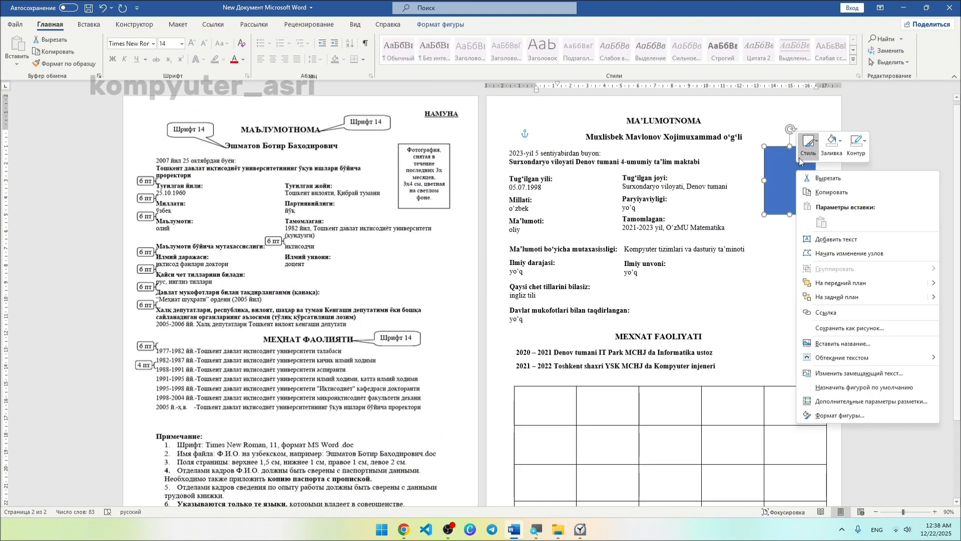
{"action": "left_click", "coordinate": [831, 142]}
{"action": "left_click", "coordinate": [845, 264]}
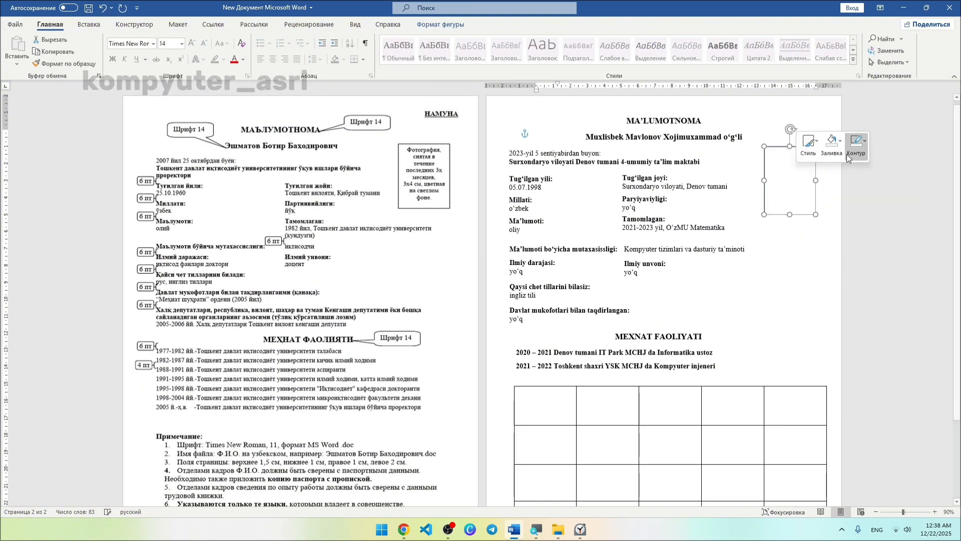
{"action": "left_click", "coordinate": [856, 144]}
{"action": "left_click", "coordinate": [859, 181]}
{"action": "left_click", "coordinate": [842, 191]}
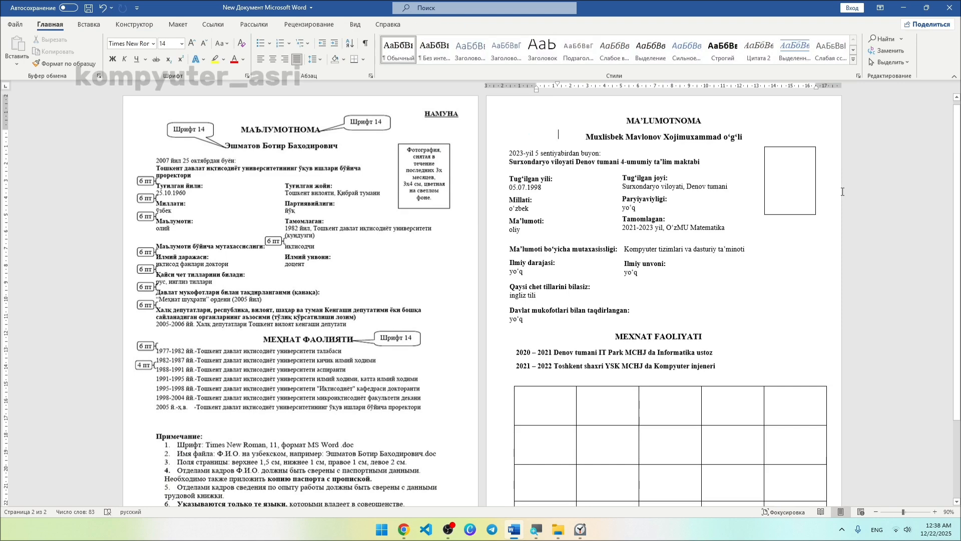
{"action": "scroll", "coordinate": [839, 194], "scroll_direction": "down", "scroll_amount": 2}
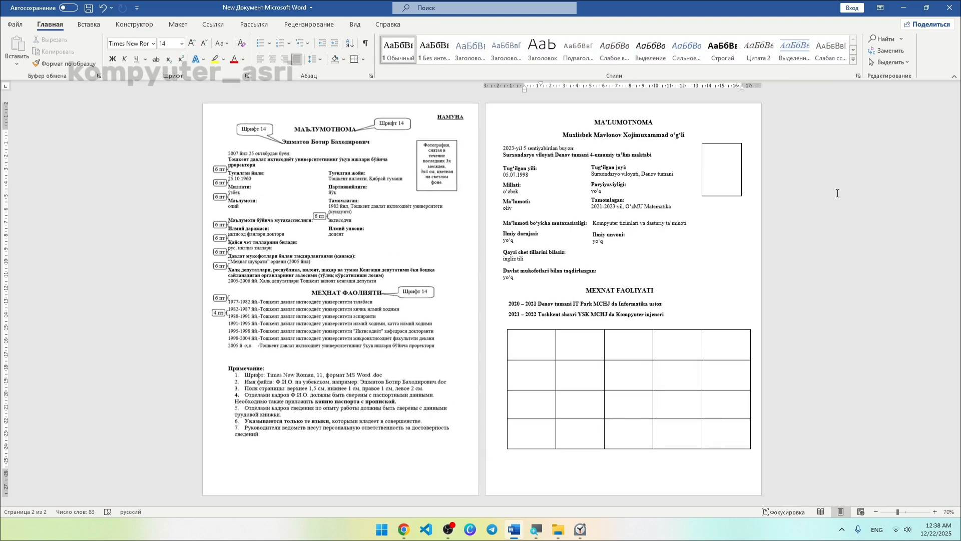